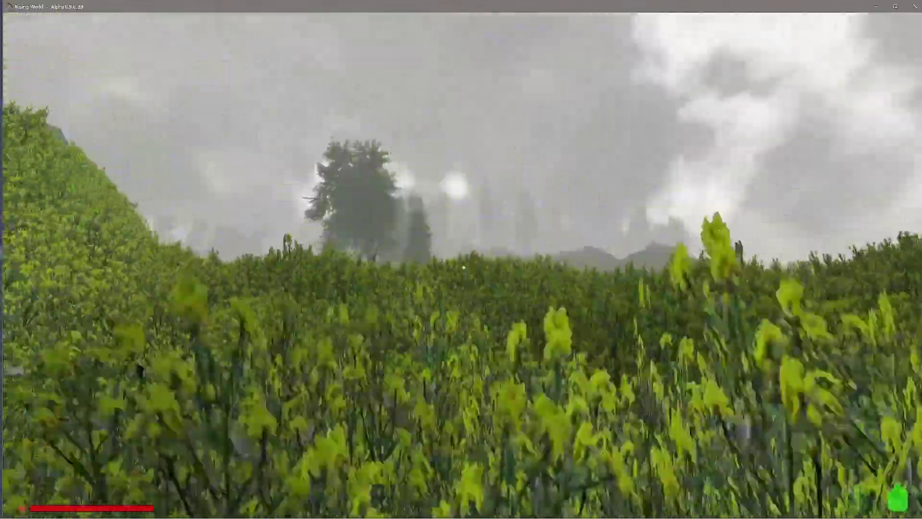
- Look over the crafting recipes in the inventory, then close the window
key("Tab")
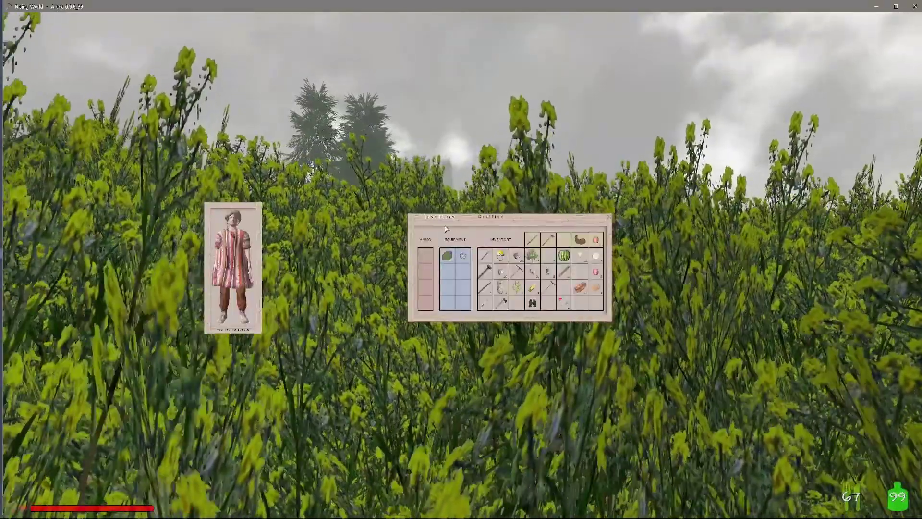
left_click(489, 217)
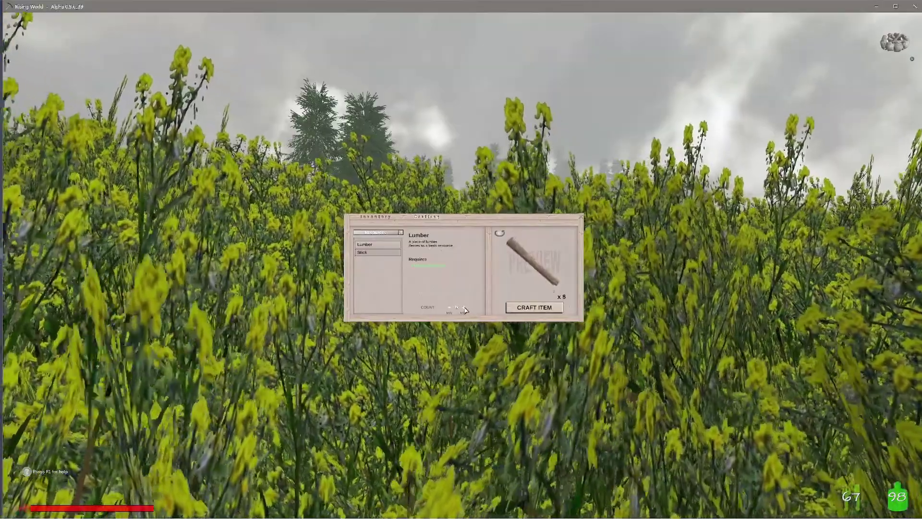
key("Tab")
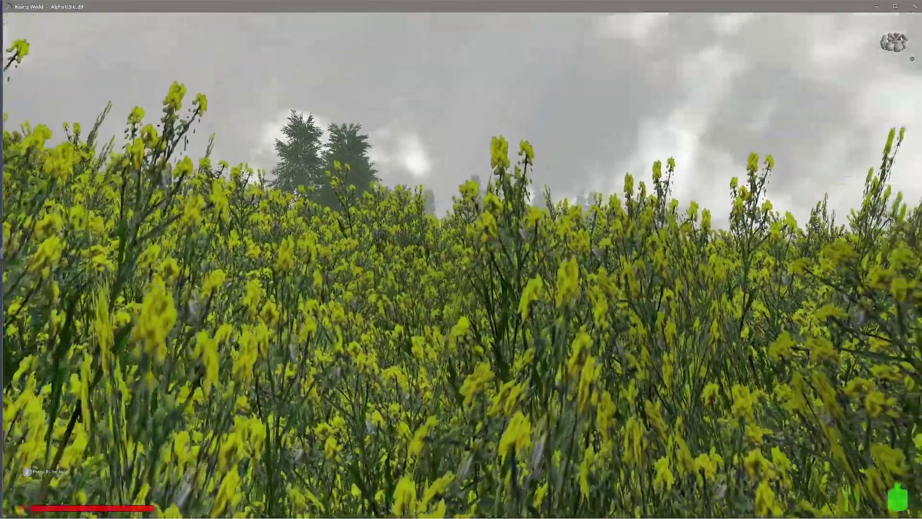
- Equip the axe from hotbar slot 2 and walk through the bushes to the tall spruces
key("w")
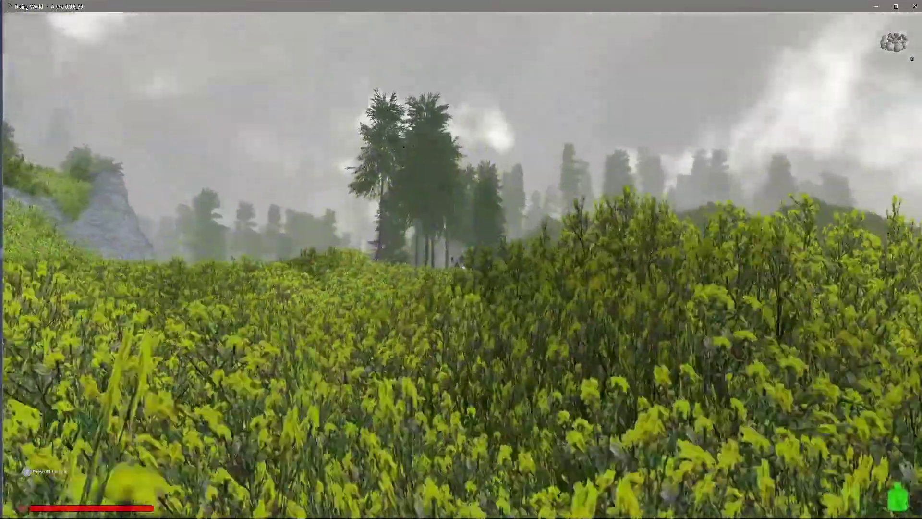
key("2")
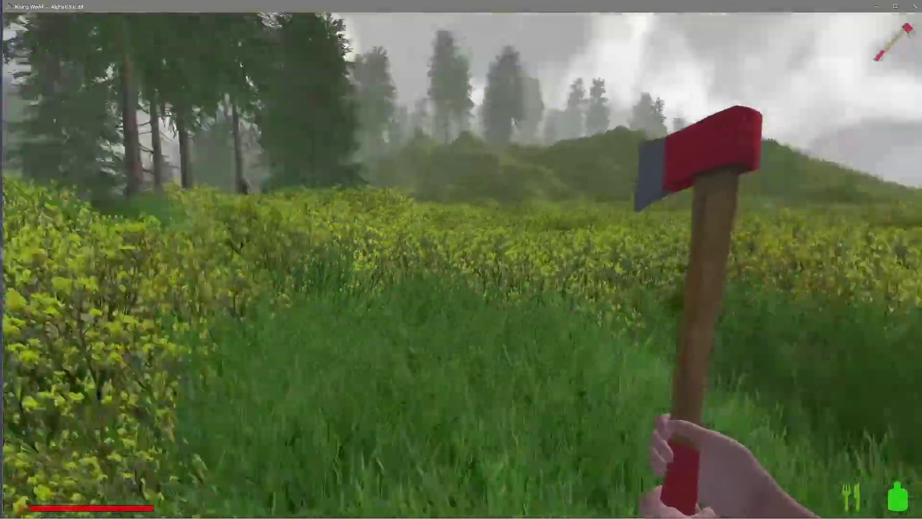
key("w")
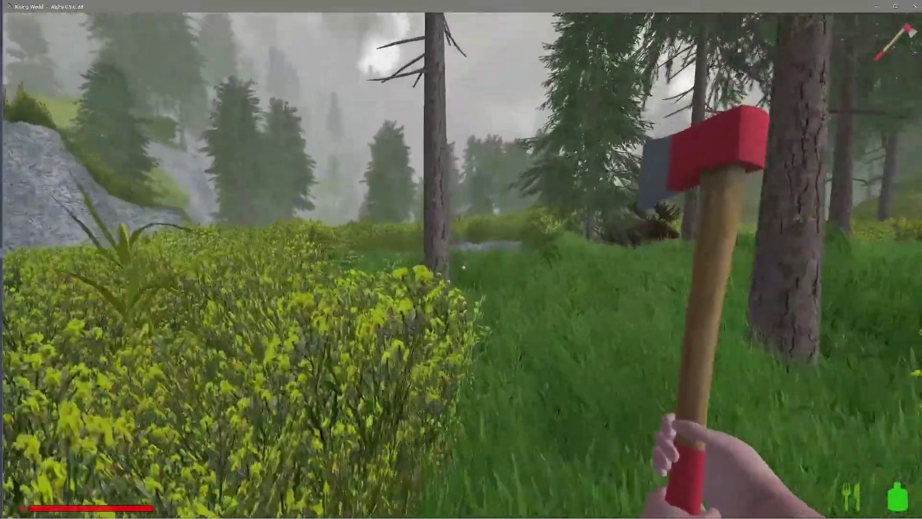
key("w")
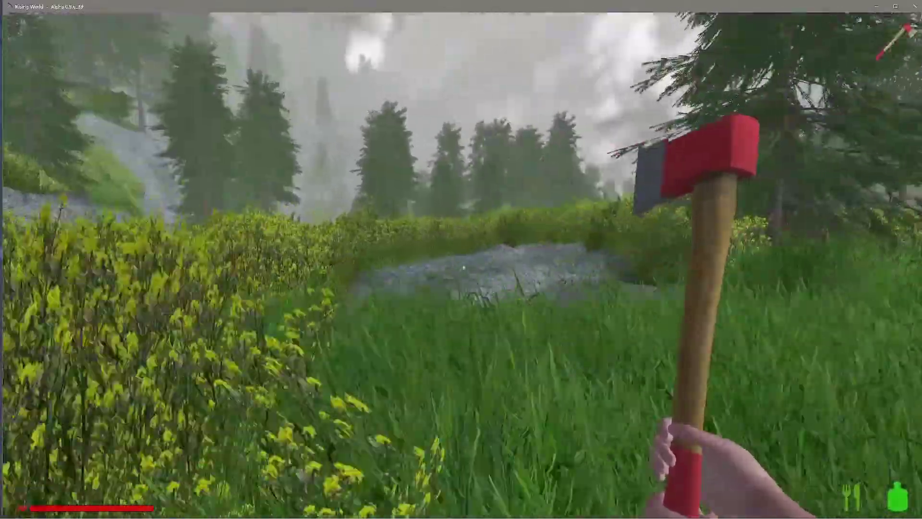
key("w")
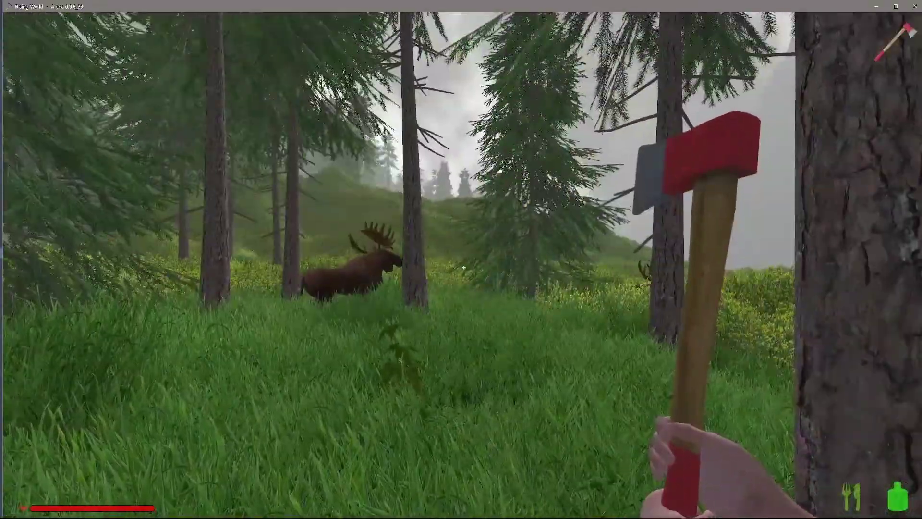
key("w")
- Fell the spruce tree and chop its fallen trunk into pieces
left_click(463, 267)
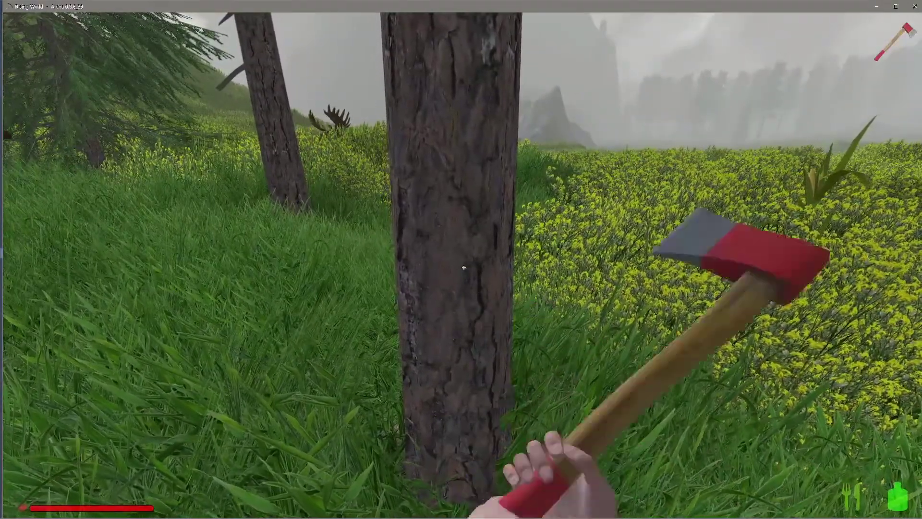
left_click(463, 268)
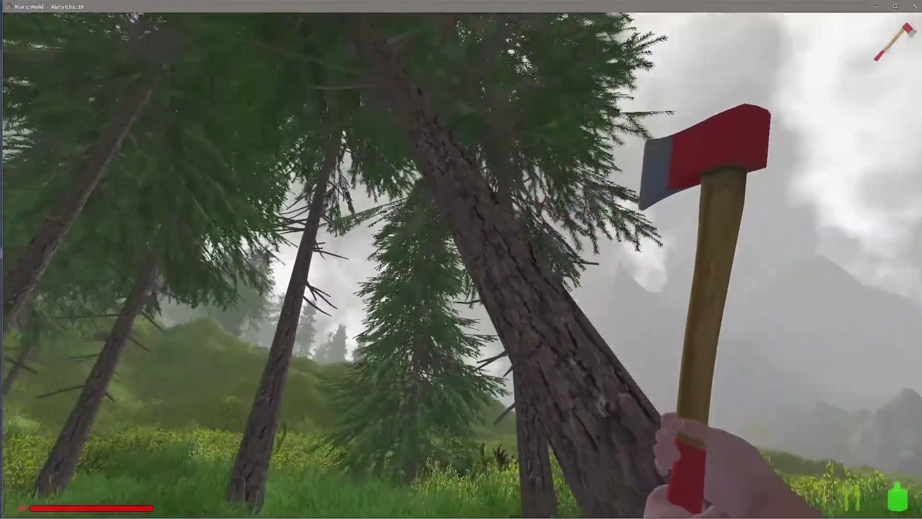
key("w")
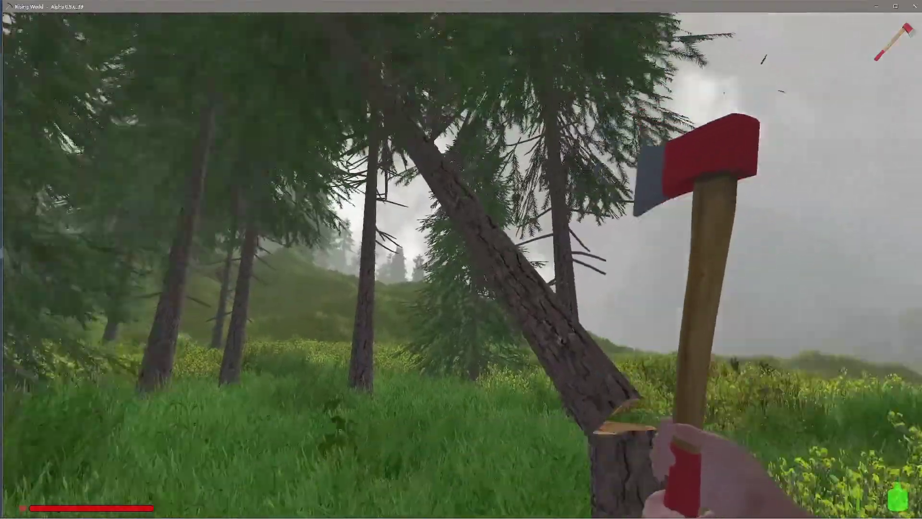
left_click(464, 267)
left_click(463, 267)
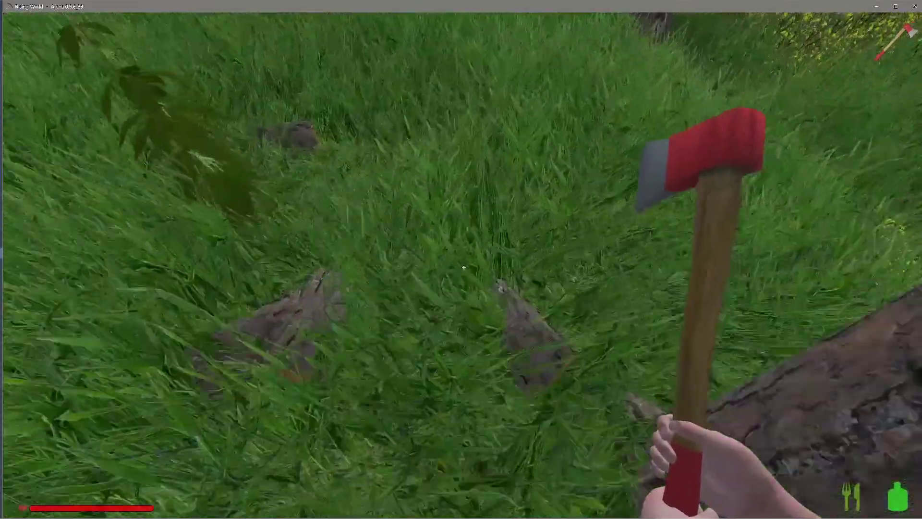
- Pick up the spruce log pieces lying in the grass
key("f")
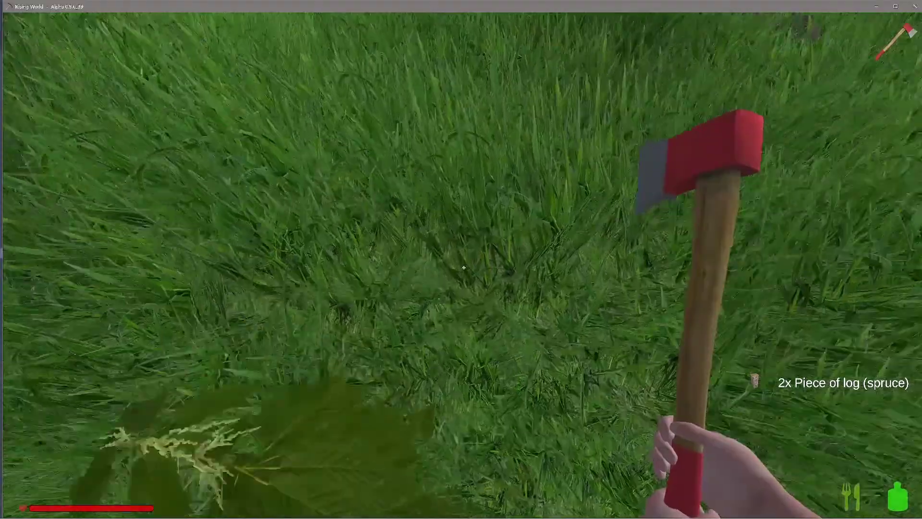
key("f")
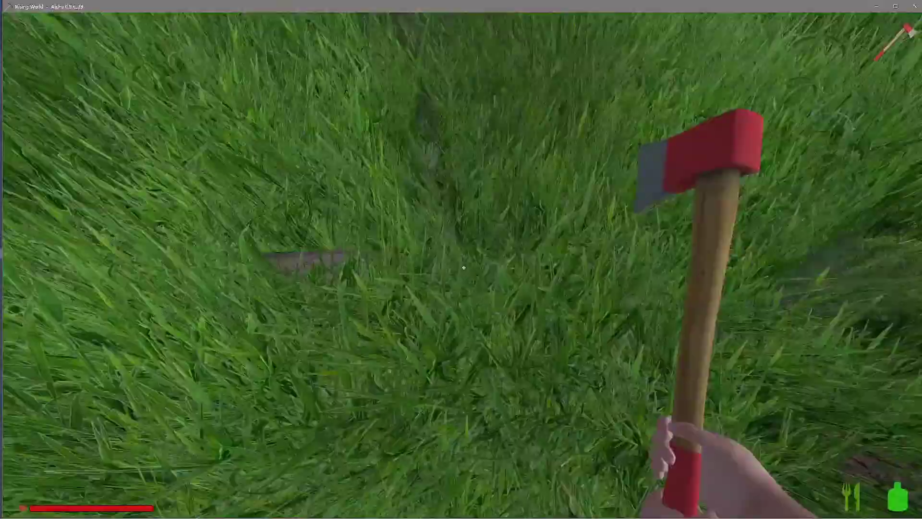
key("f")
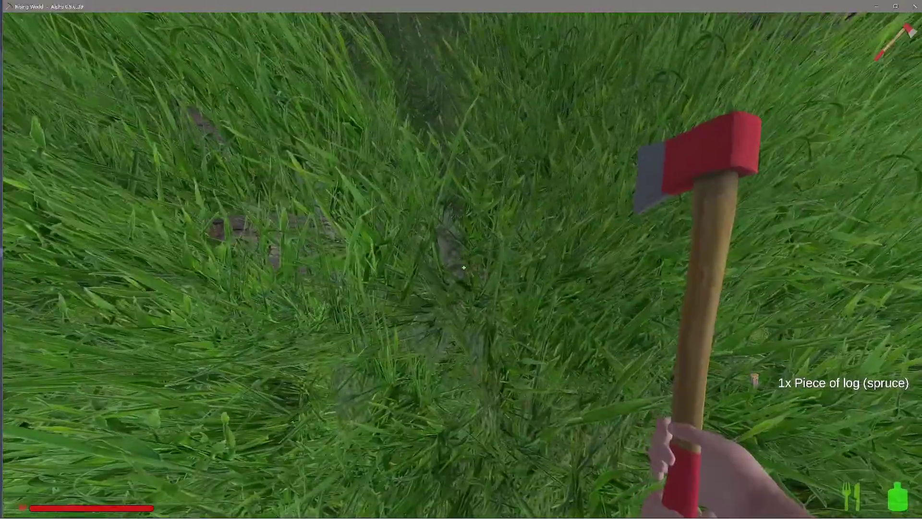
key("f")
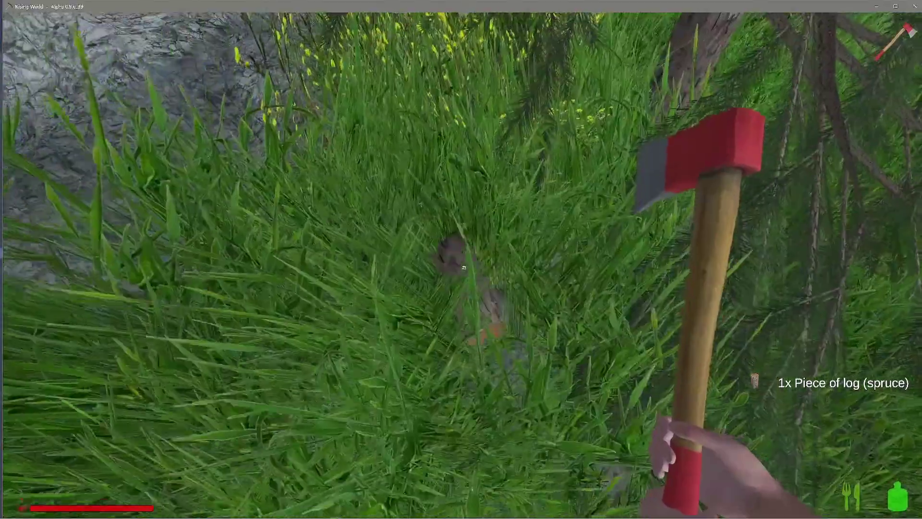
key("f")
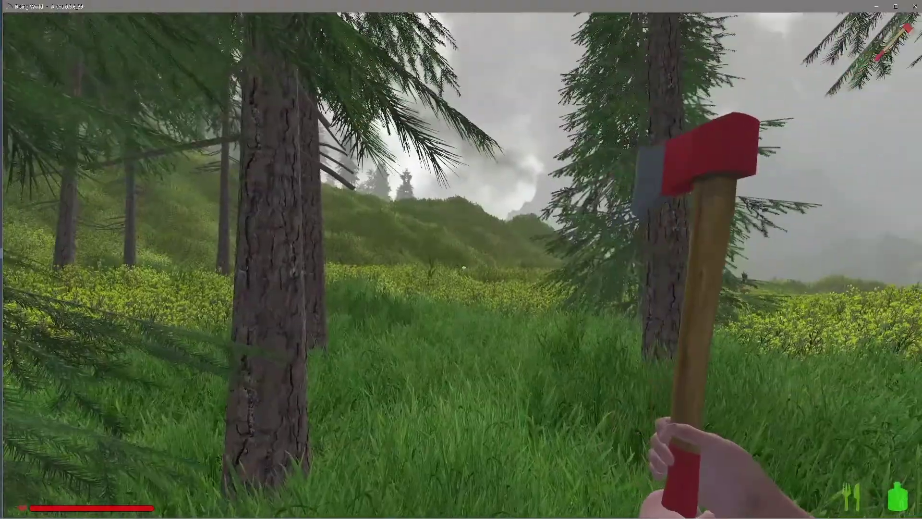
- Open the inventory and switch to the crafting recipes for the small shelter
key("Tab")
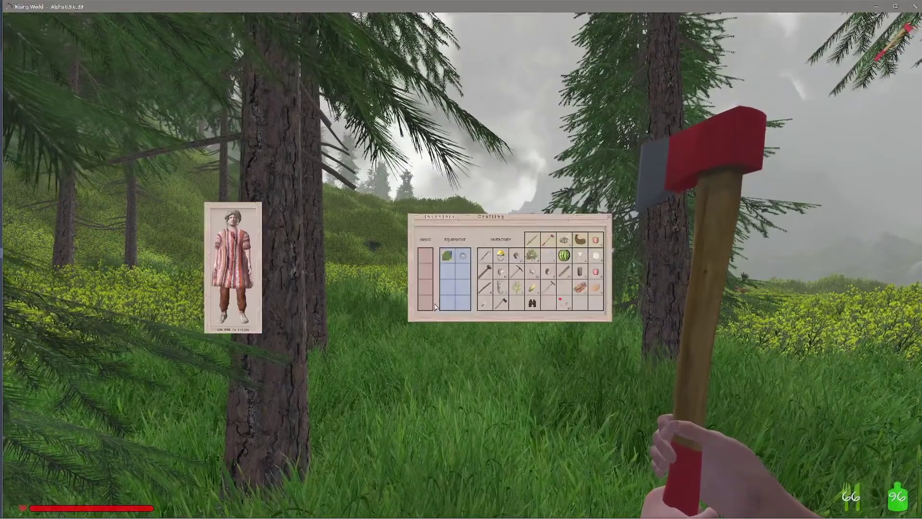
left_click(494, 216)
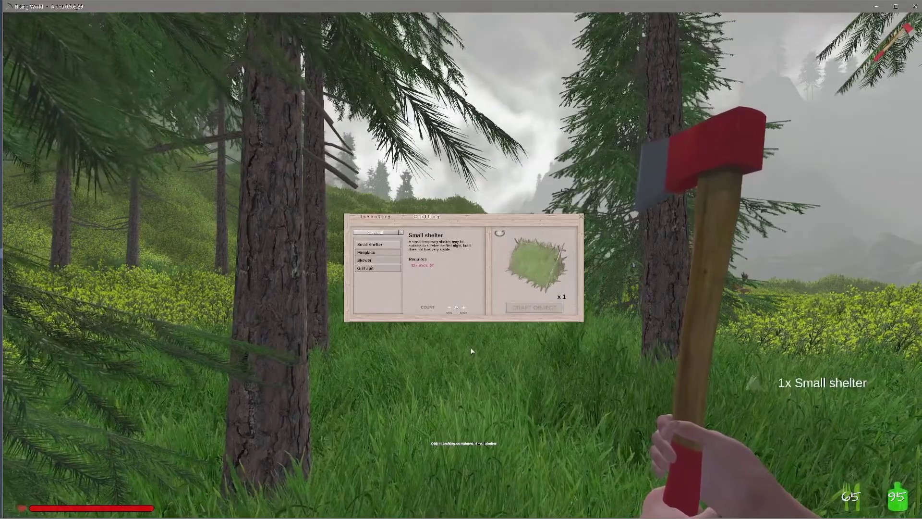
- Close the crafting window, walk through the forest and meadow, and briefly check the world map
key("Tab")
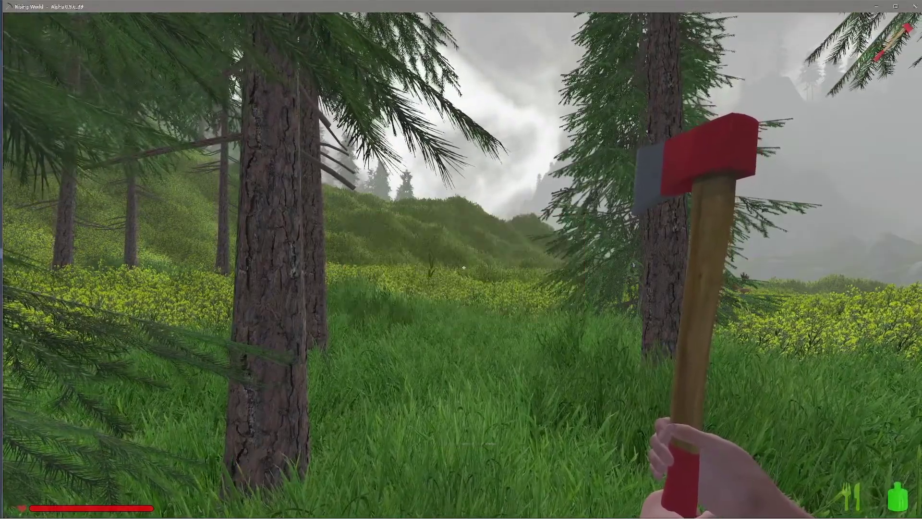
key("w")
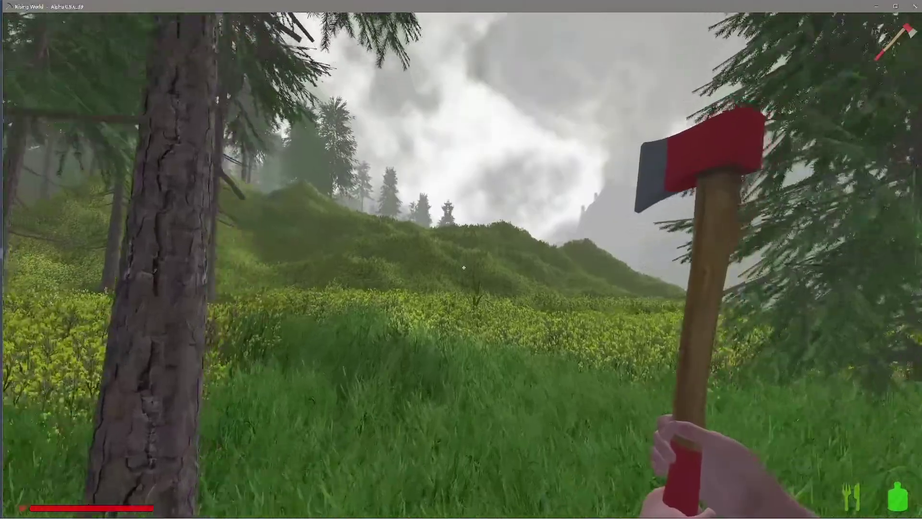
key("w")
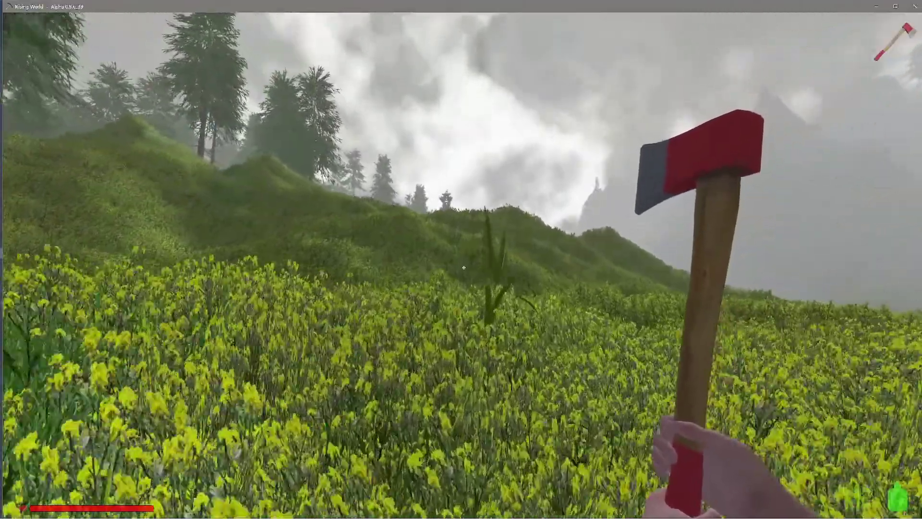
key("m")
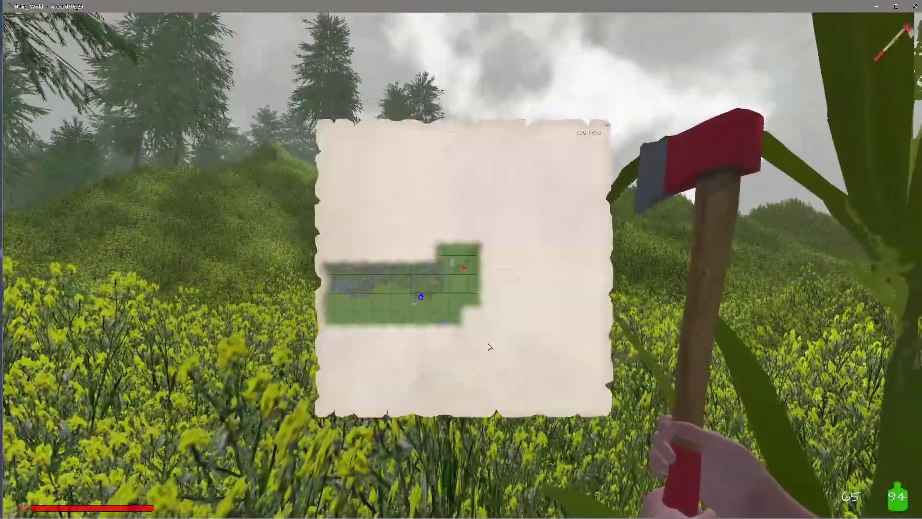
key("m")
key("w")
key("w")
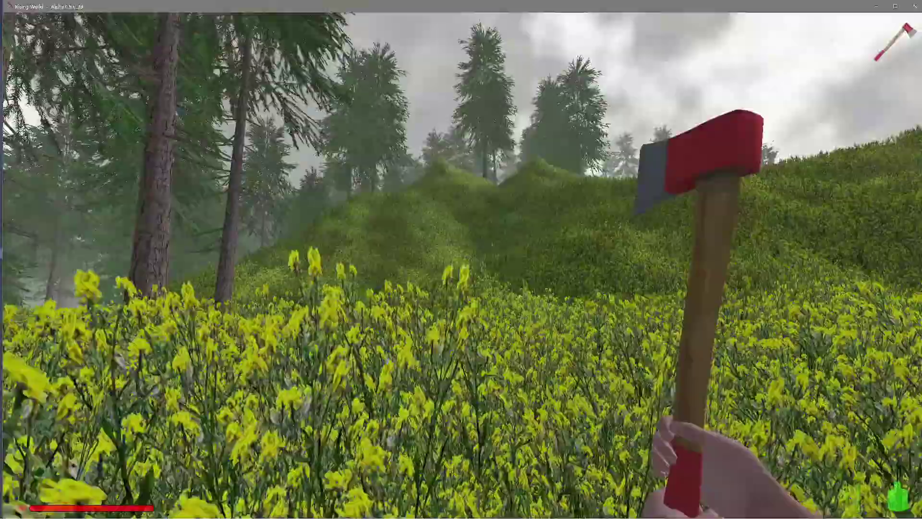
key("w")
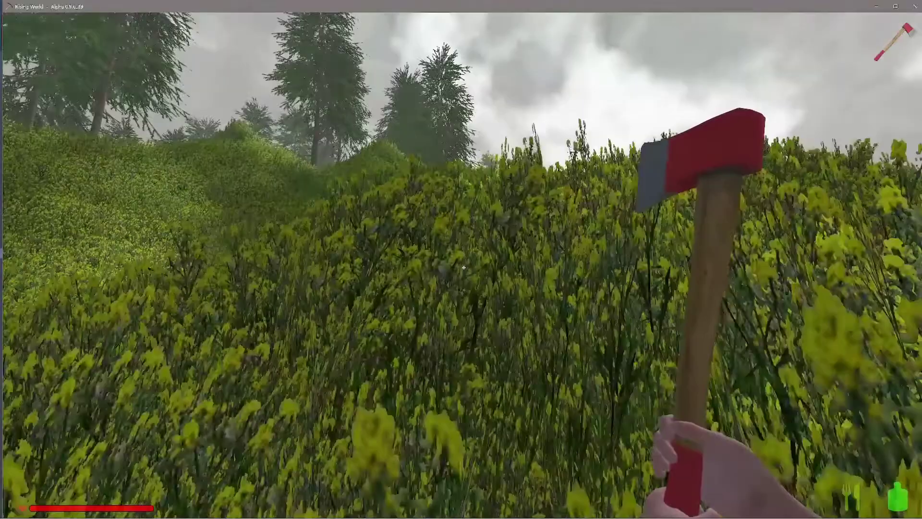
- Hold the sword and walk up the grassy slope through flowering bushes toward the dense forest
key("1")
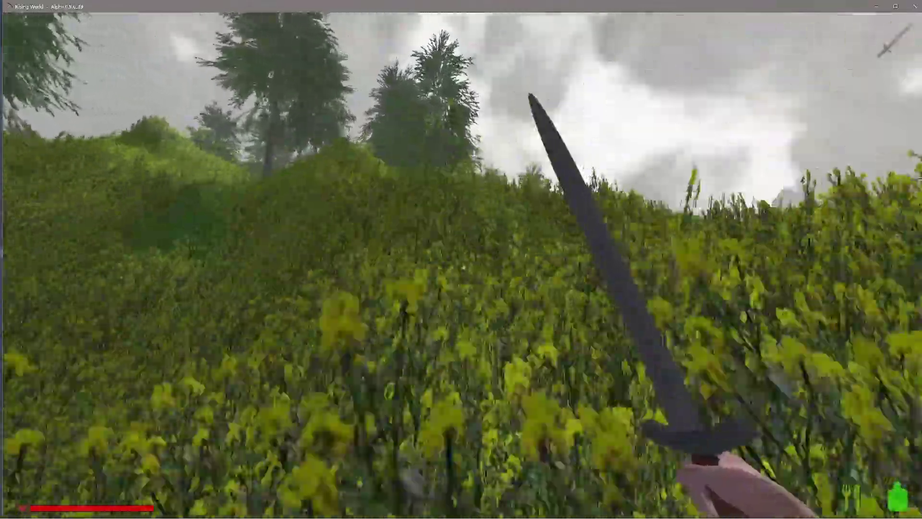
key("w")
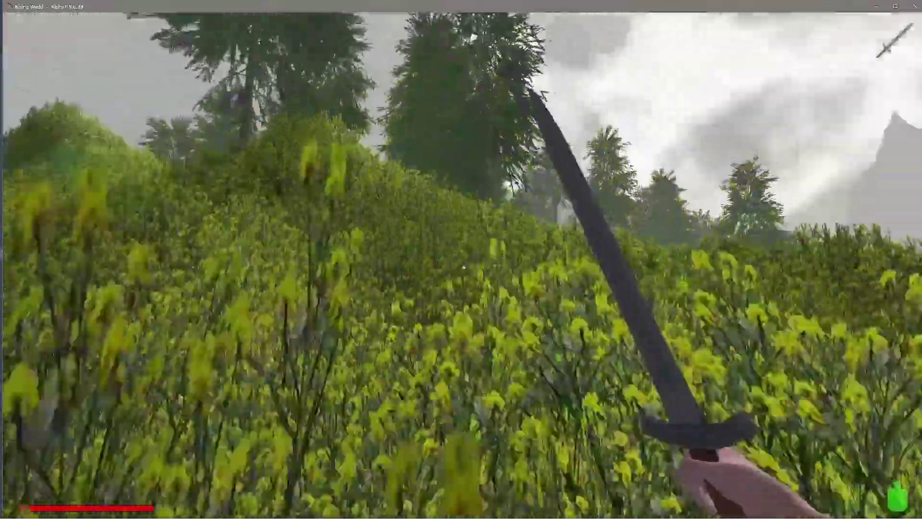
key("w")
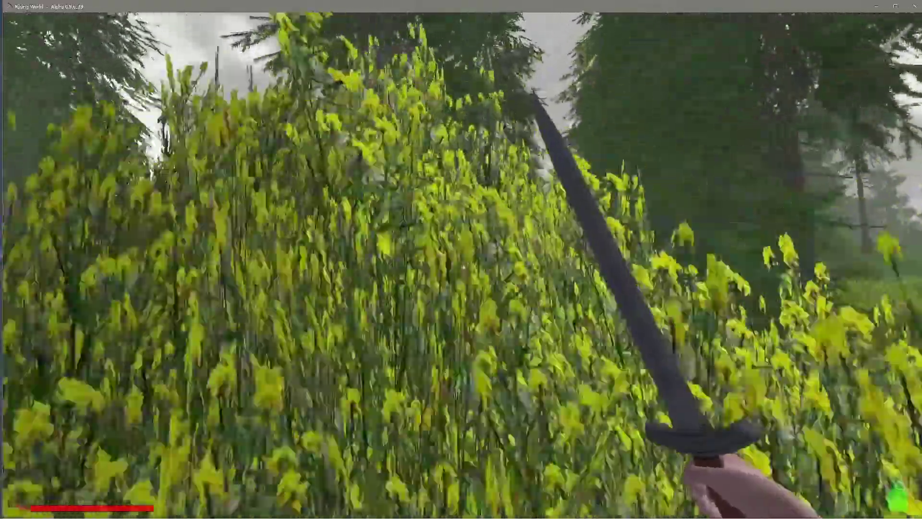
key("w")
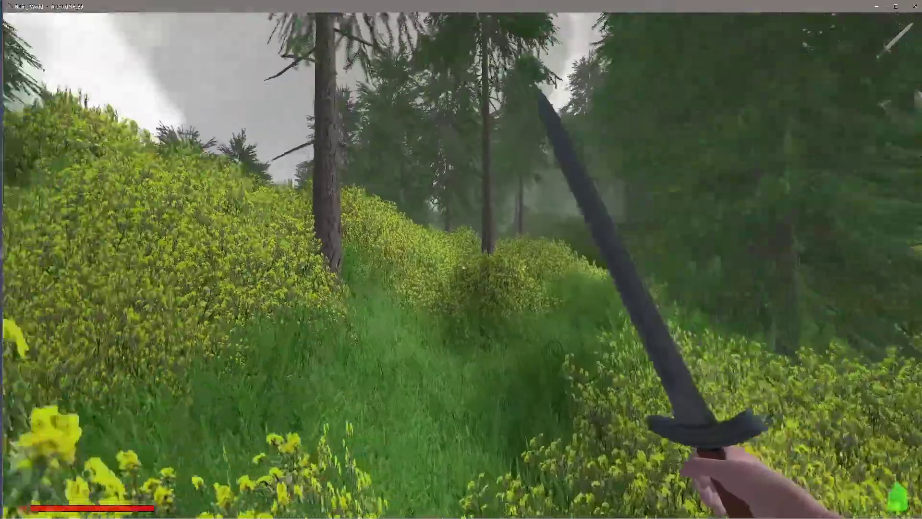
key("w")
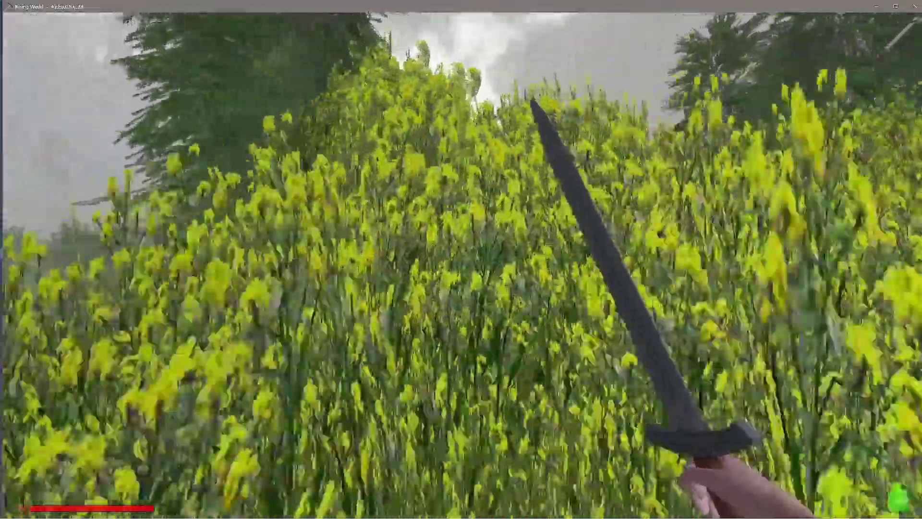
key("w")
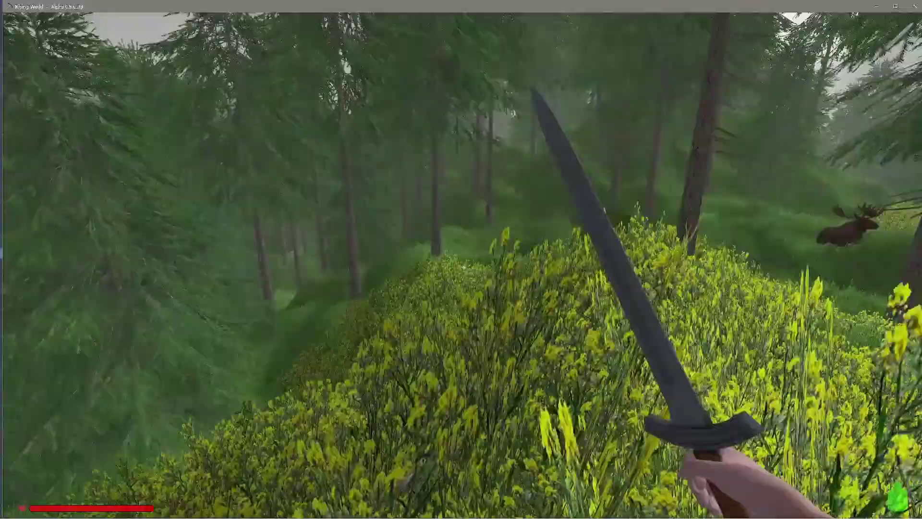
key("w")
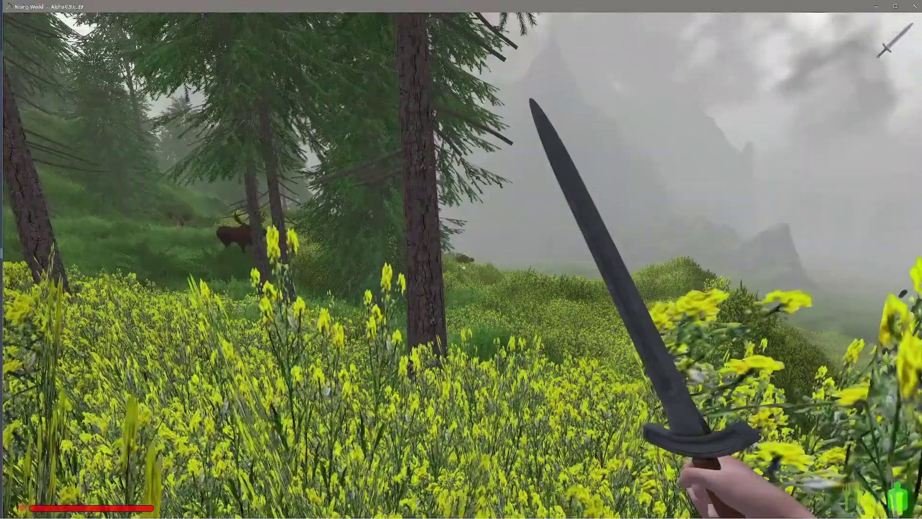
key("w")
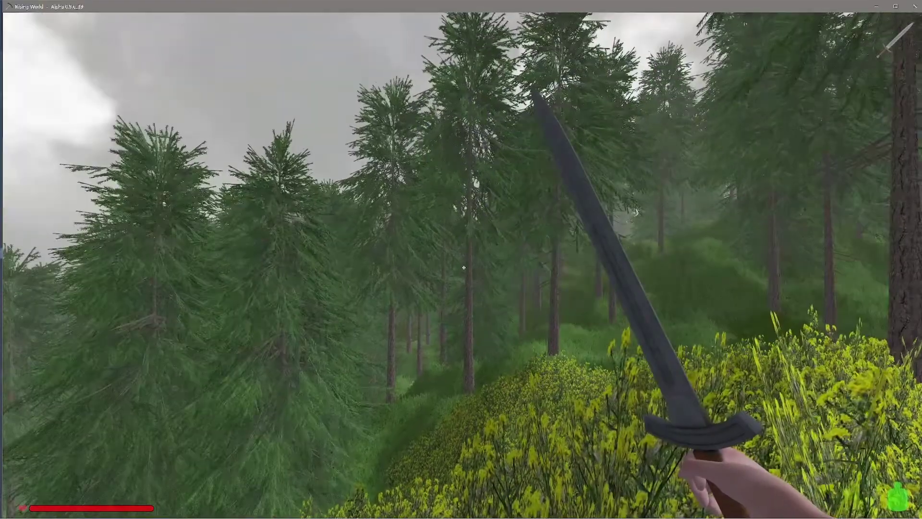
- Check the world map, then push through the yellow bushes and up the grassy slope
key("m")
key("m")
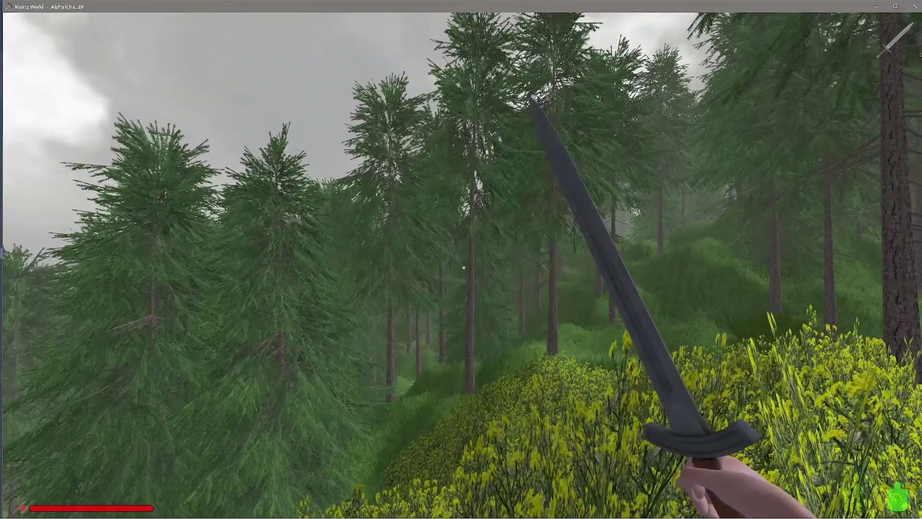
key("w")
key("w")
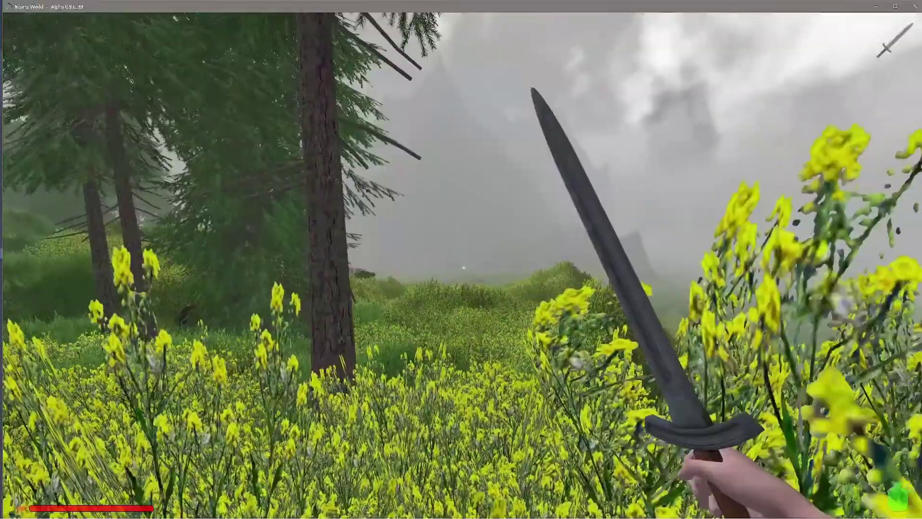
key("w")
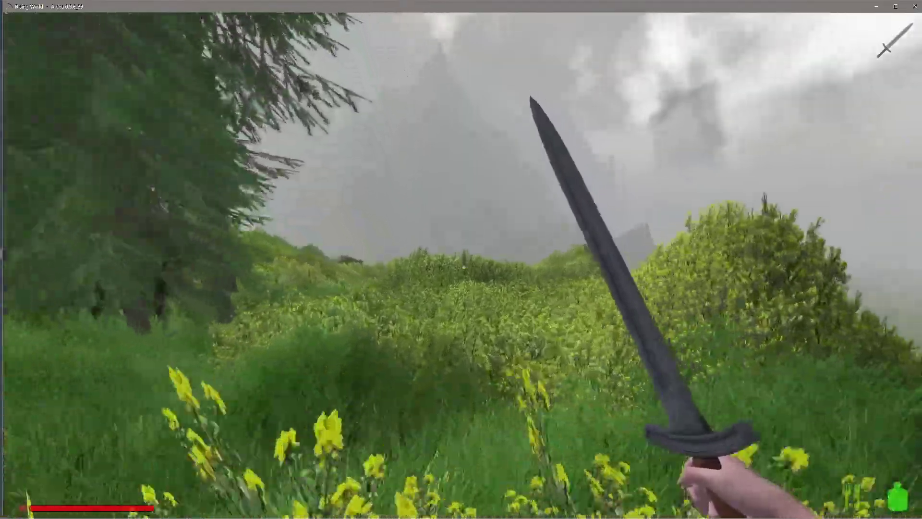
key("w")
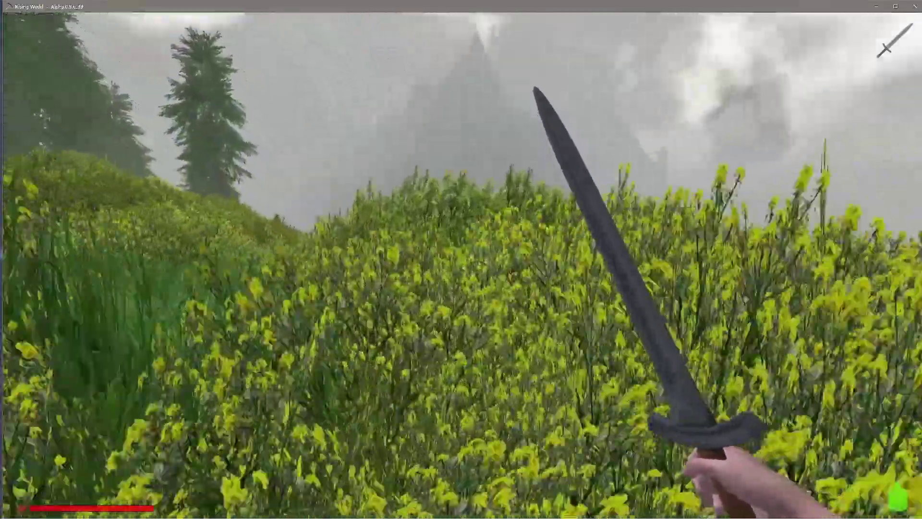
key("w")
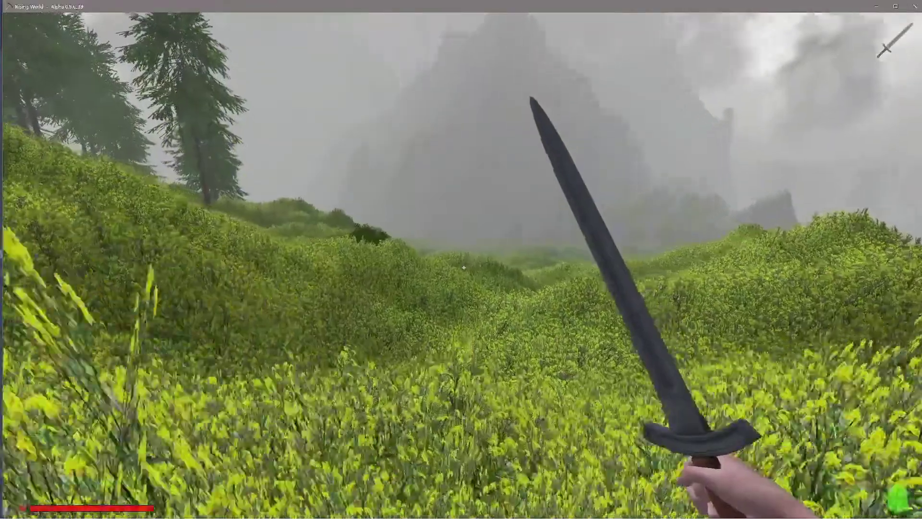
key("w")
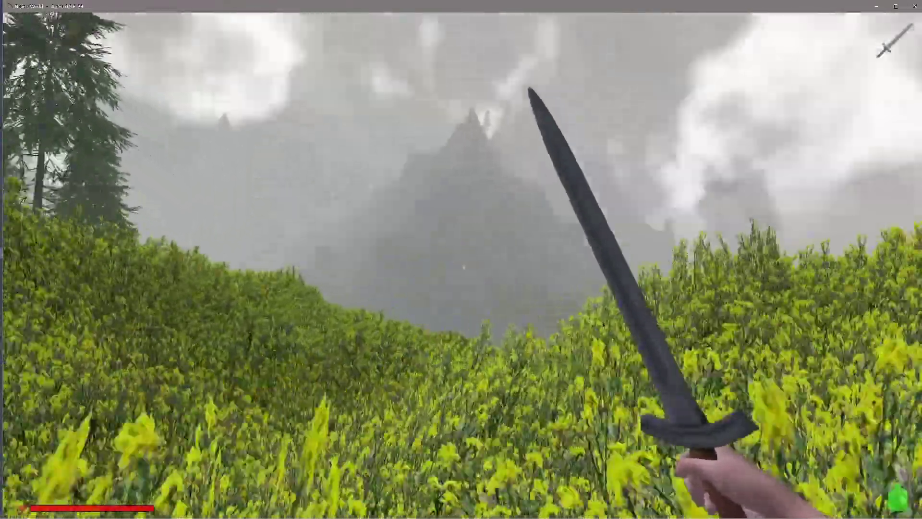
key("w")
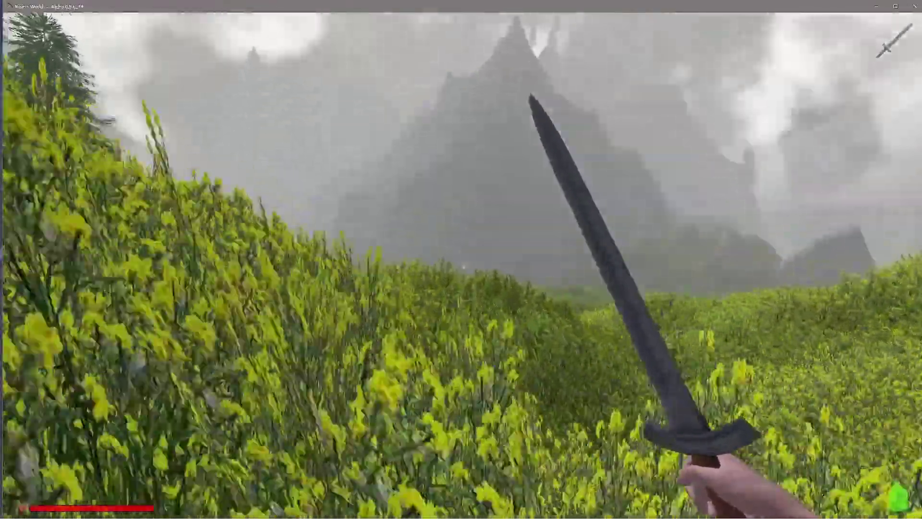
key("w")
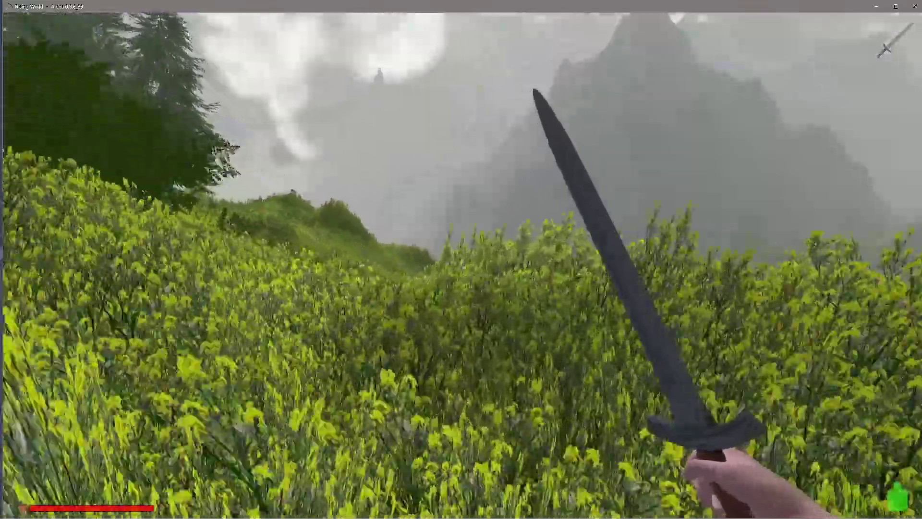
key("w")
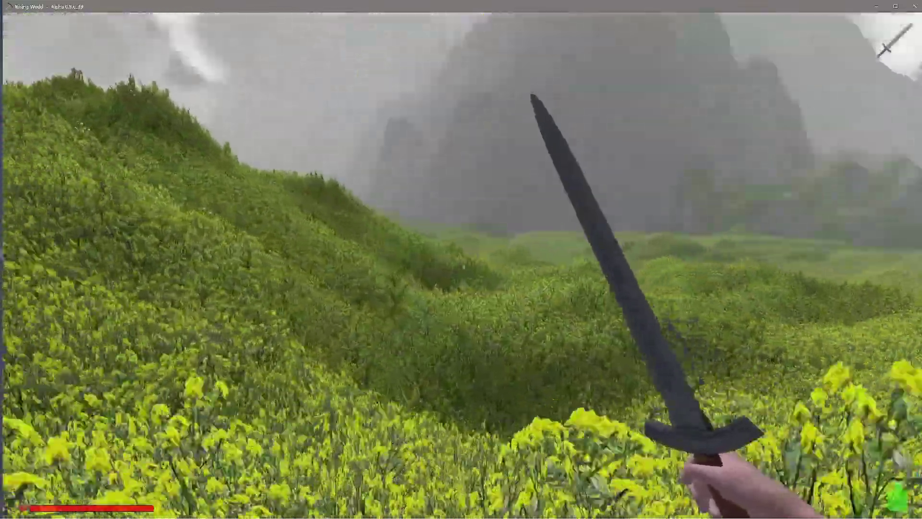
key("w")
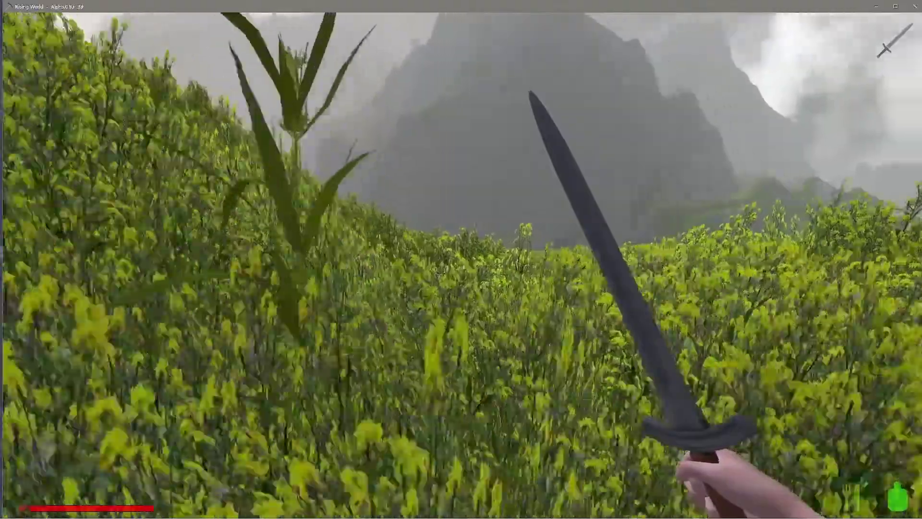
key("w")
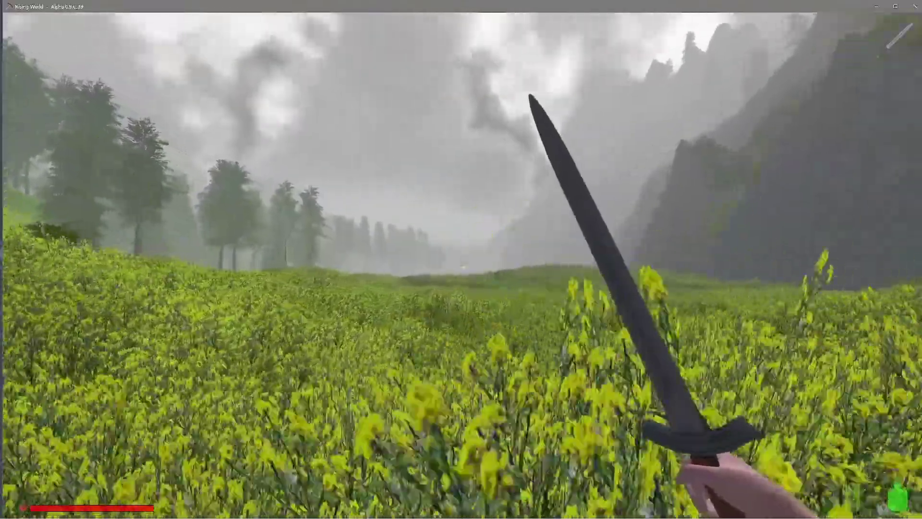
key("w")
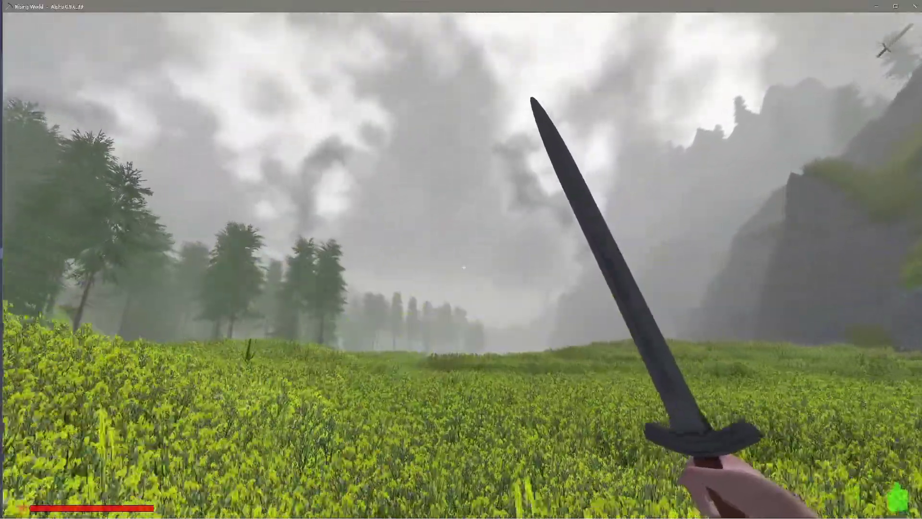
- Cross the flower field, collecting two corncobs, up onto the rocky mound by the ravine
key("w")
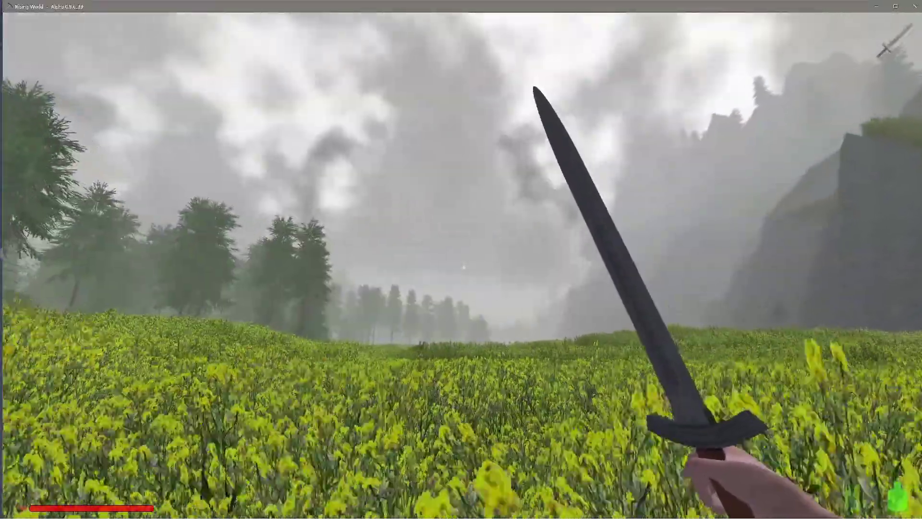
key("w")
key("w")
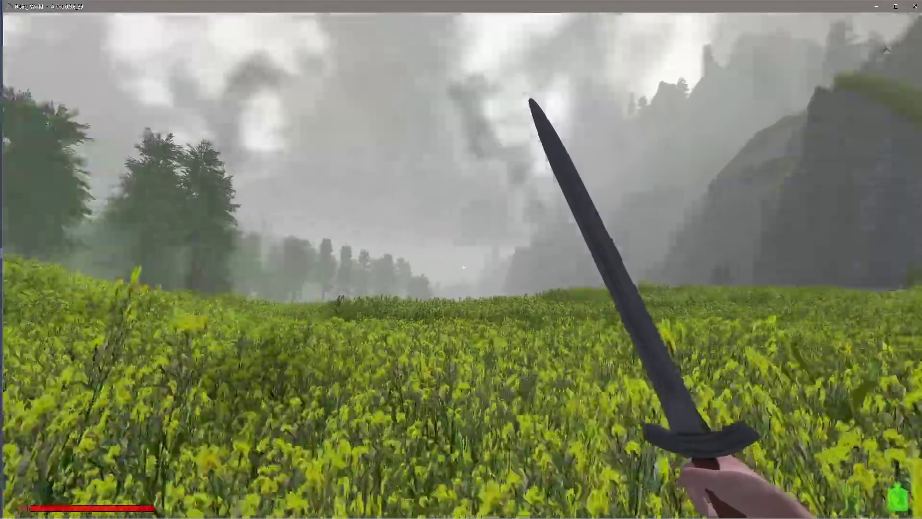
key("w")
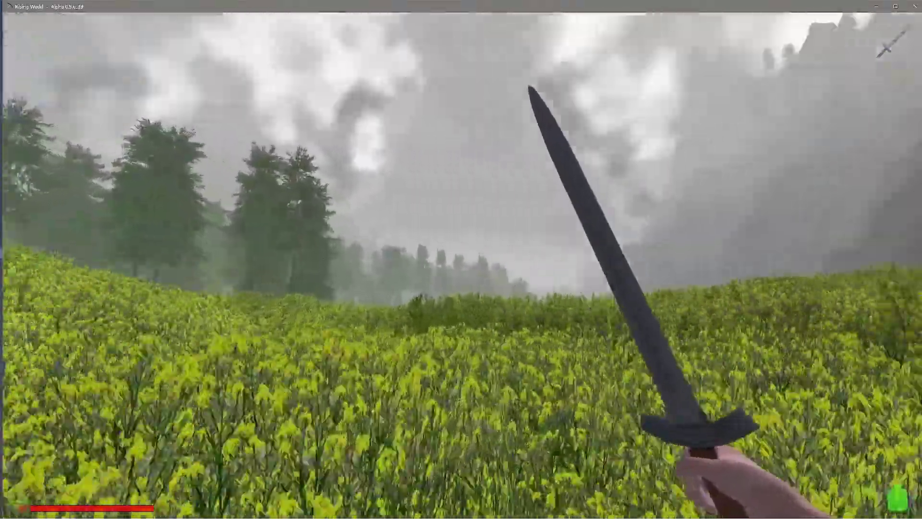
key("w")
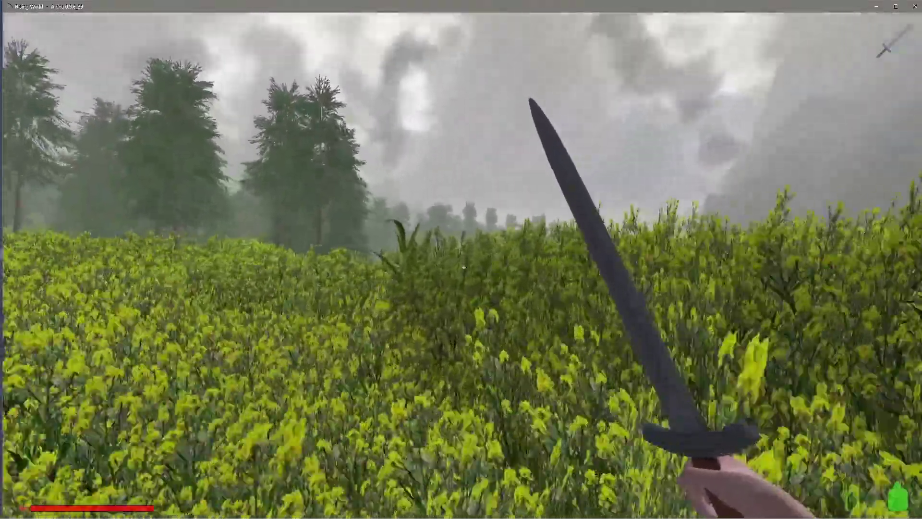
key("w")
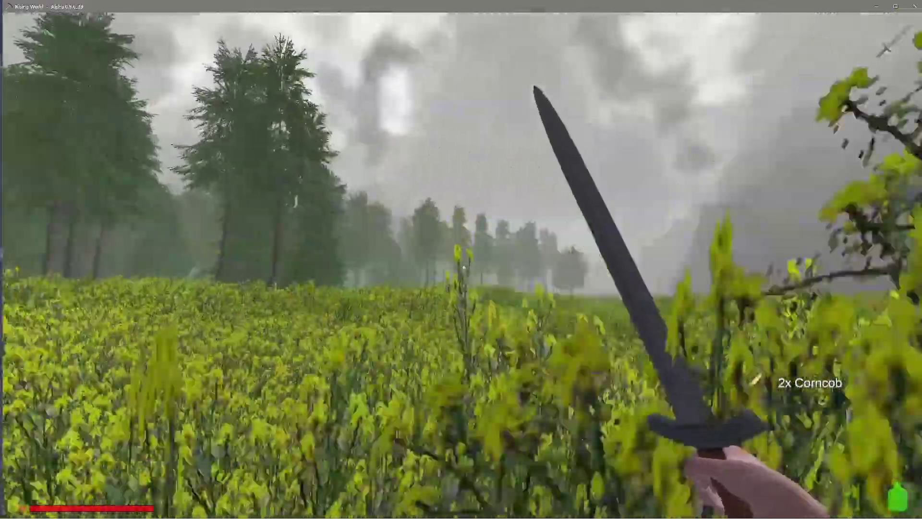
key("w")
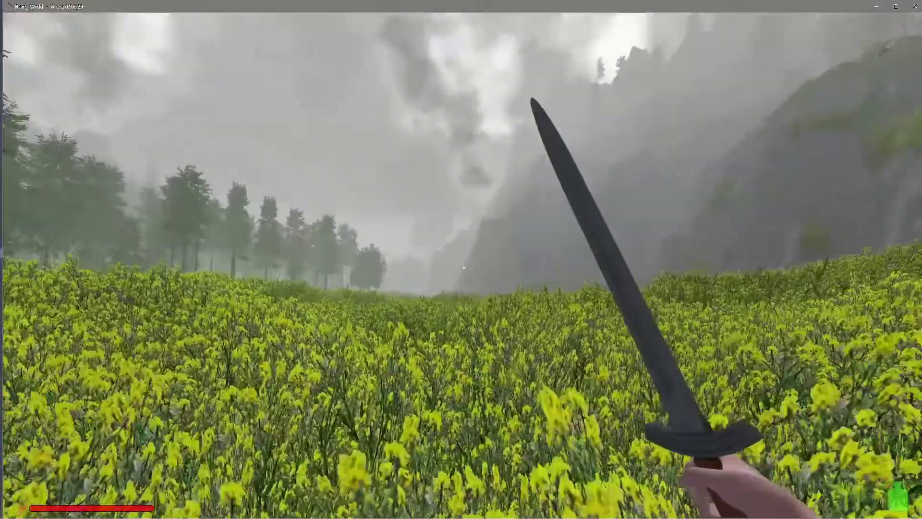
key("w")
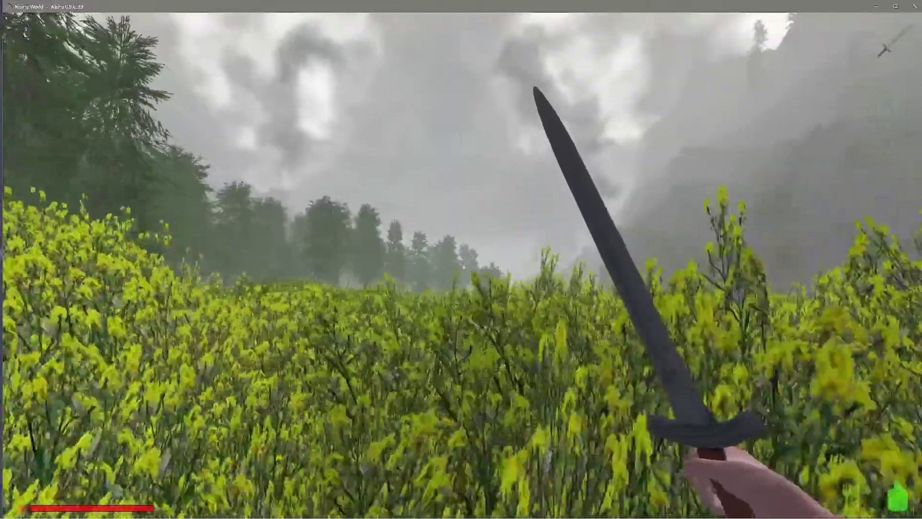
key("w")
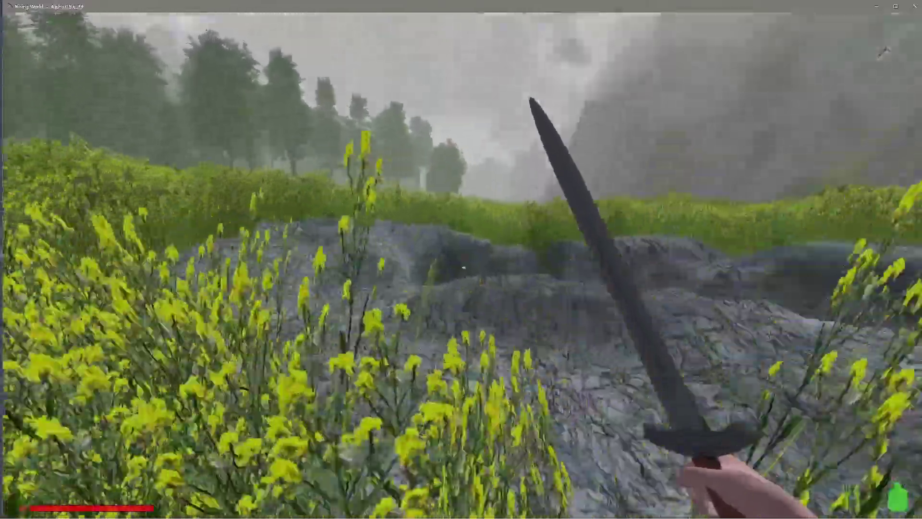
key("w")
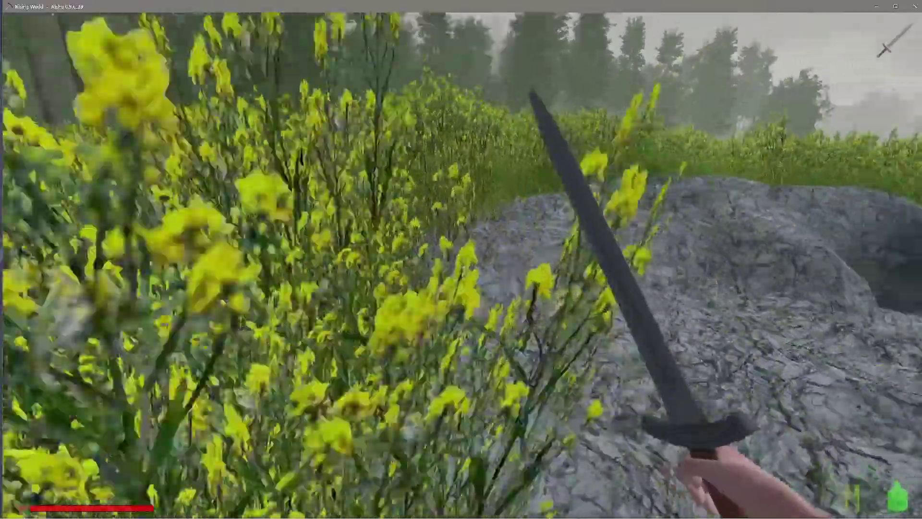
key("w")
key("w")
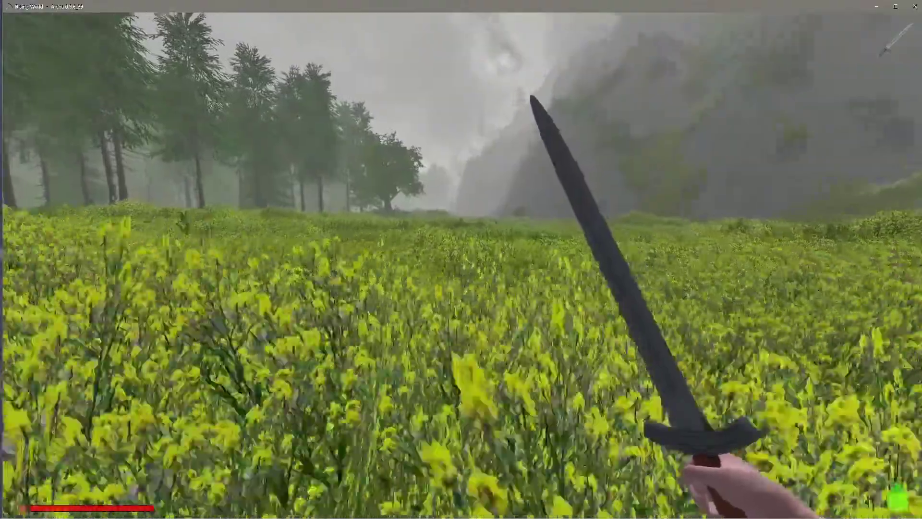
- Walk through the tall flowering plants toward the trees and cliffs
key("w")
key("w")
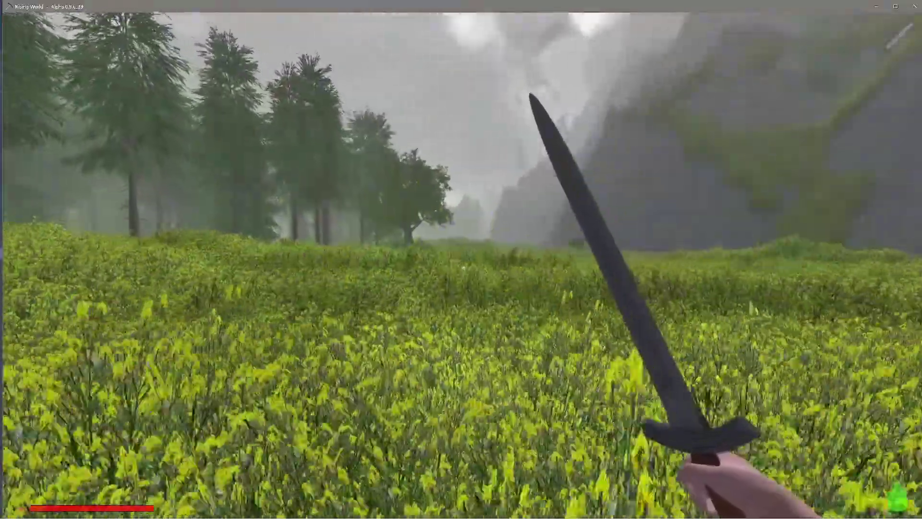
key("w")
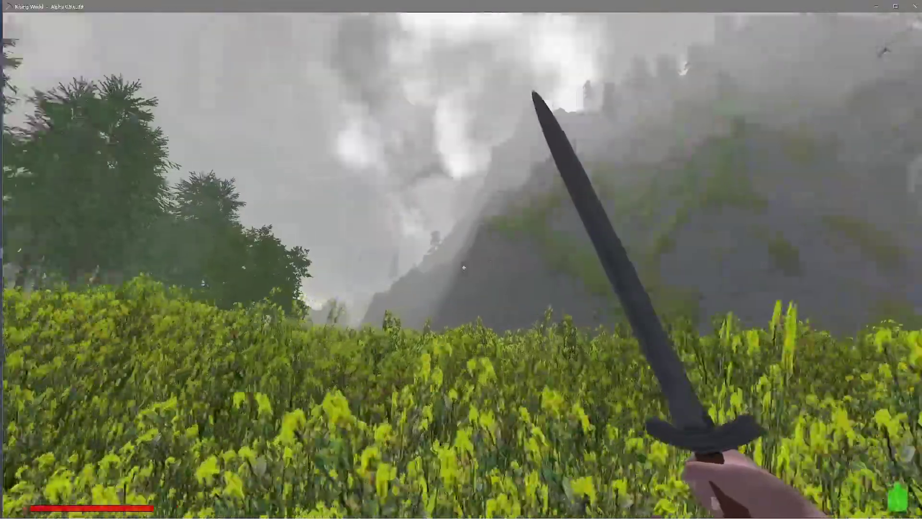
key("w")
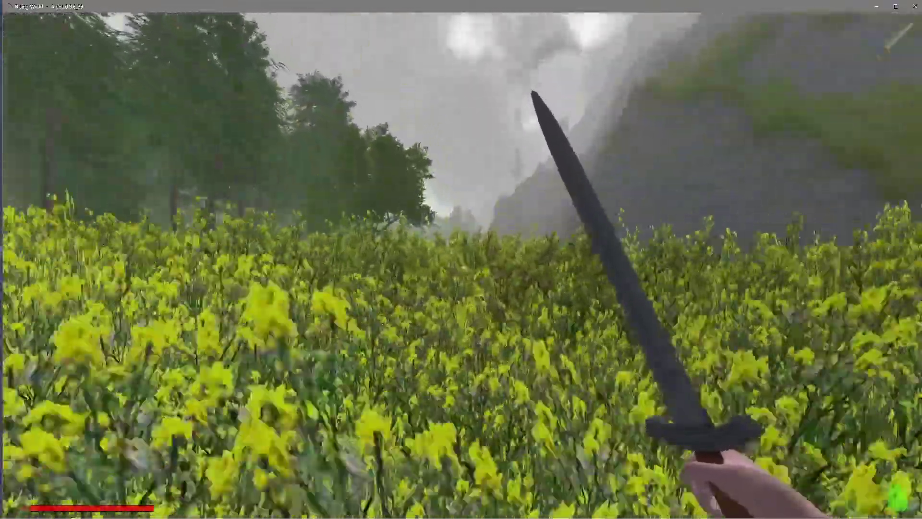
key("w")
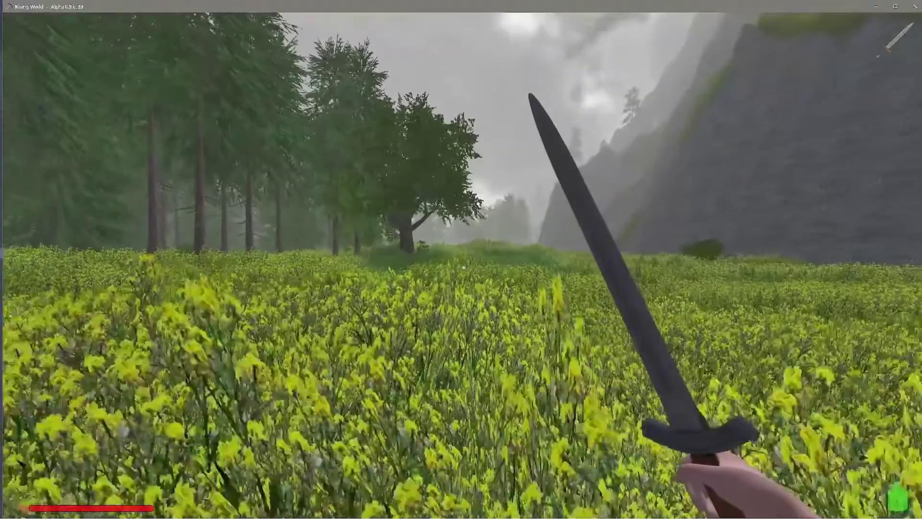
key("w")
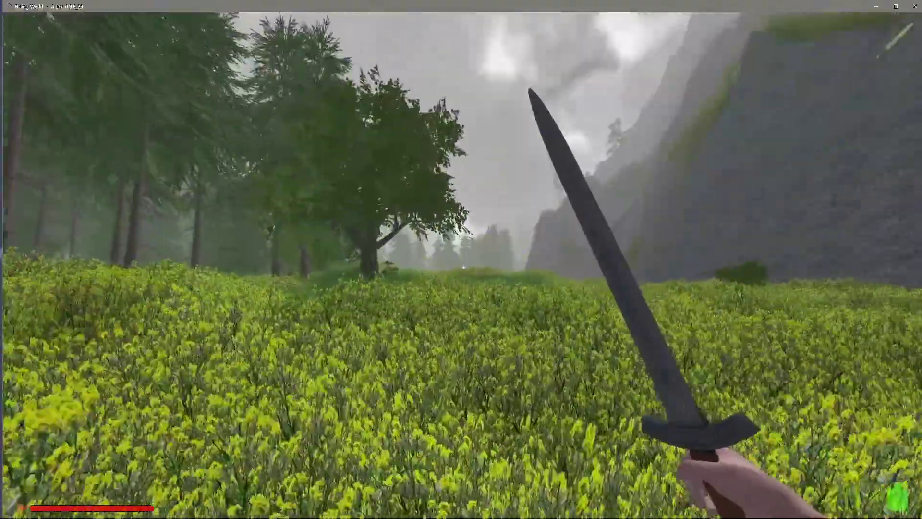
key("w")
key("w")
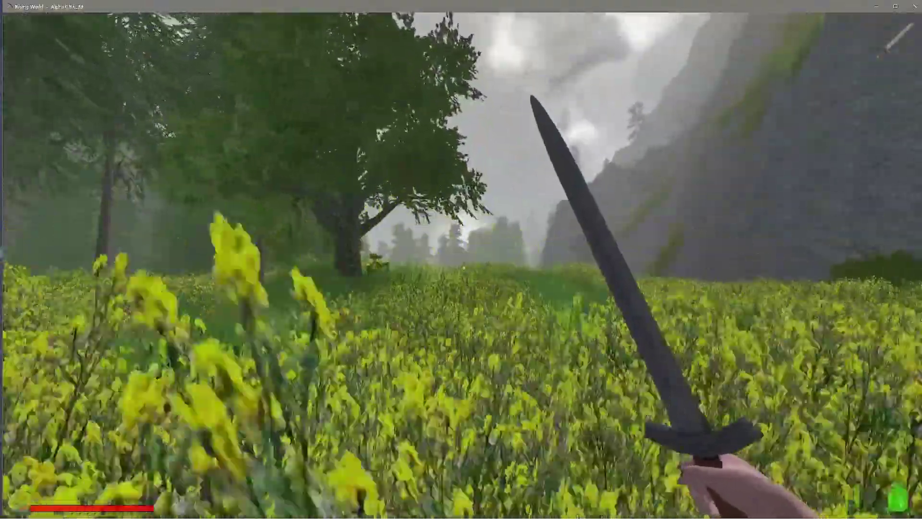
key("w")
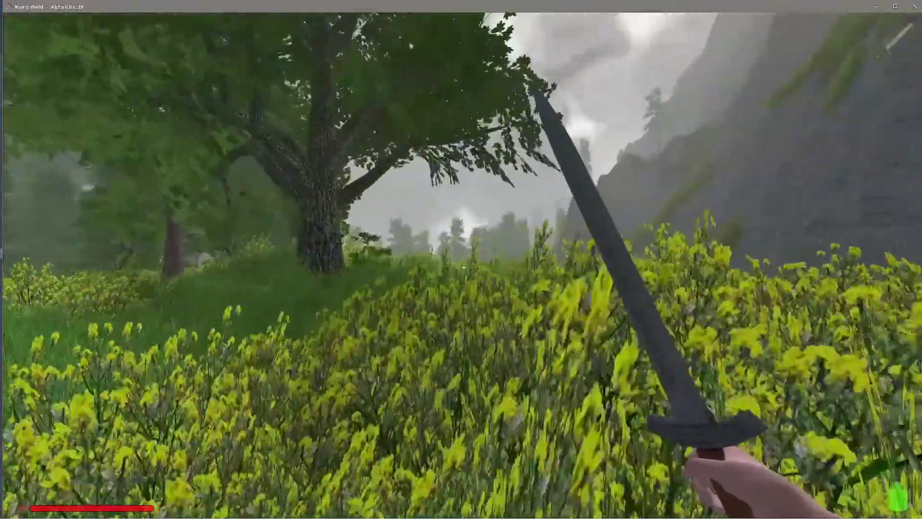
key("w")
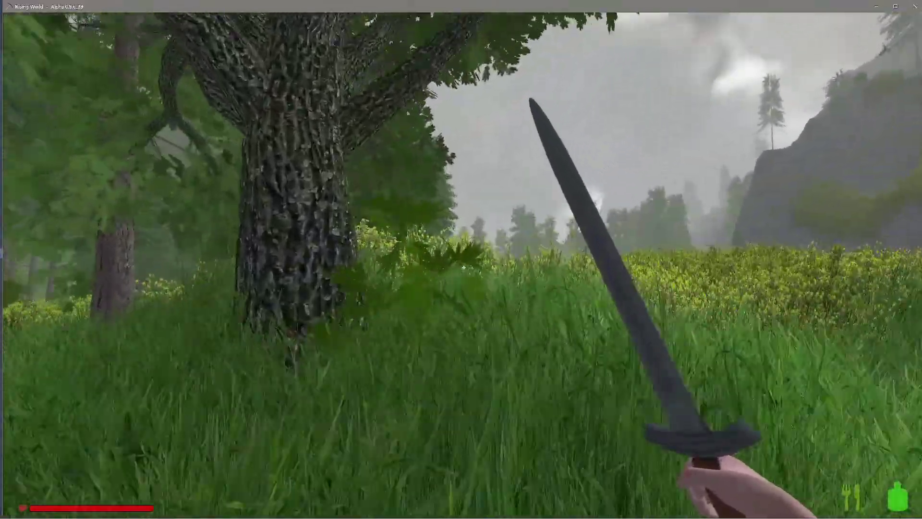
- Harvest the hemp plant for four hemp leaves and continue into the yellow bushes
key("e")
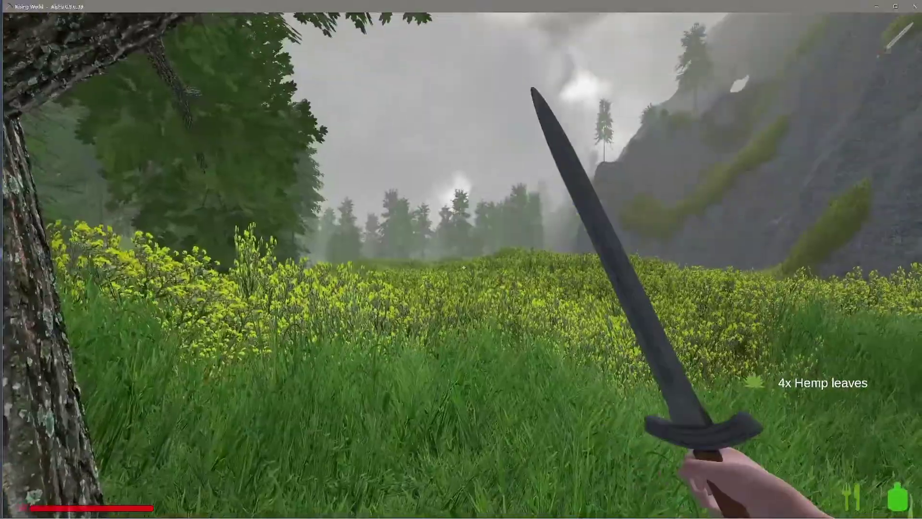
key("w")
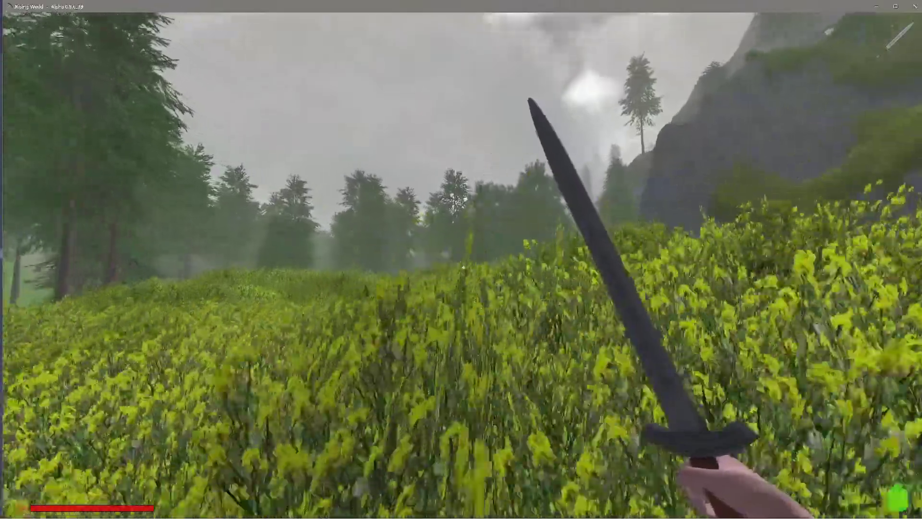
key("w")
key("w")
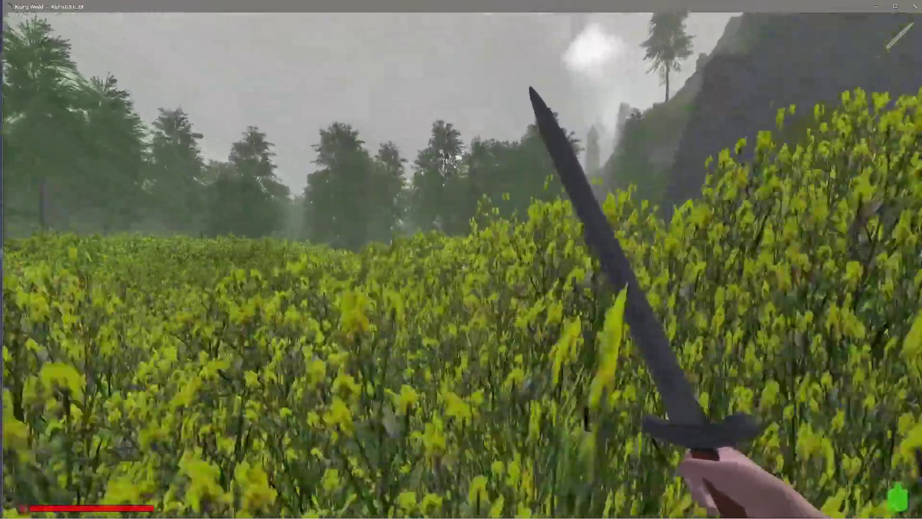
key("w")
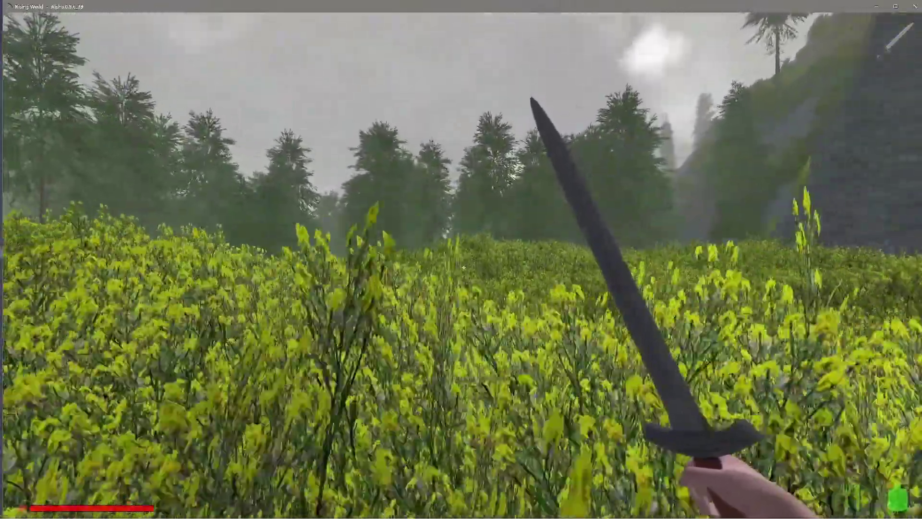
key("w")
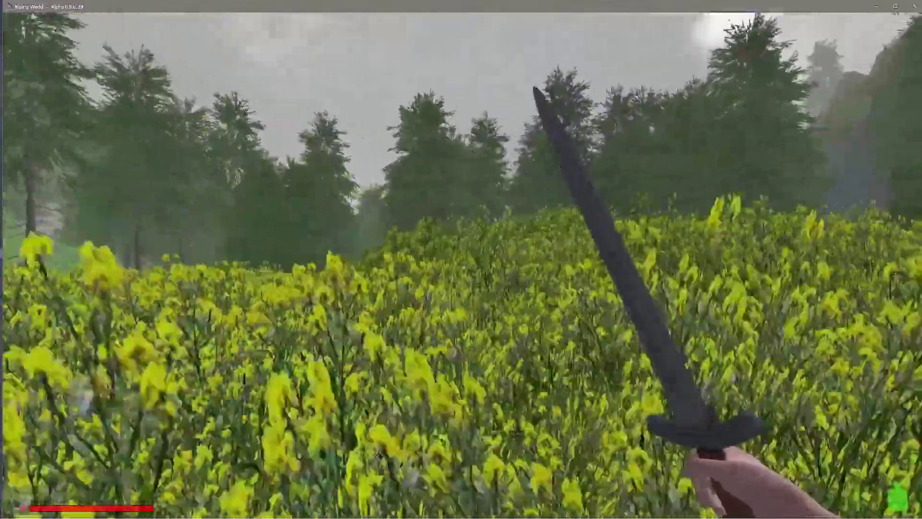
key("w")
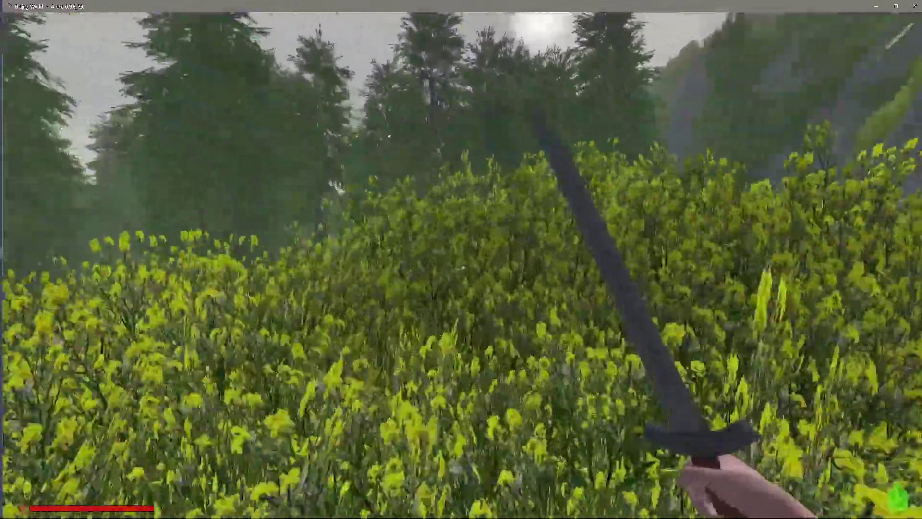
key("w")
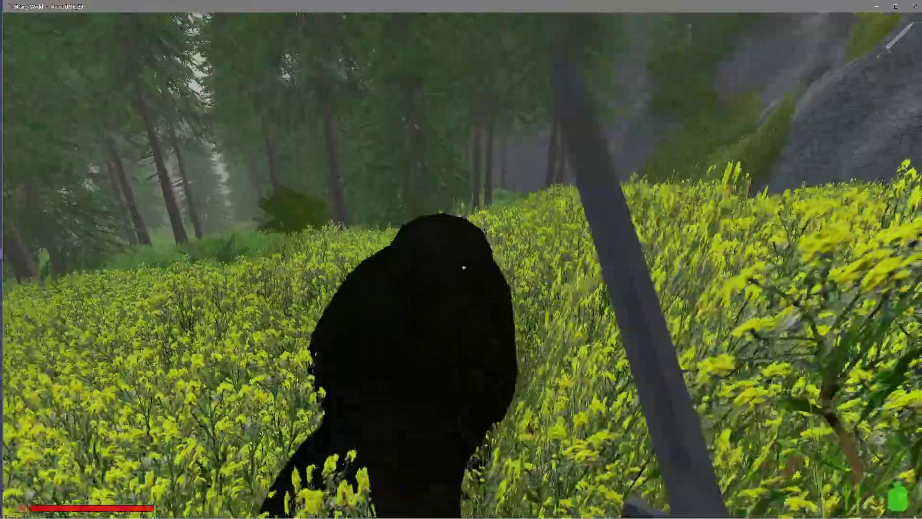
- Turn away from the dark creature and walk through the flowers to the grey cliff face
key("w")
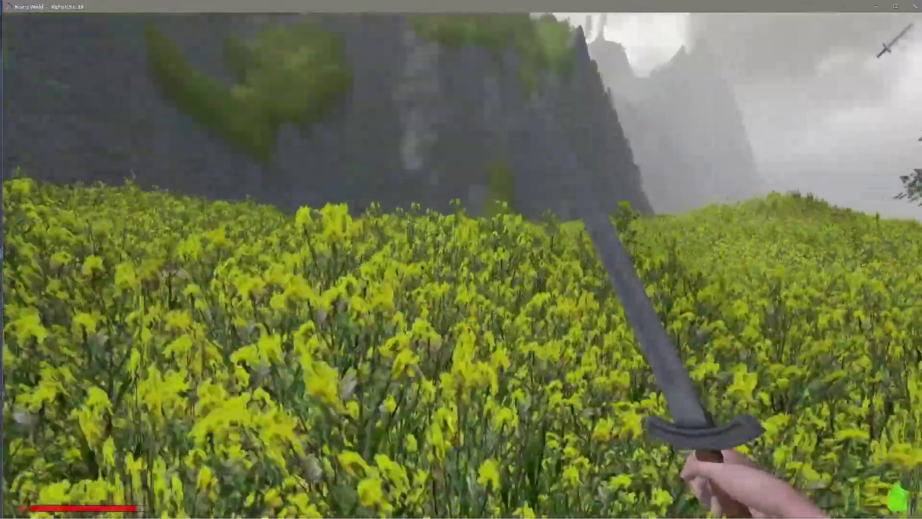
key("w")
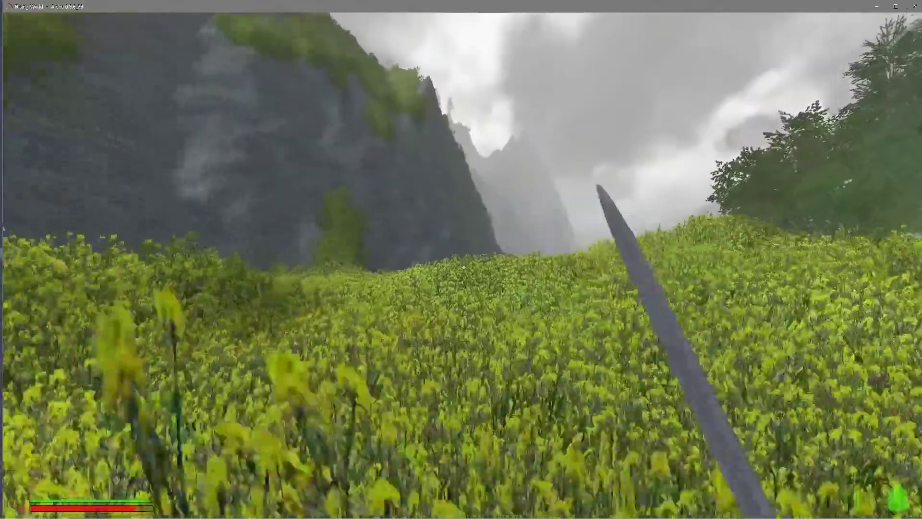
key("w")
key("w")
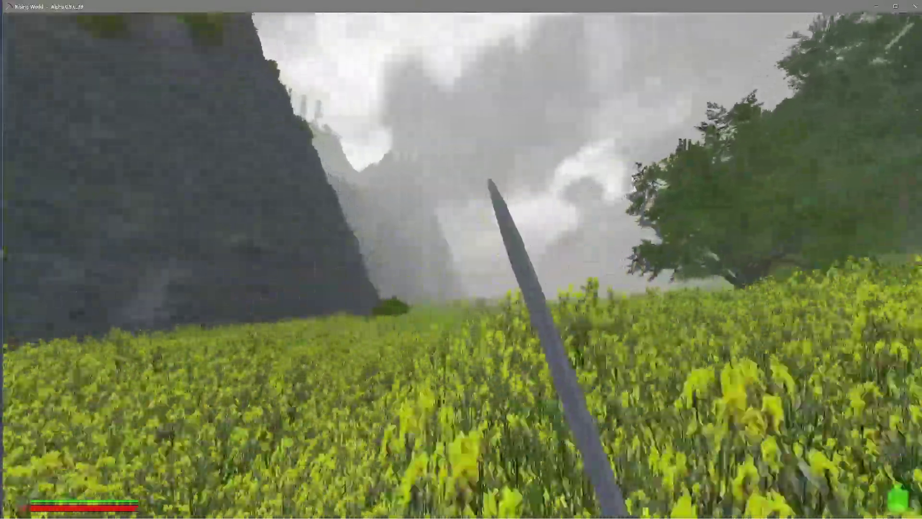
key("w")
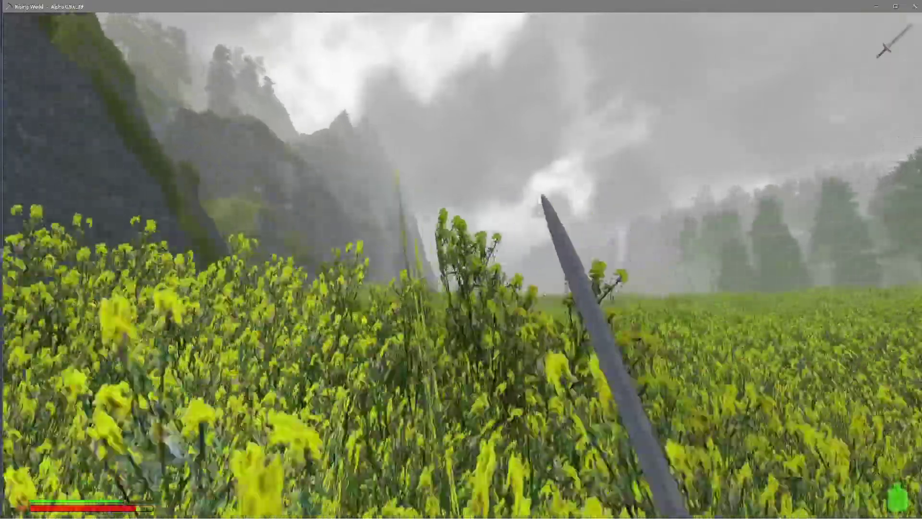
key("w")
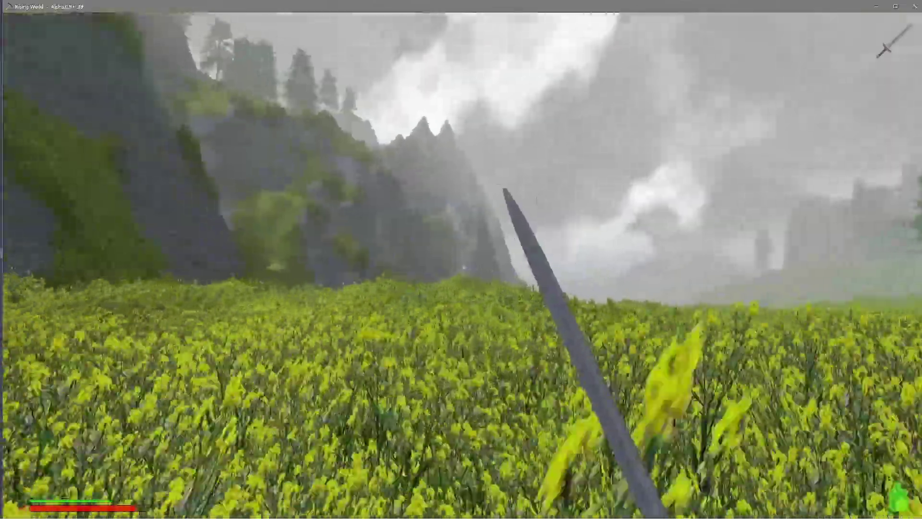
key("w")
key("w")
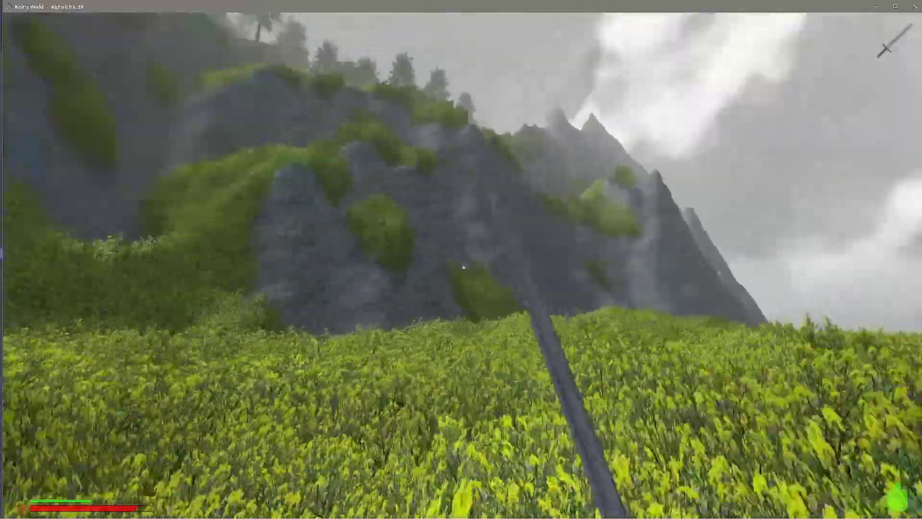
key("w")
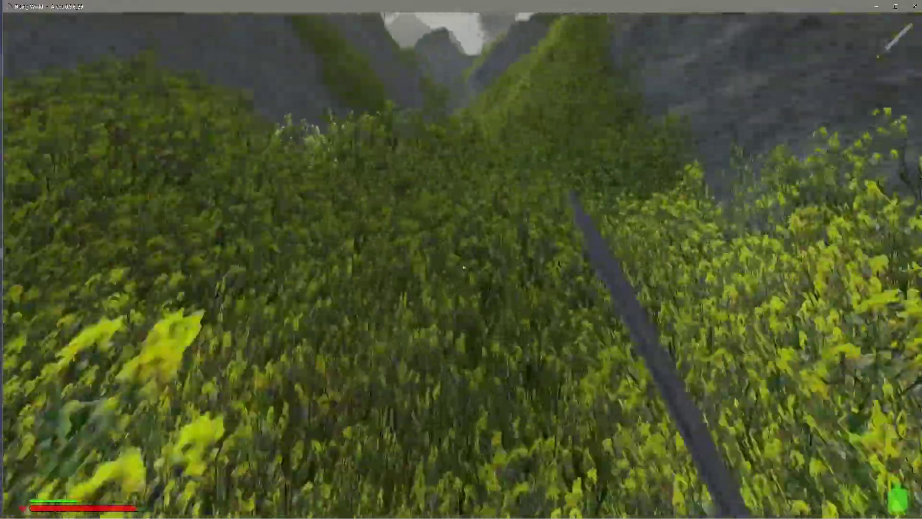
key("w")
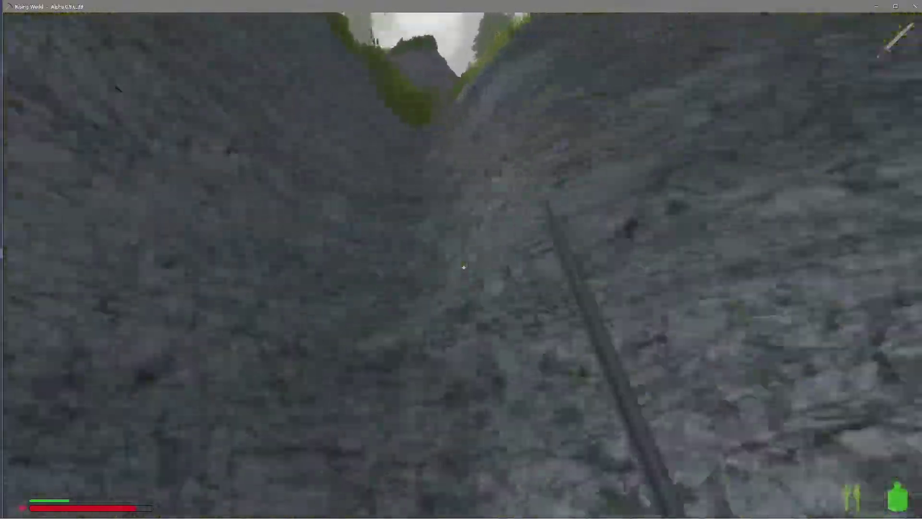
- Climb the grassy, bushy slope to the overlook above the foggy valley
key("w")
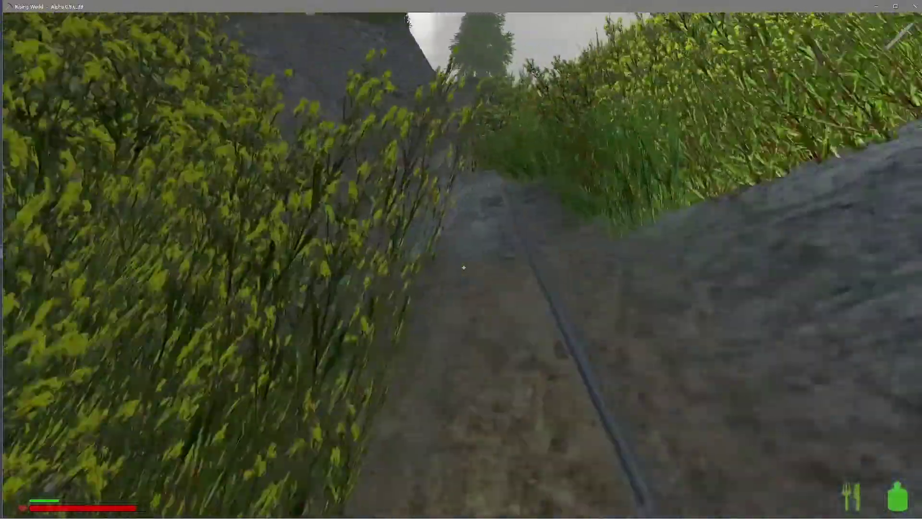
key("w")
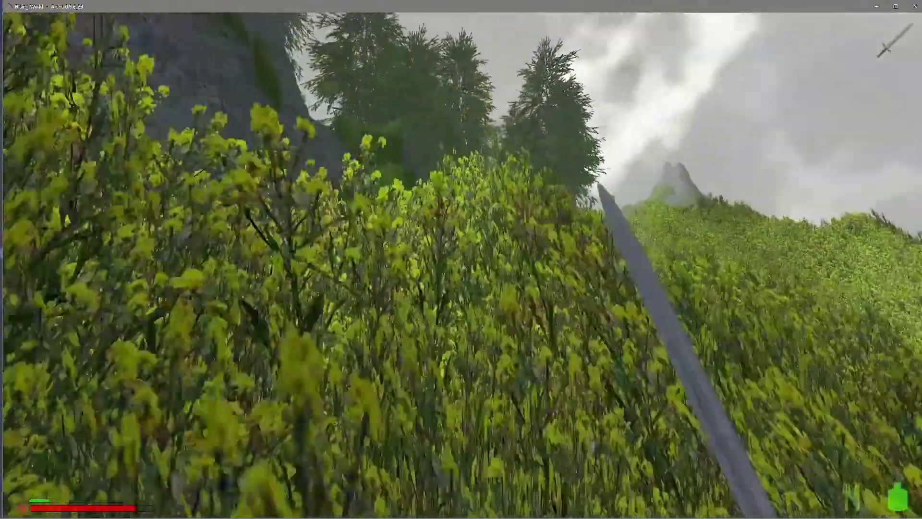
key("w")
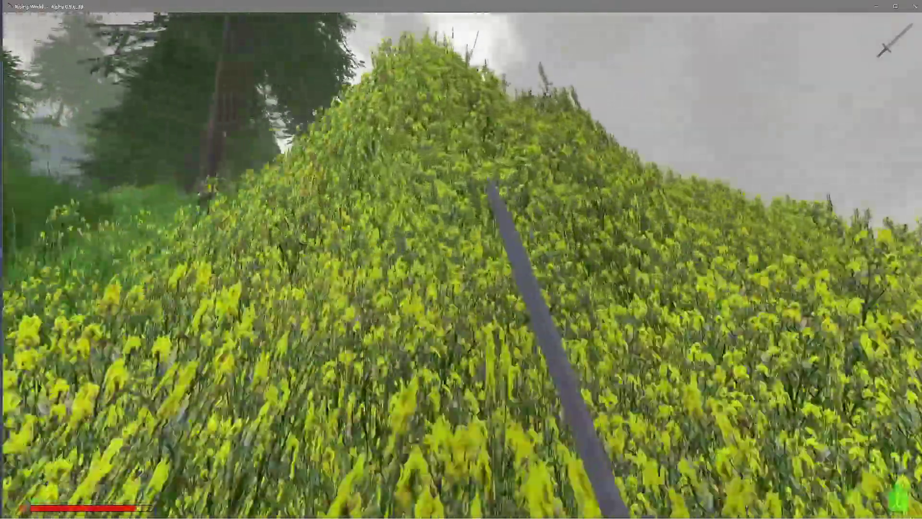
key("w")
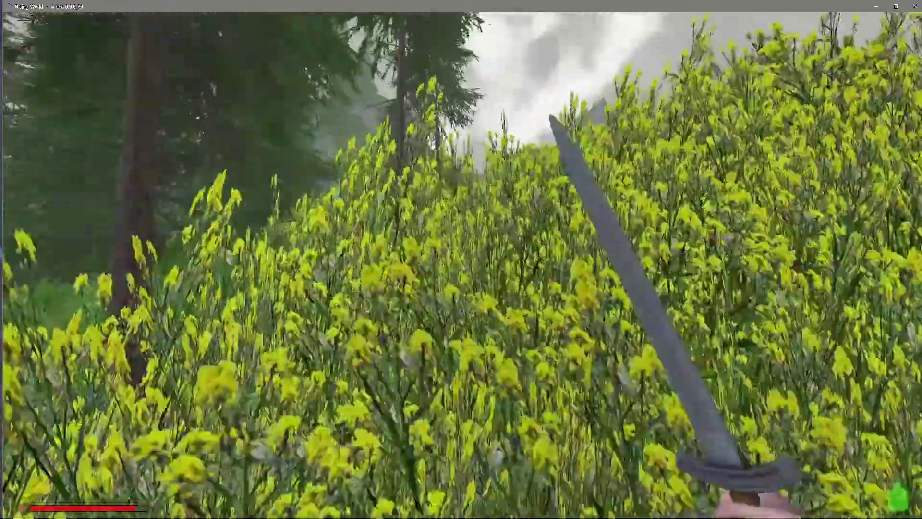
key("w")
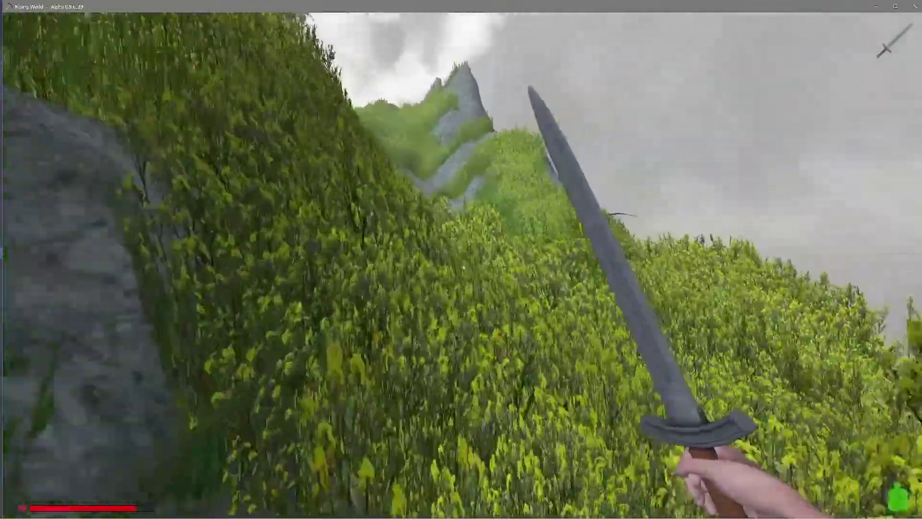
key("w")
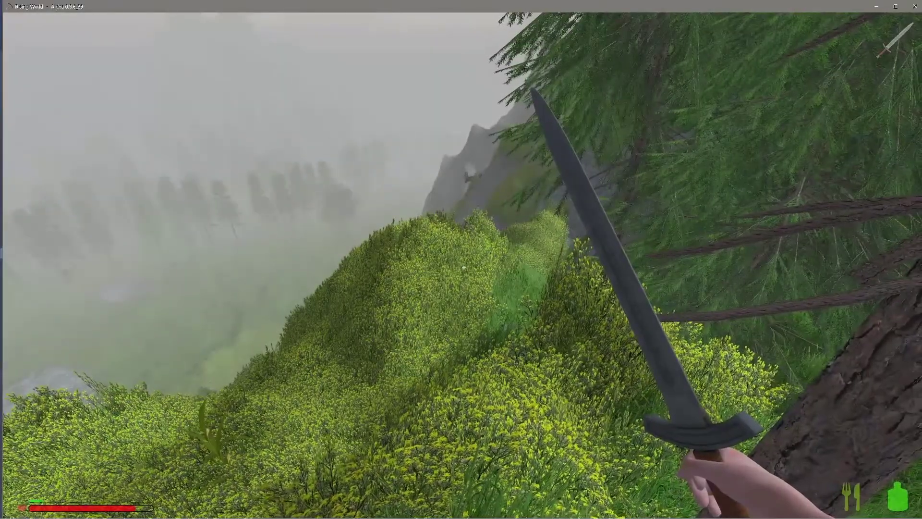
key("w")
key("w")
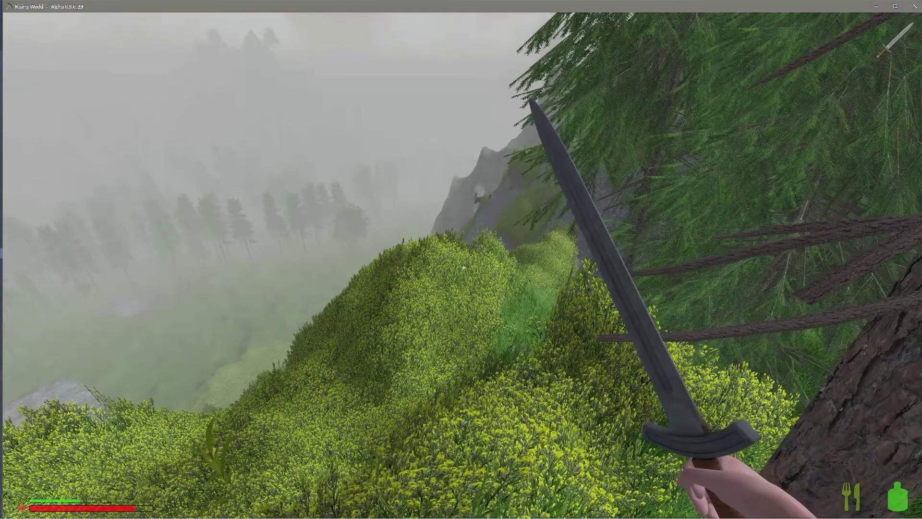
- Check the inventory, swap the apple for the sword, and strike the tree trunk twice
key("Tab")
key("Tab")
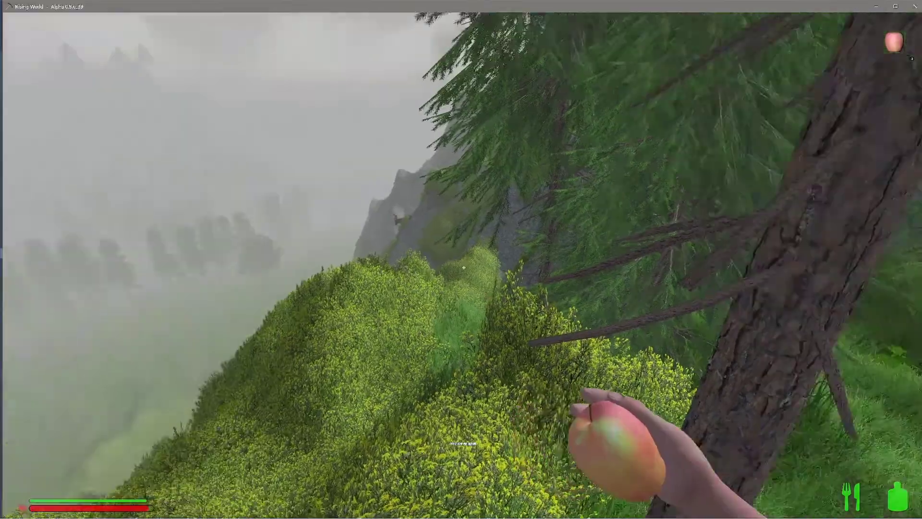
key("1")
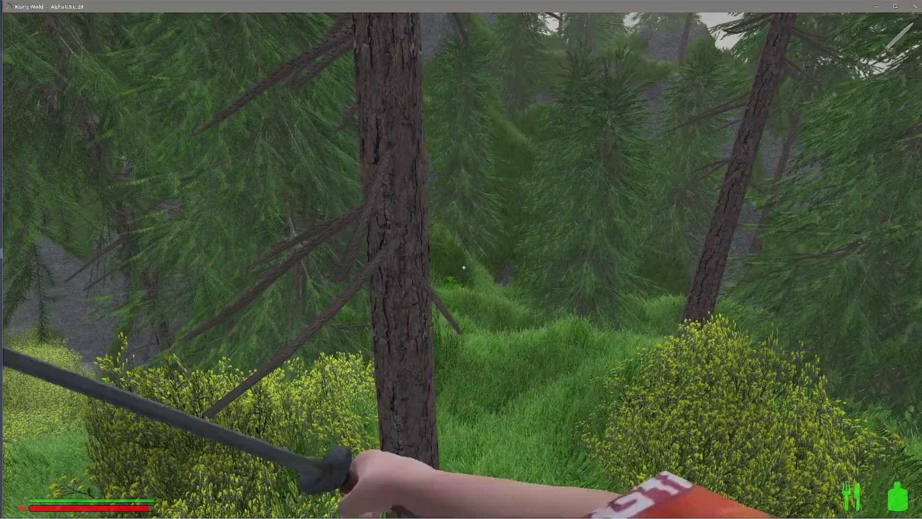
left_click(463, 268)
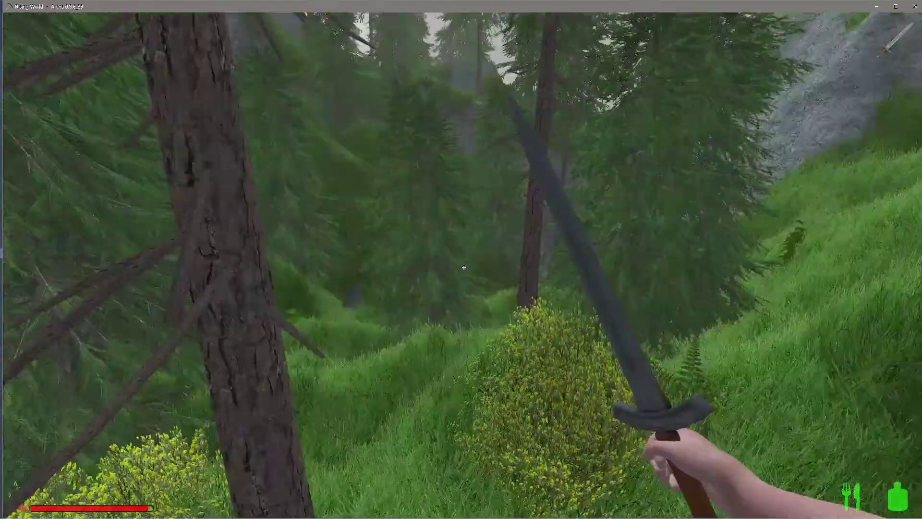
left_click(463, 267)
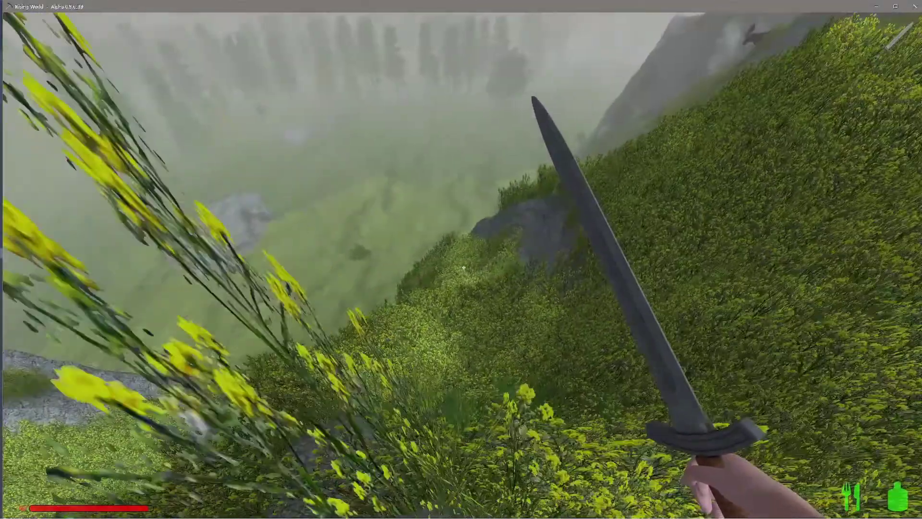
key("w")
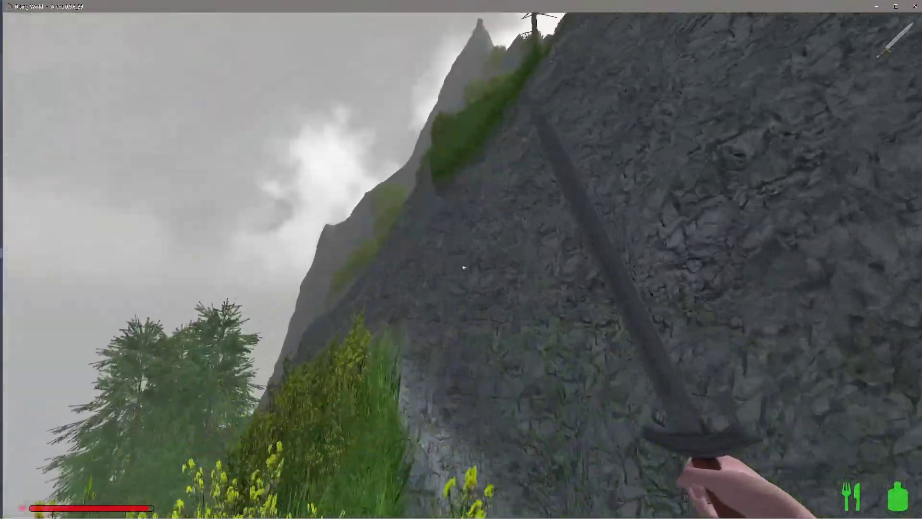
- Walk along the cliff, climb over the rock ledge, and push through the bushes into a clearing
key("w")
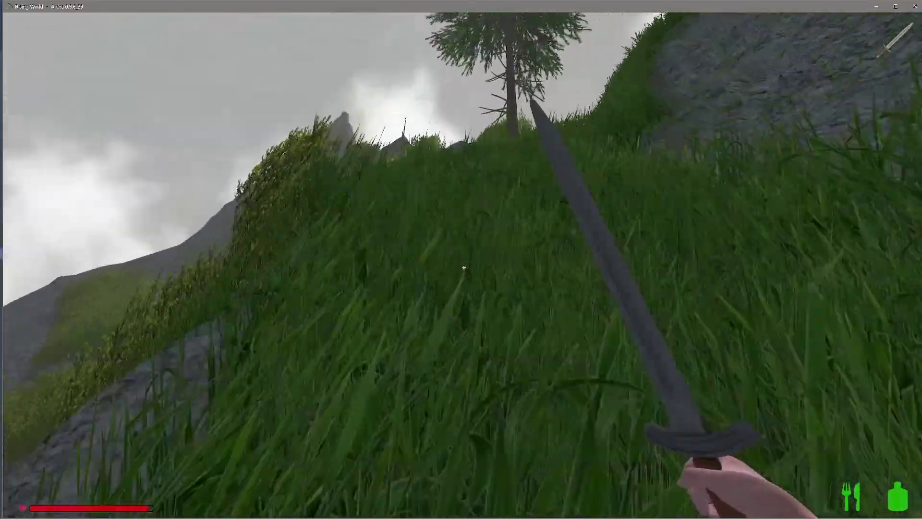
key("w")
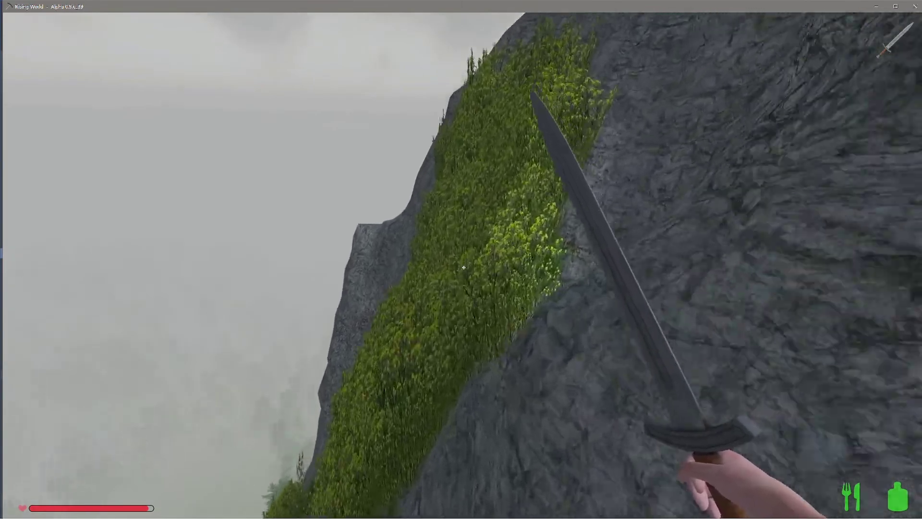
key("w")
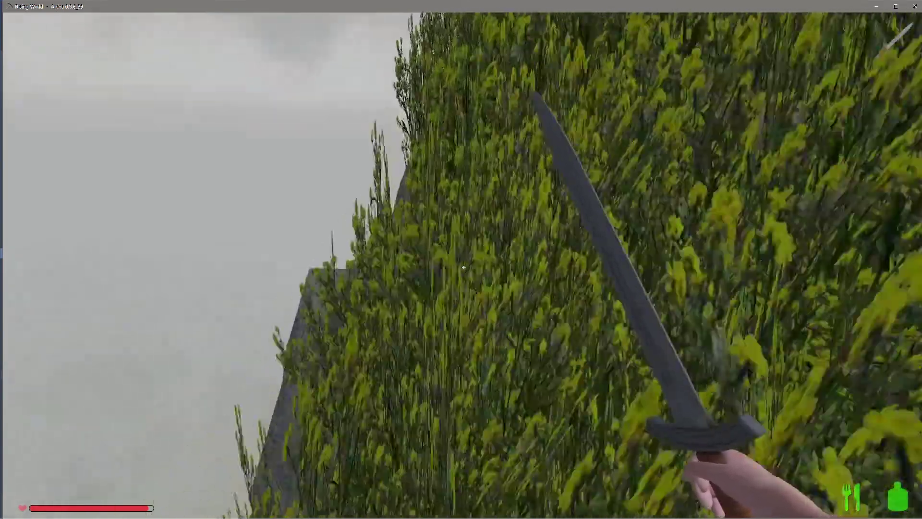
key("w")
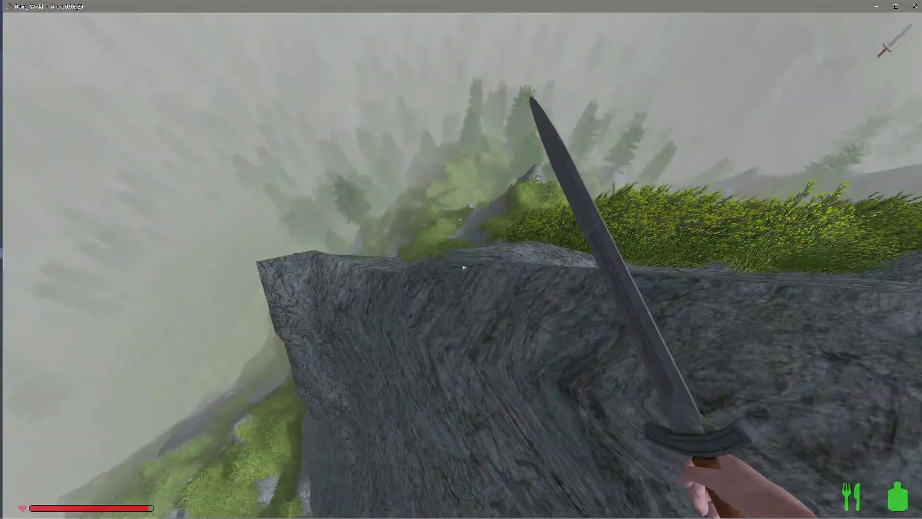
key("w")
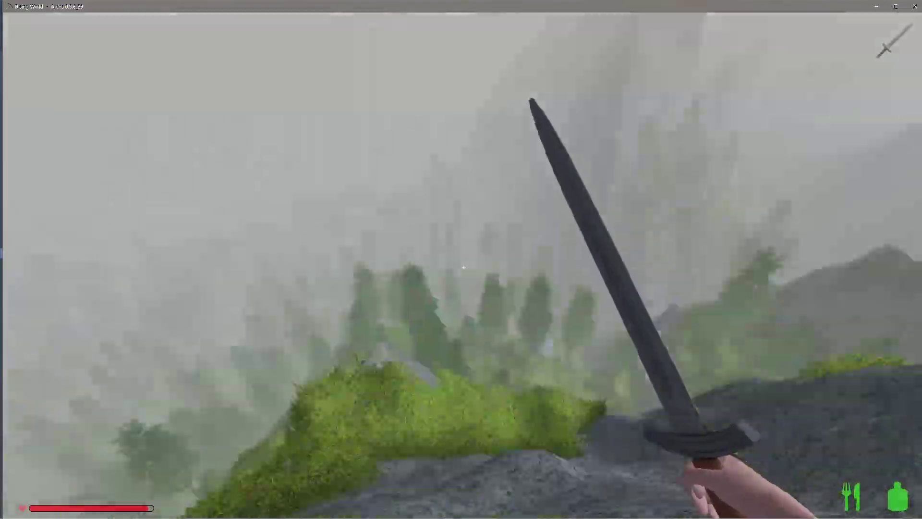
key("w")
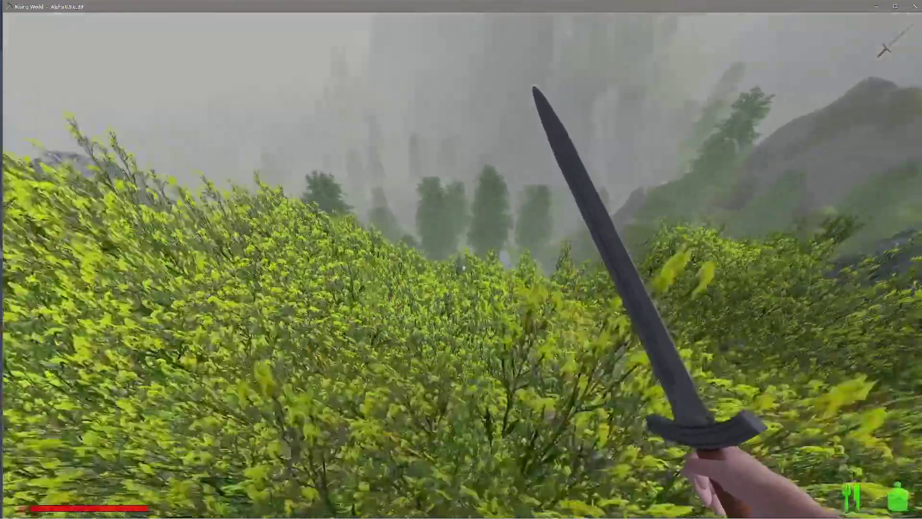
key("w")
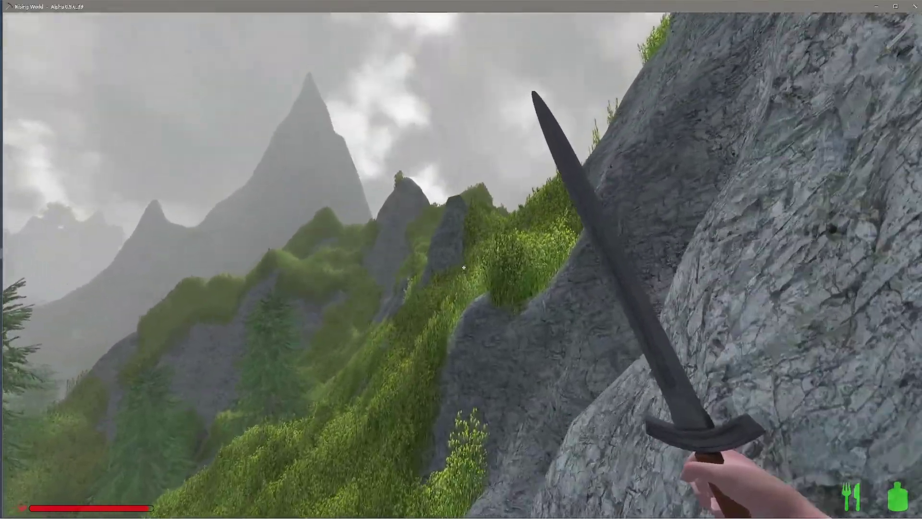
- Climb the grassy mountain slope through yellow bushes toward the tall trees
key("w")
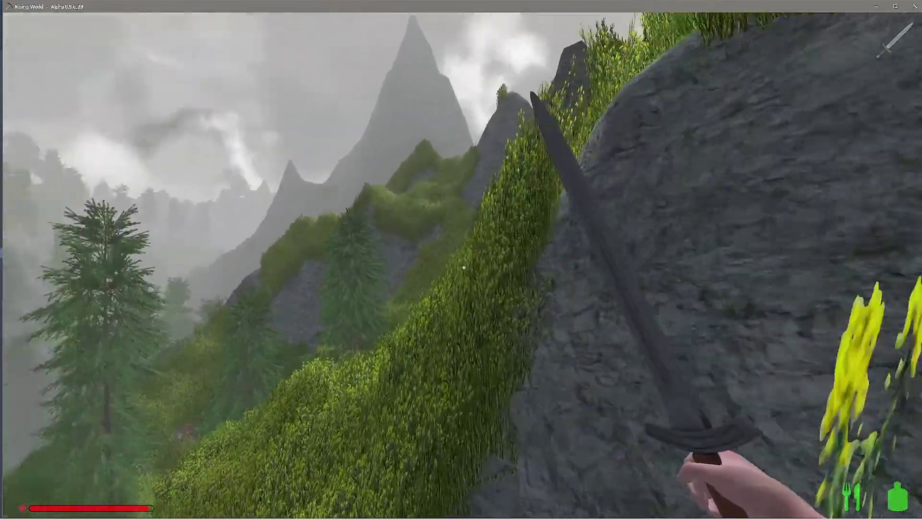
key("w")
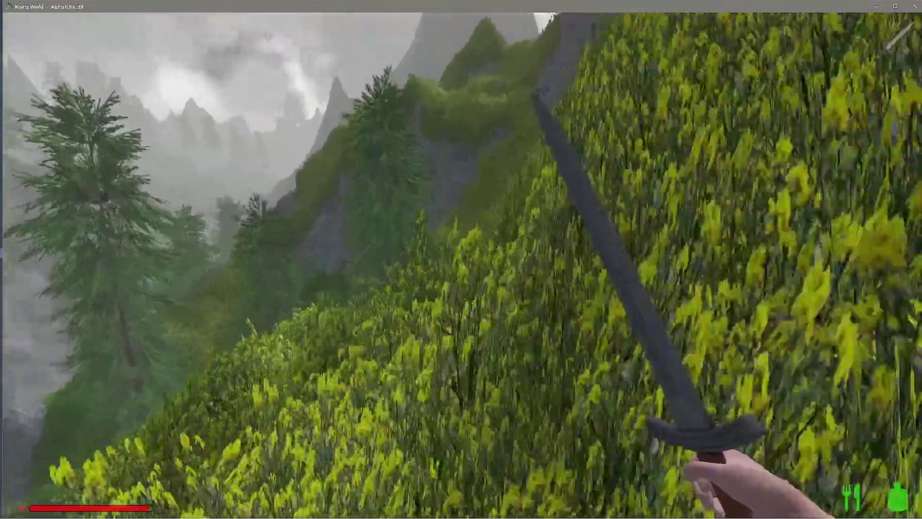
key("w")
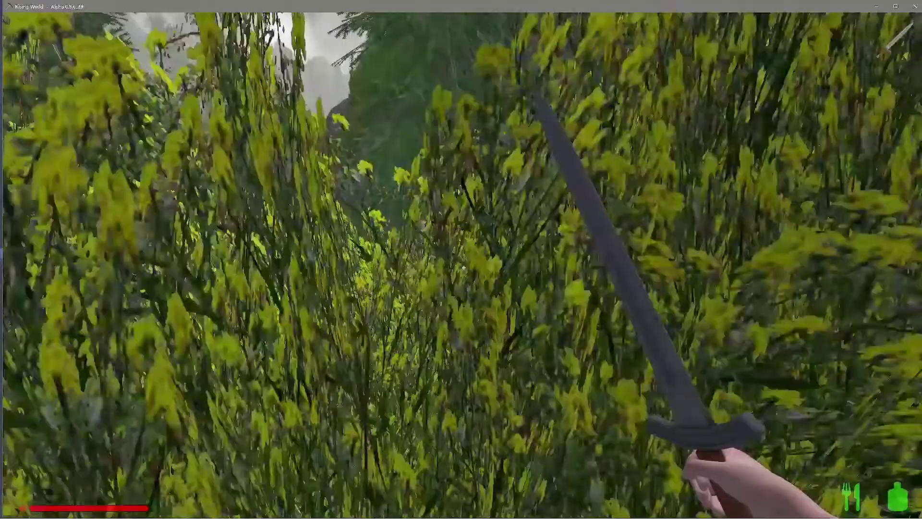
key("w")
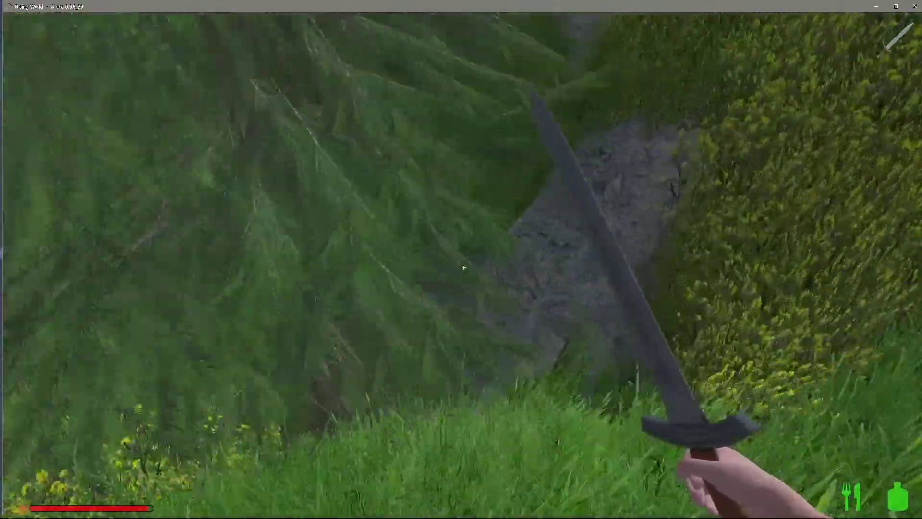
key("w")
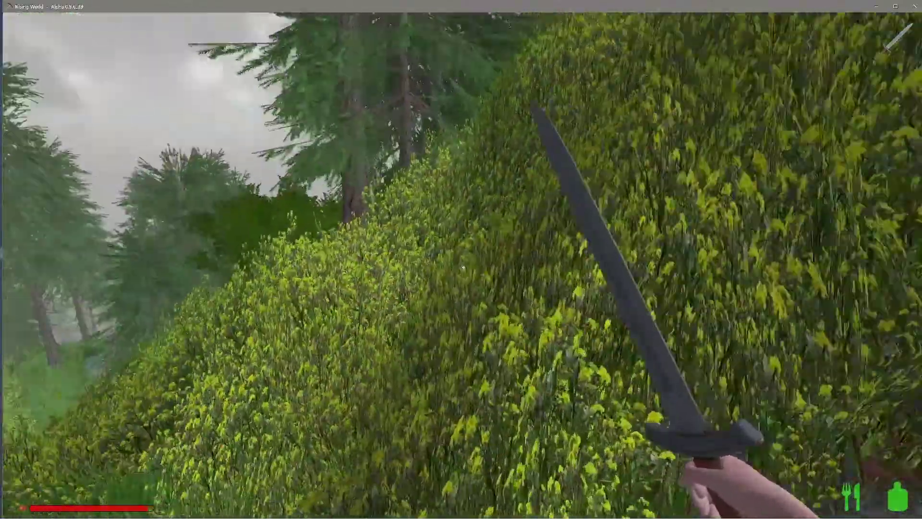
key("w")
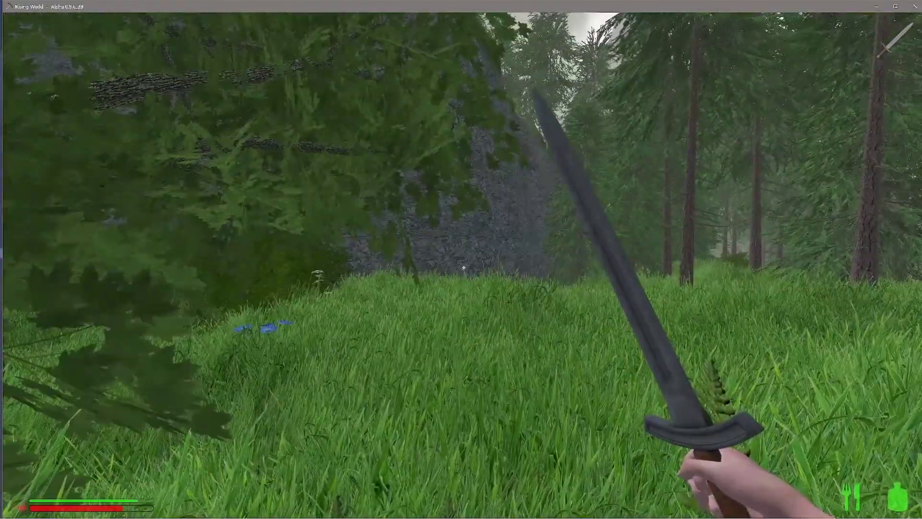
- Harvest four tomatoes from the tomato bush
key("f")
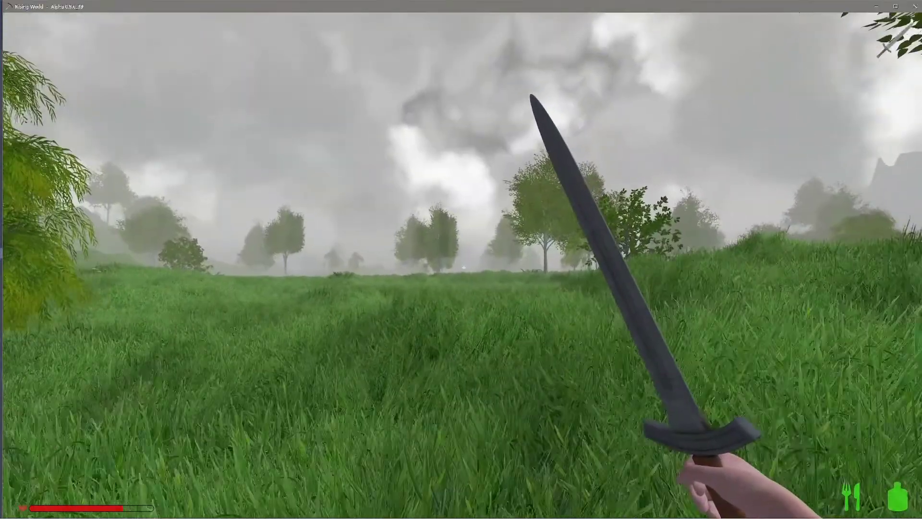
key("m")
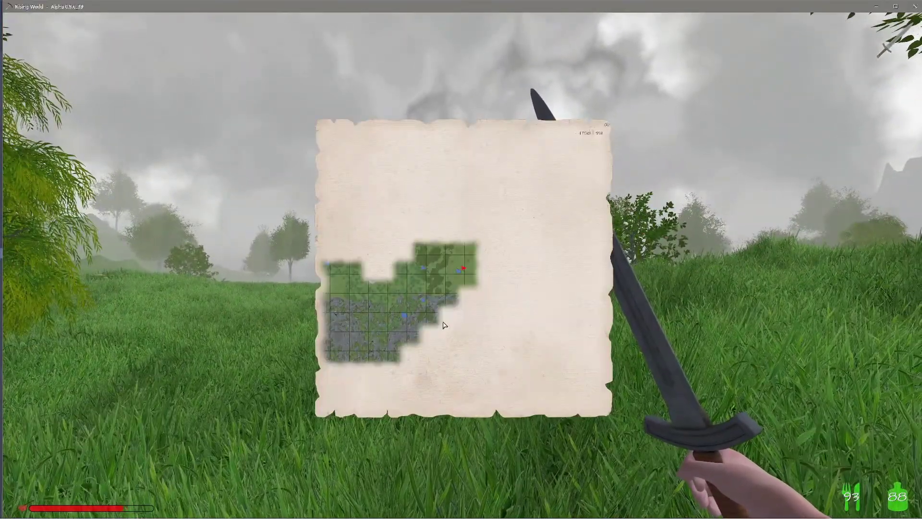
left_click_drag(444, 324, 668, 306)
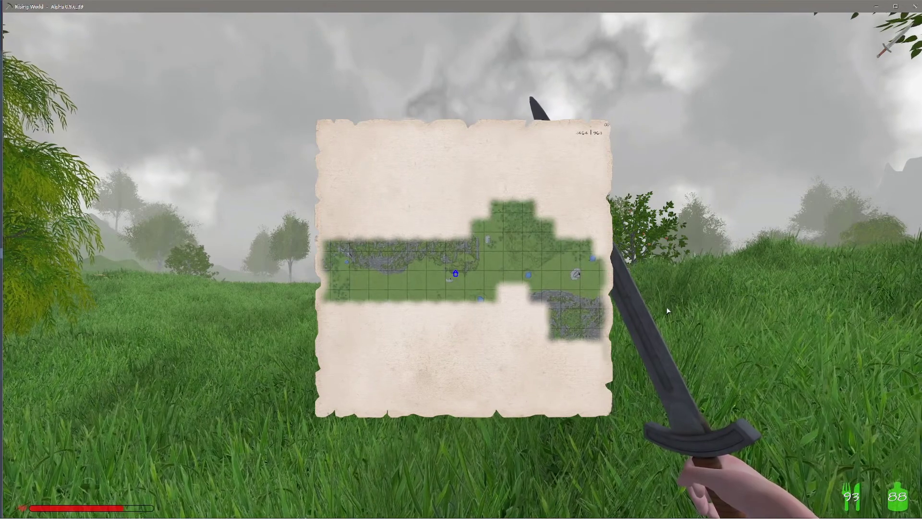
left_click_drag(408, 278, 652, 290)
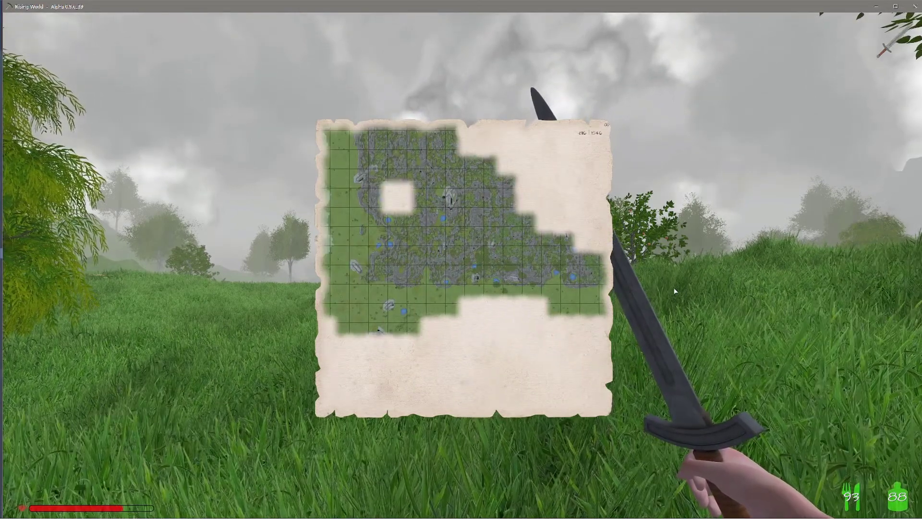
mouse_move(405, 250)
left_mouse_down()
mouse_move(506, 290)
mouse_move(378, 291)
mouse_move(435, 309)
left_mouse_up()
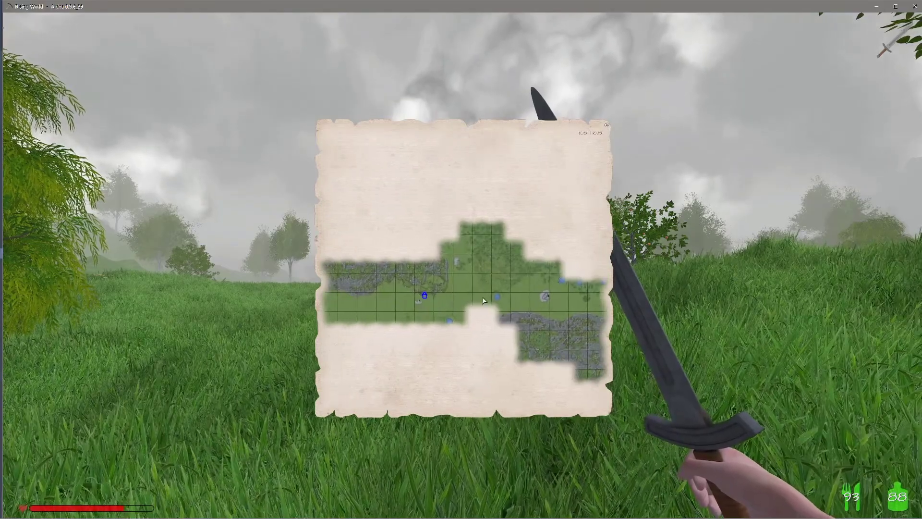
key("m")
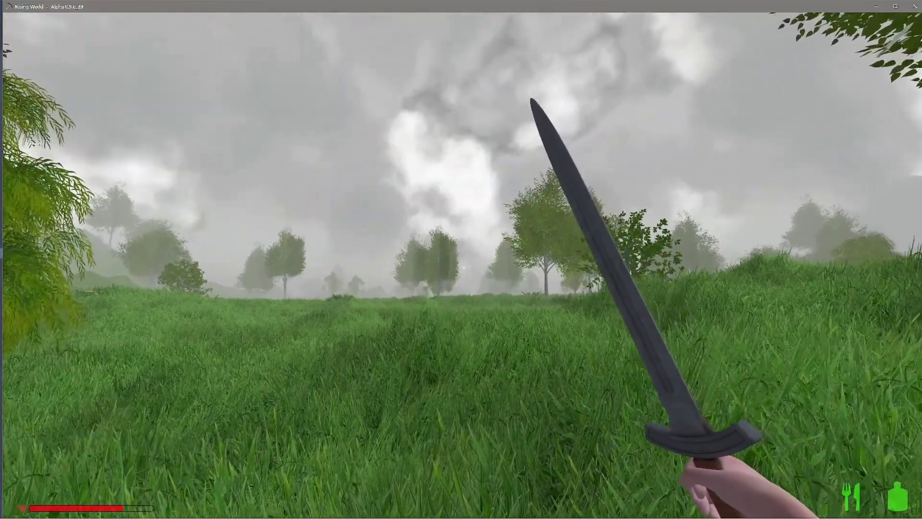
- Walk across the meadow past the small pond and over the grassy crest toward the trees
key("w")
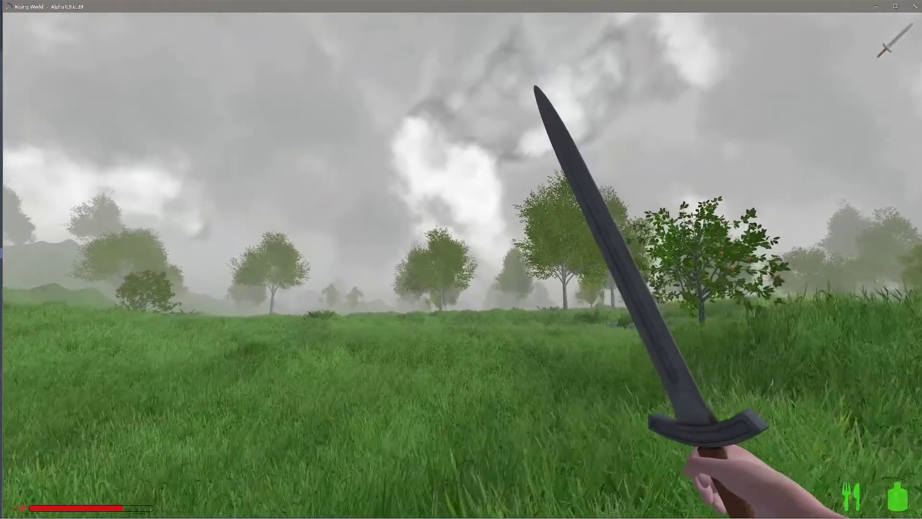
key("w")
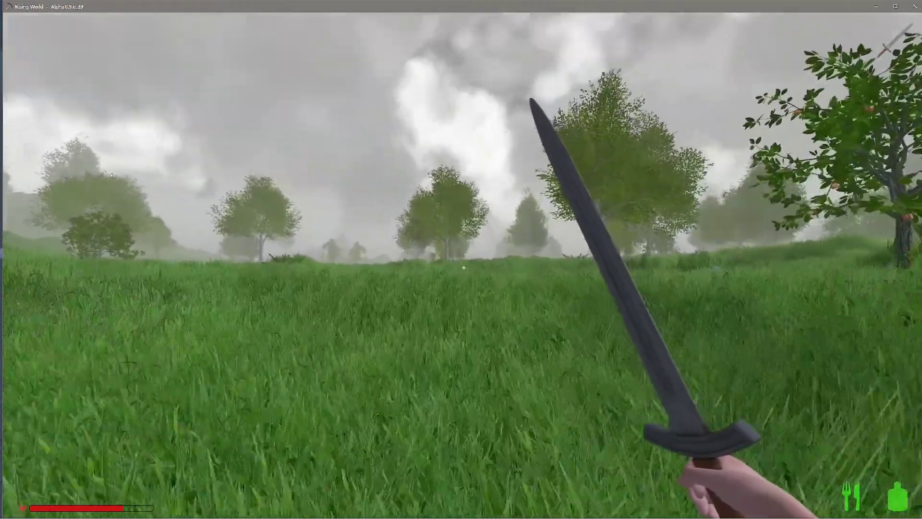
key("w")
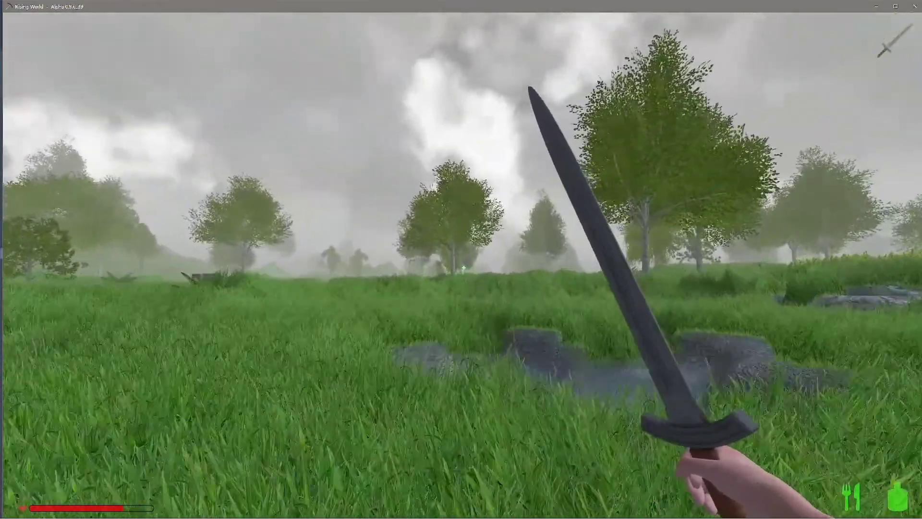
key("w")
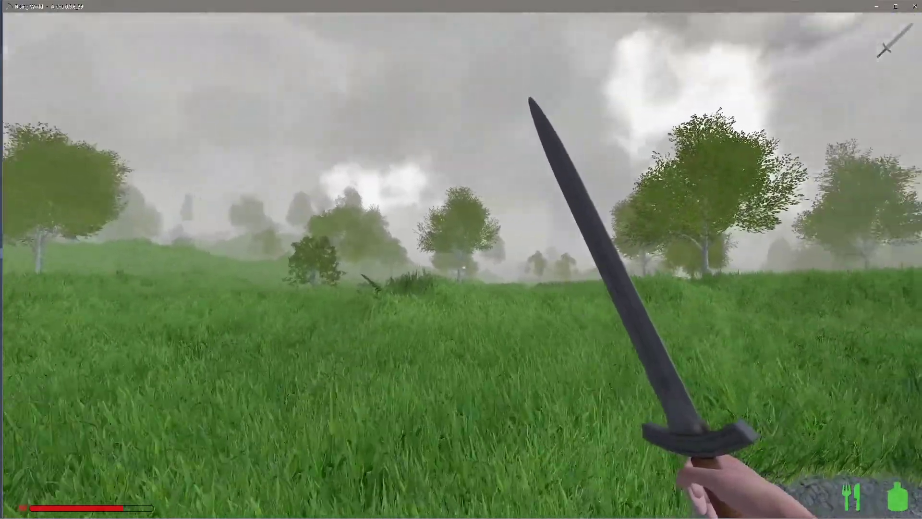
key("w")
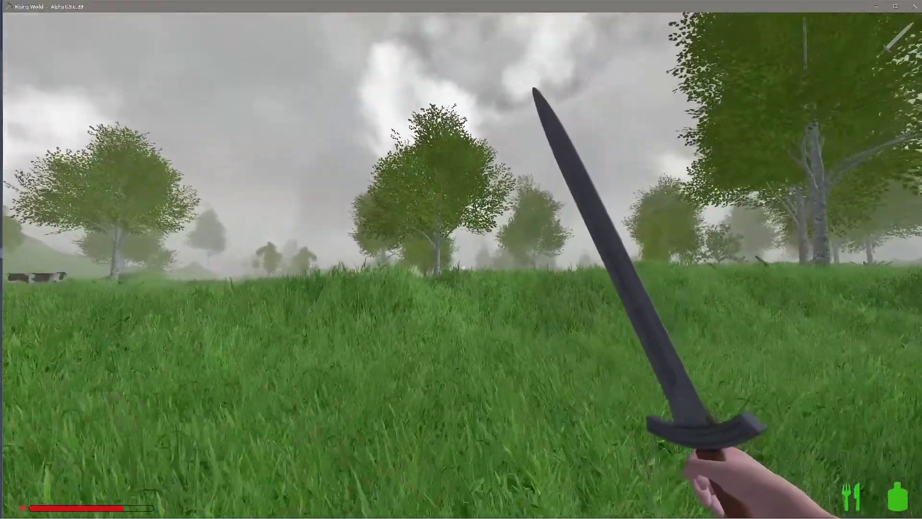
key("w")
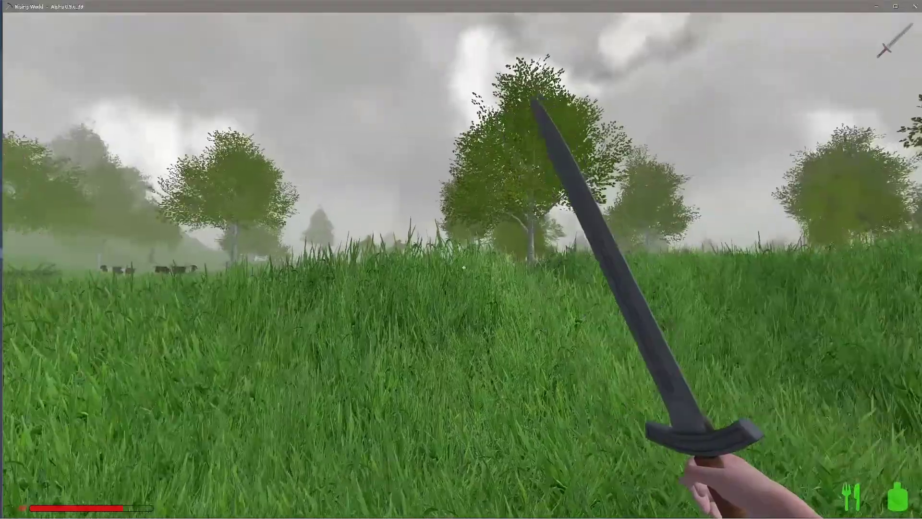
key("w")
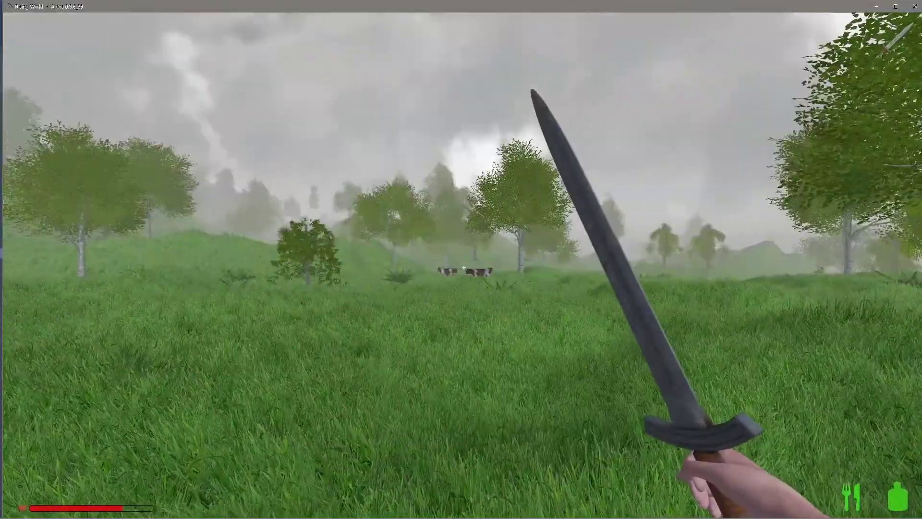
key("w")
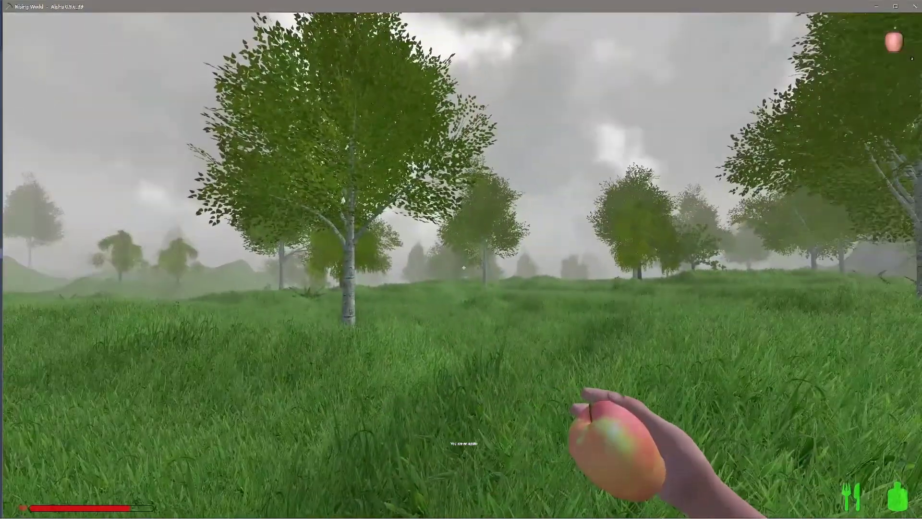
- Eat the apple, then walk forward through the trees past the birches
left_click(464, 268)
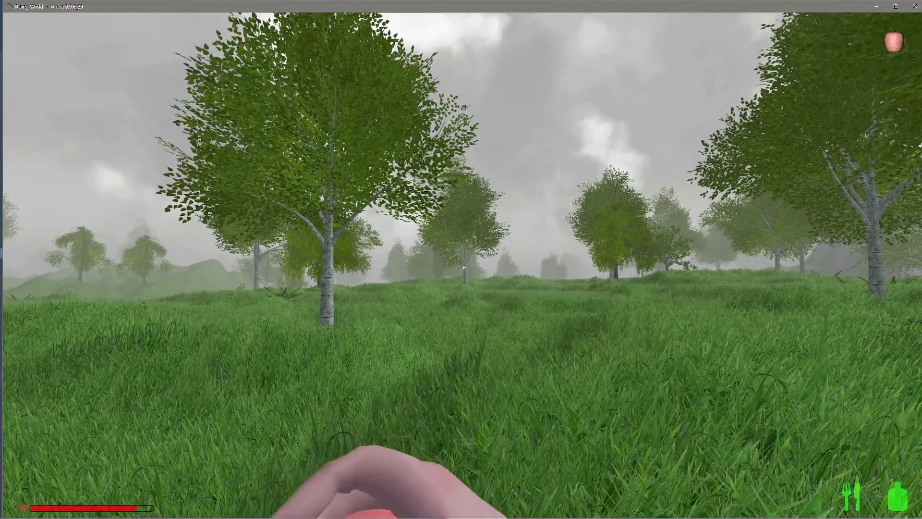
key("w")
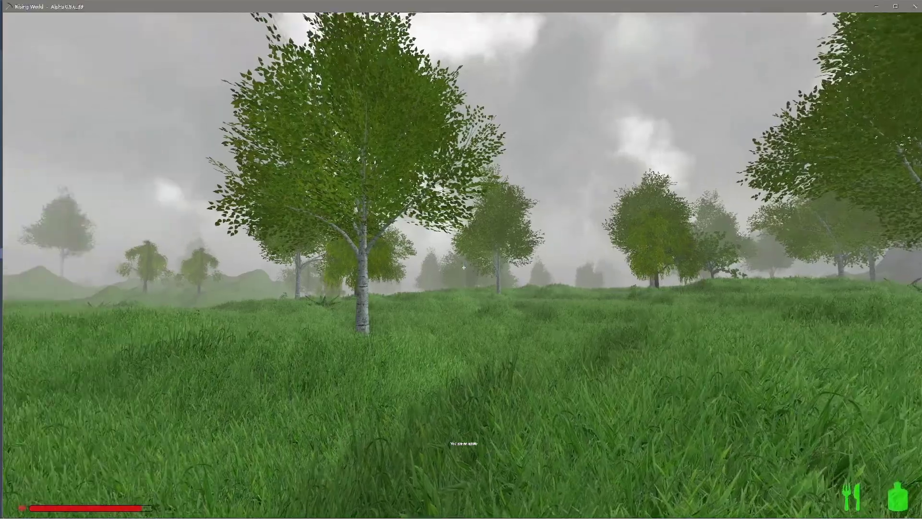
key("w")
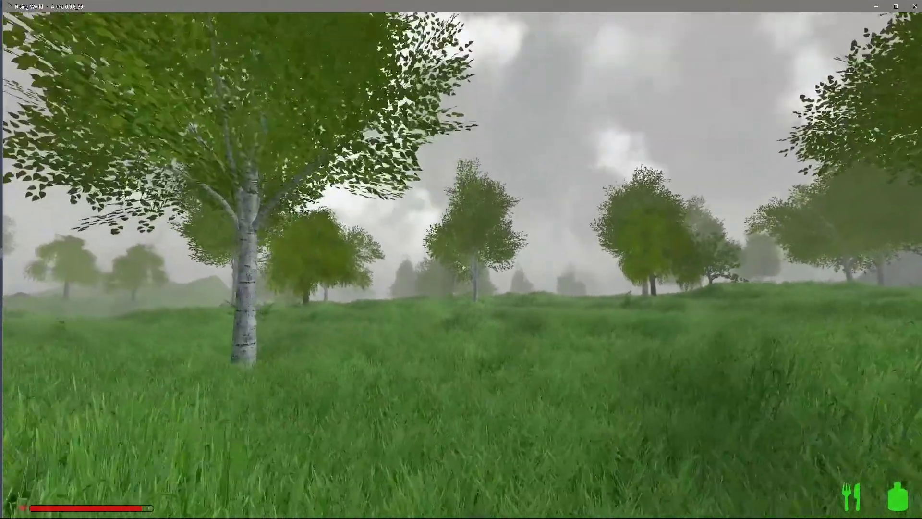
key("w")
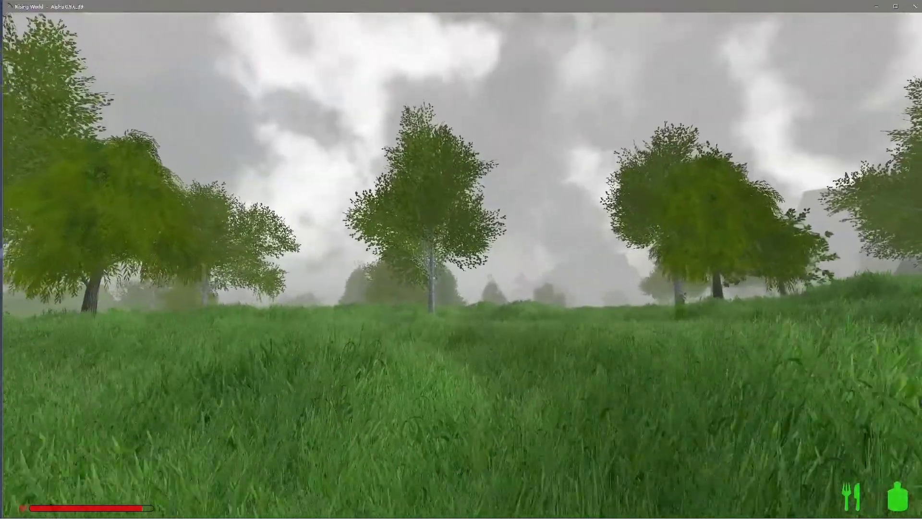
key("w")
key("w")
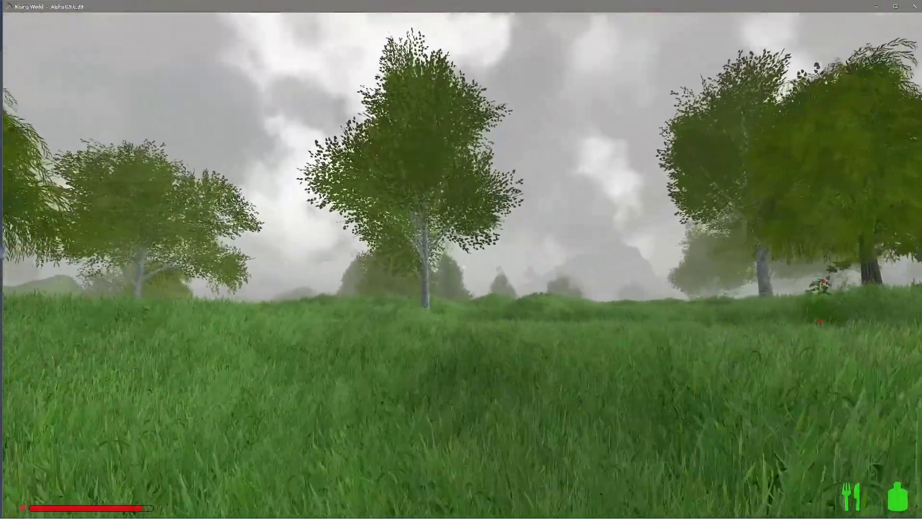
key("w")
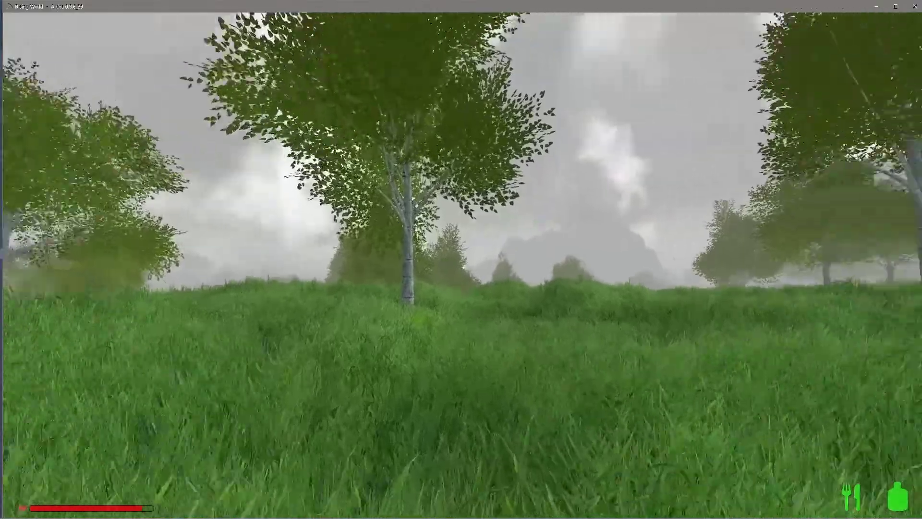
key("w")
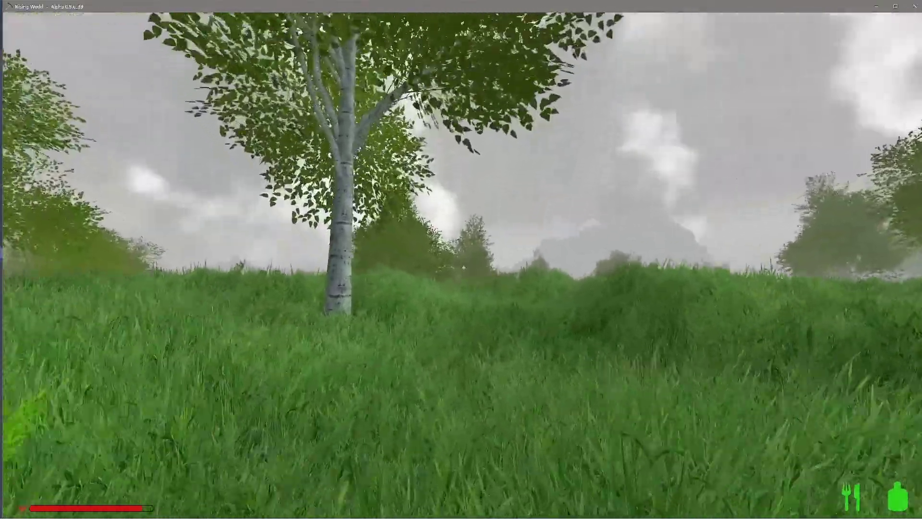
- Equip the sword from hotbar slot 1 and cross the meadow toward the flowers
key("1")
key("w")
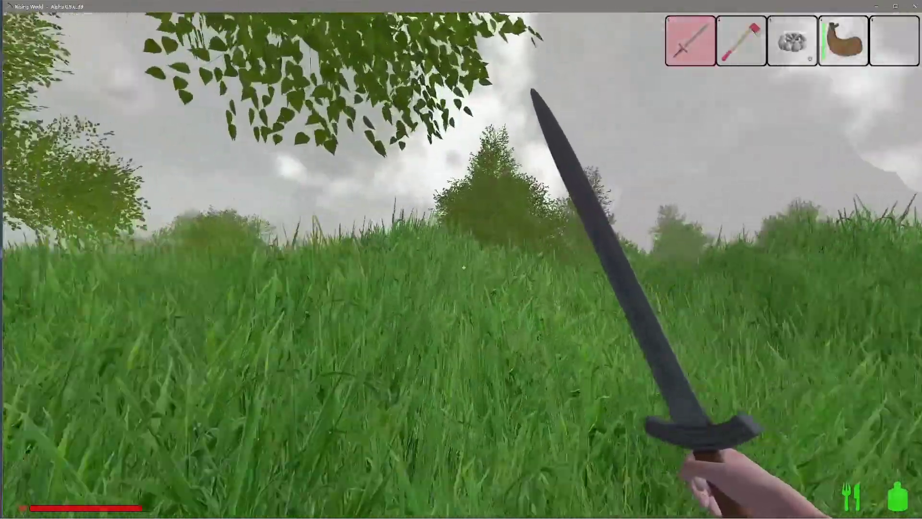
key("w")
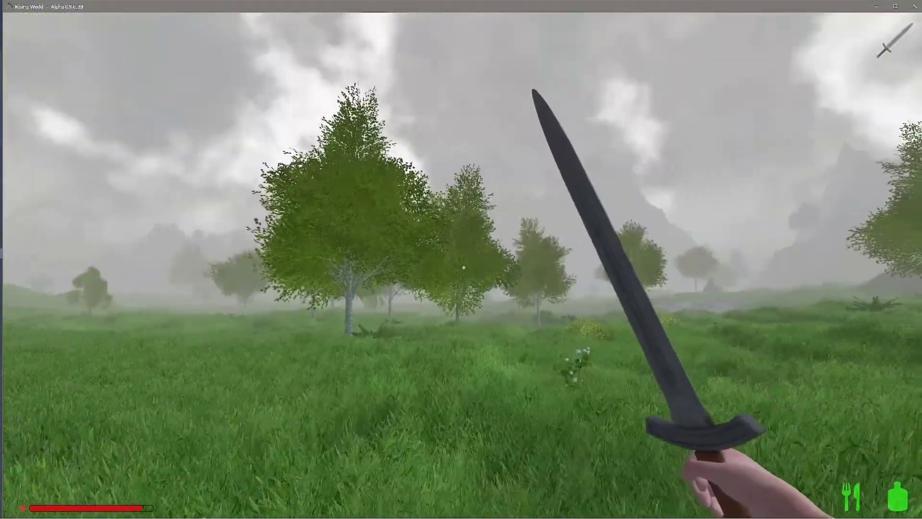
key("w")
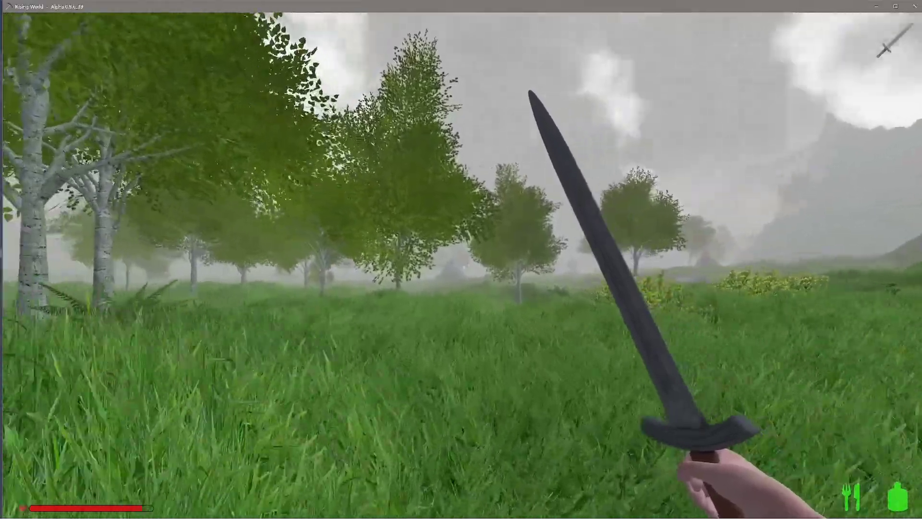
key("w")
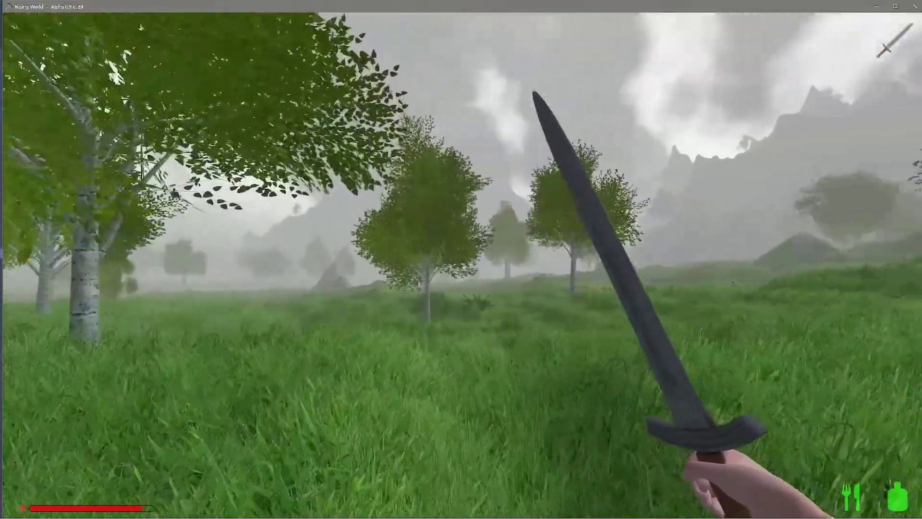
key("w")
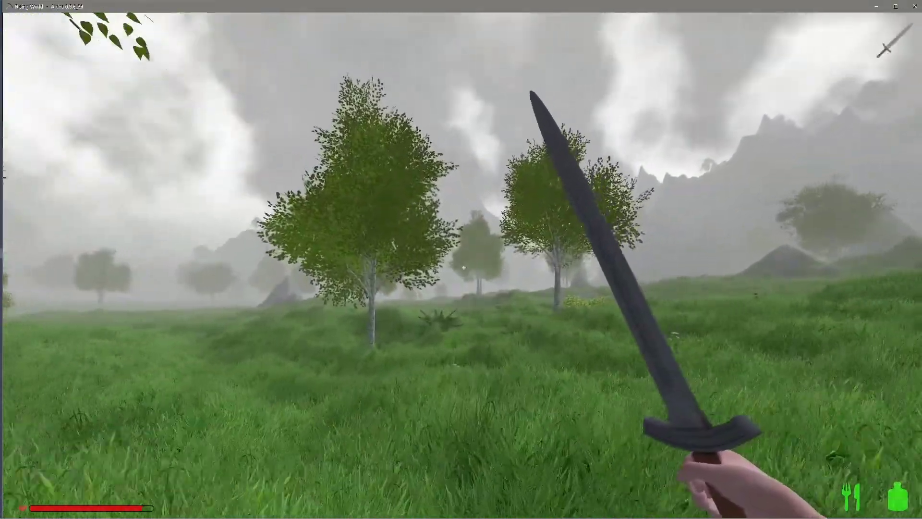
key("w")
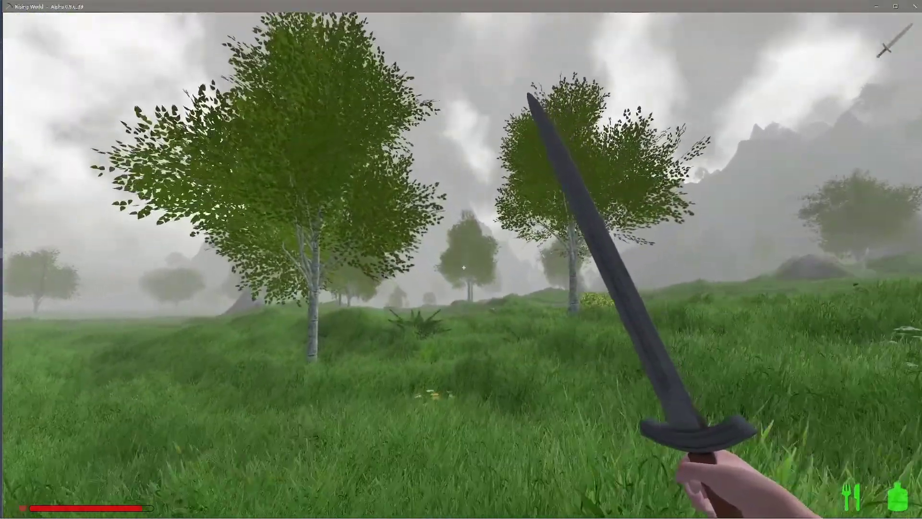
key("w")
key("w")
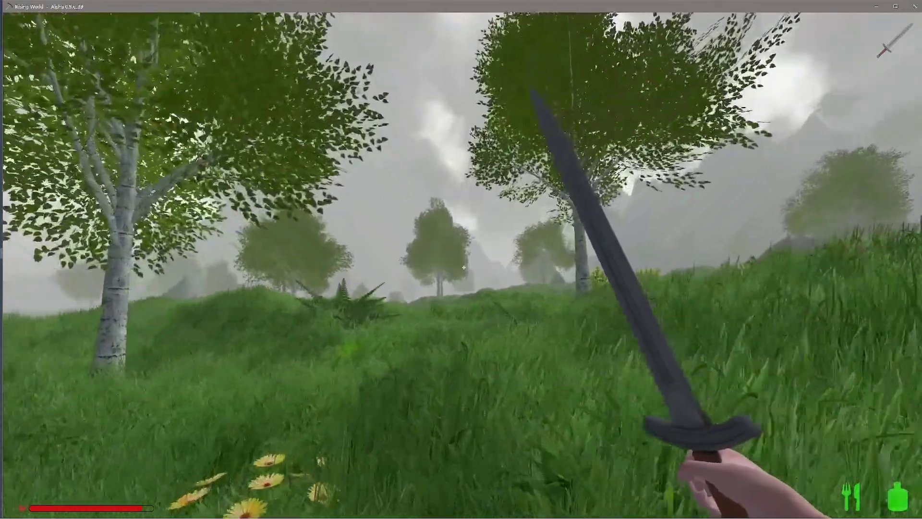
key("w")
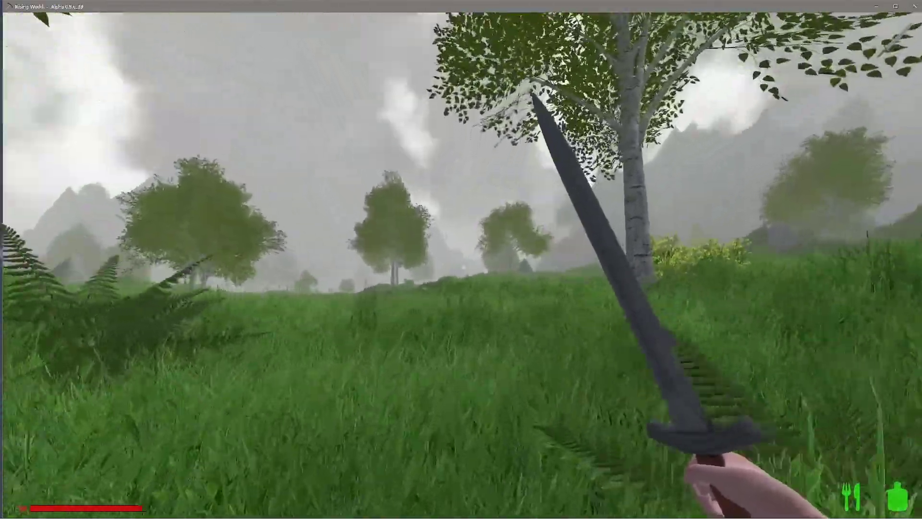
key("w")
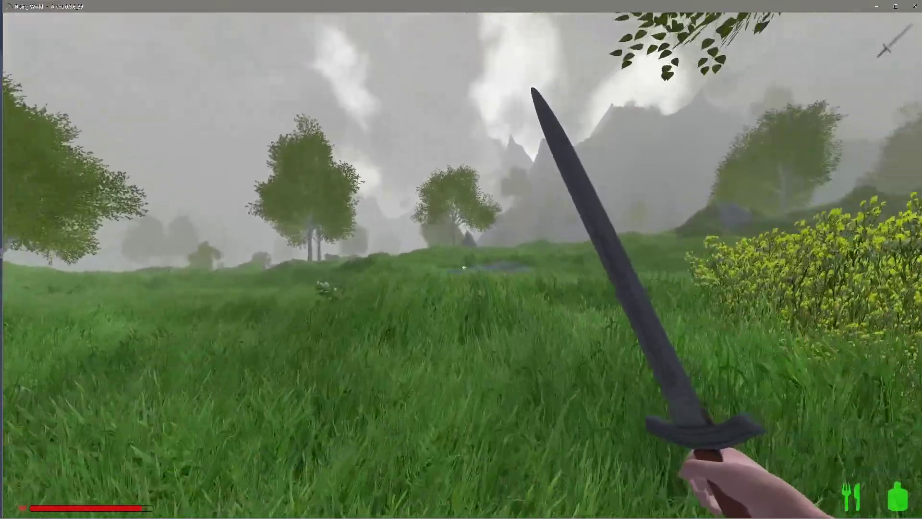
key("w")
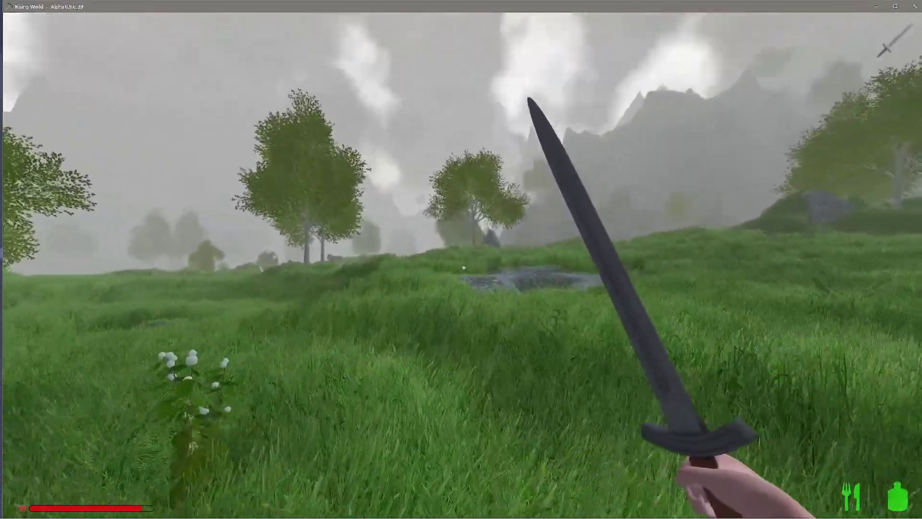
- Walk along the small pond and up the grassy slope past the sheep
key("w")
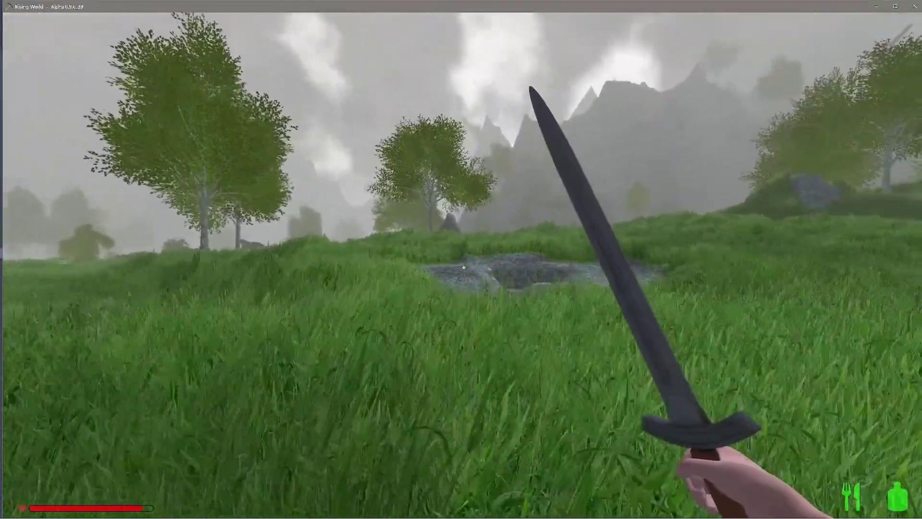
key("w")
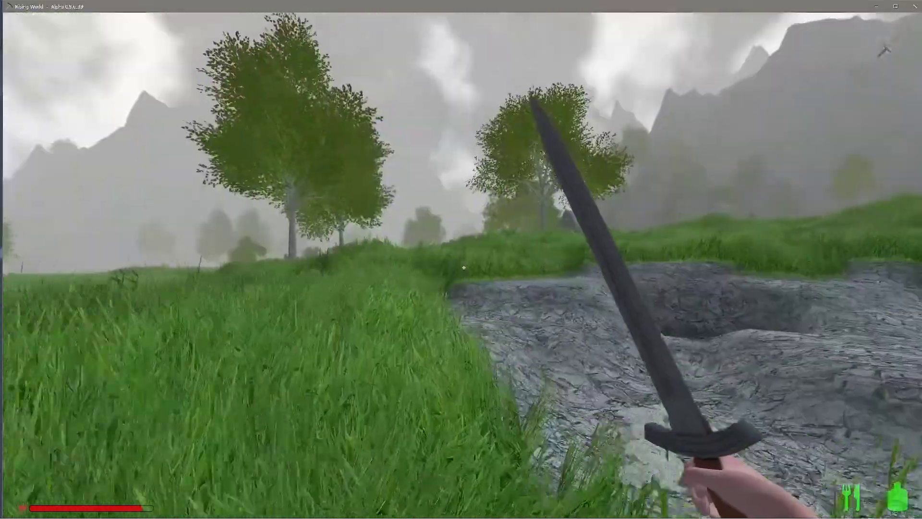
key("w")
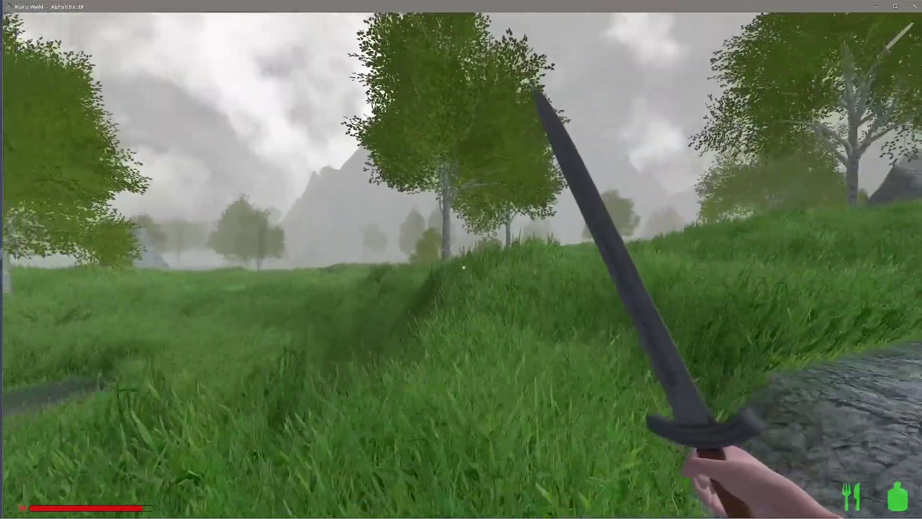
key("w")
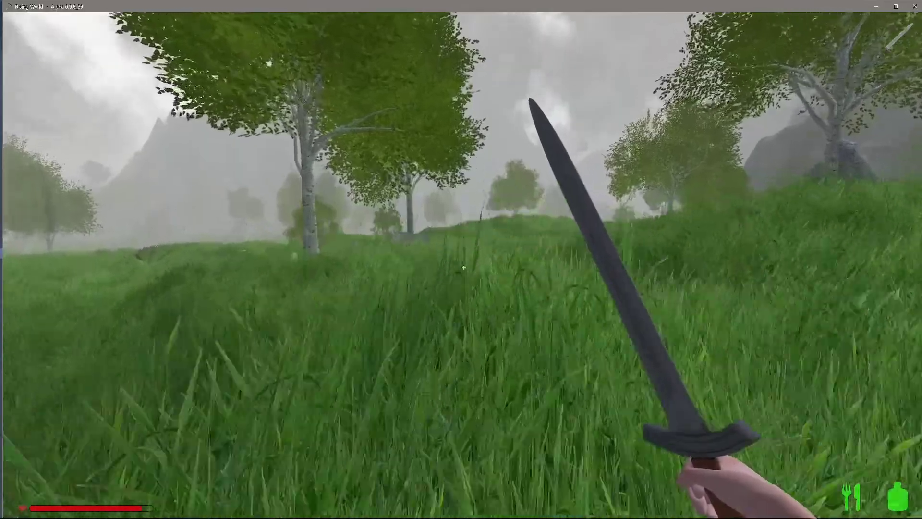
key("w")
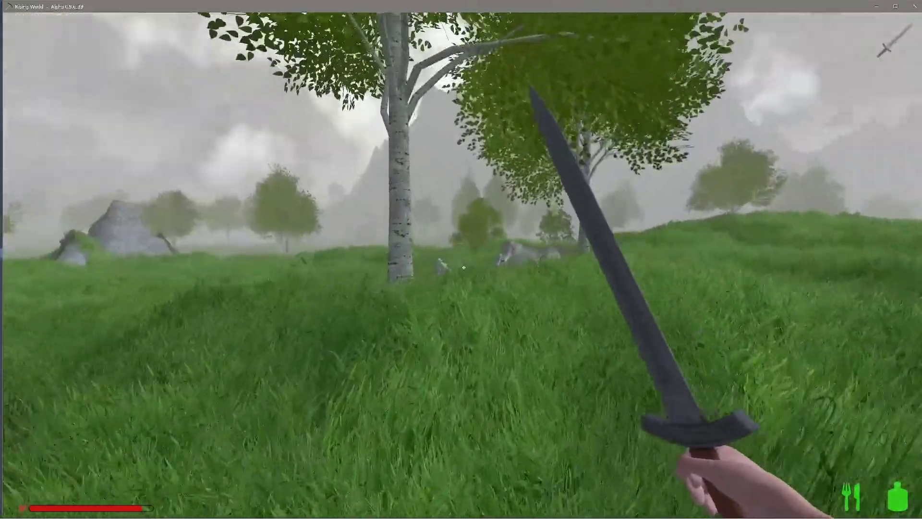
key("w")
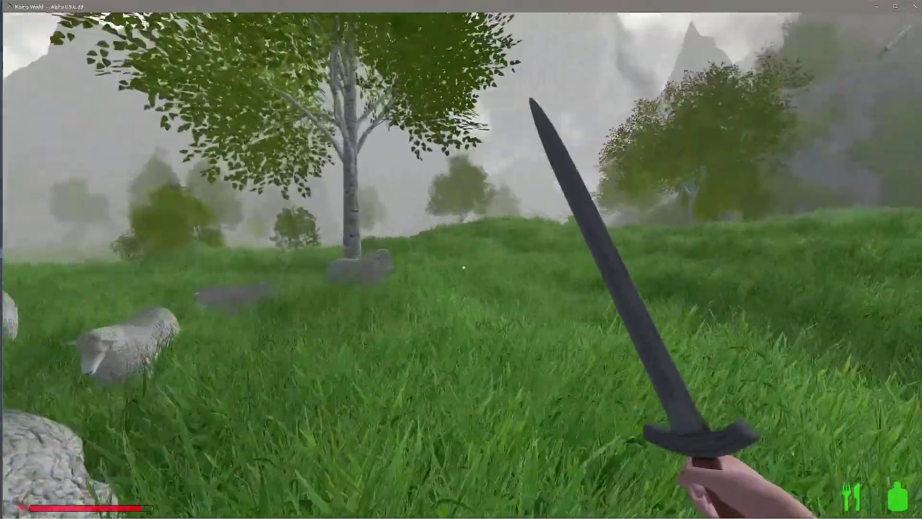
key("w")
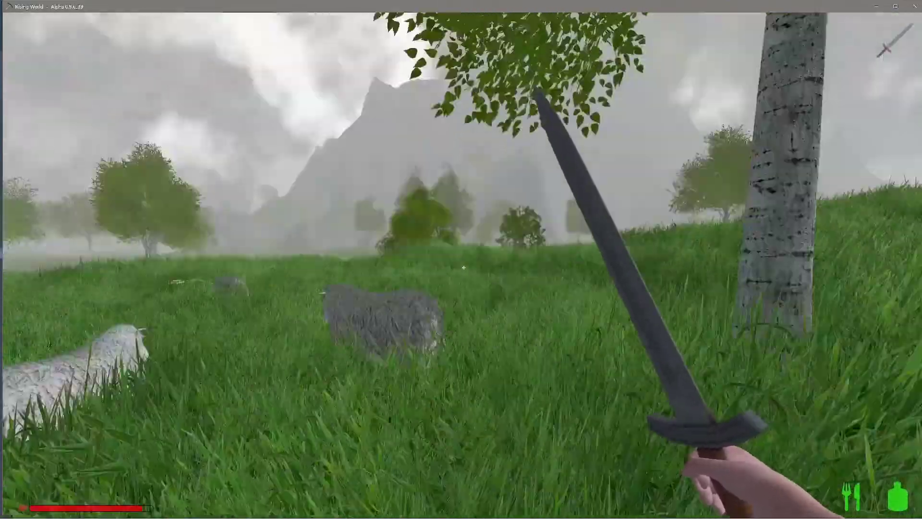
key("w")
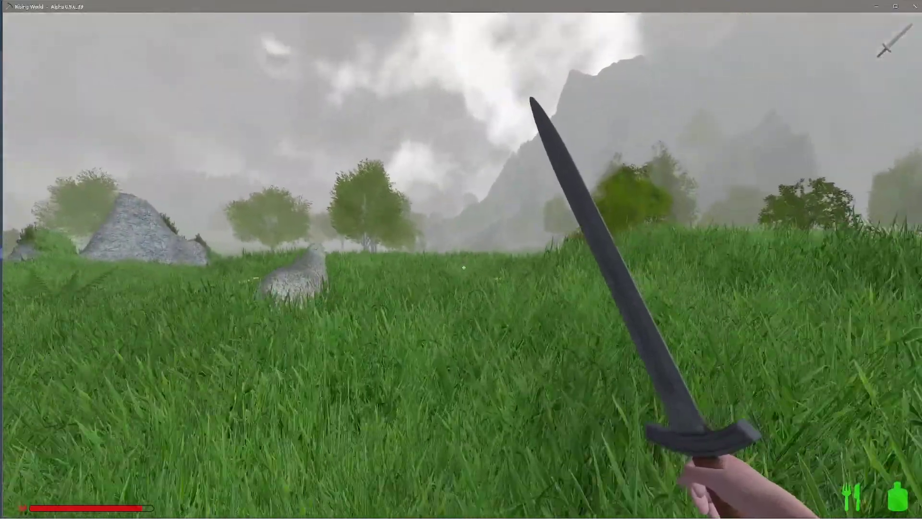
key("w")
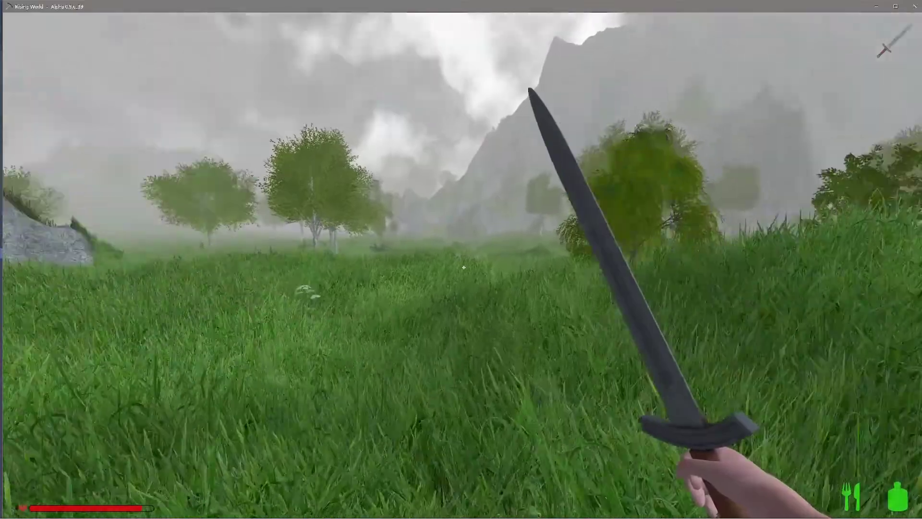
- Head toward the mountains past the willow and step onto the rock outcrop
key("w")
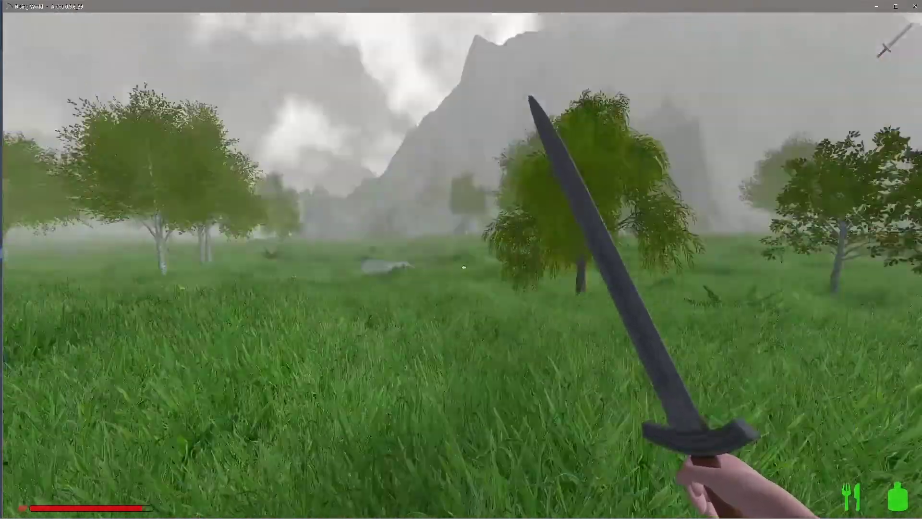
key("w")
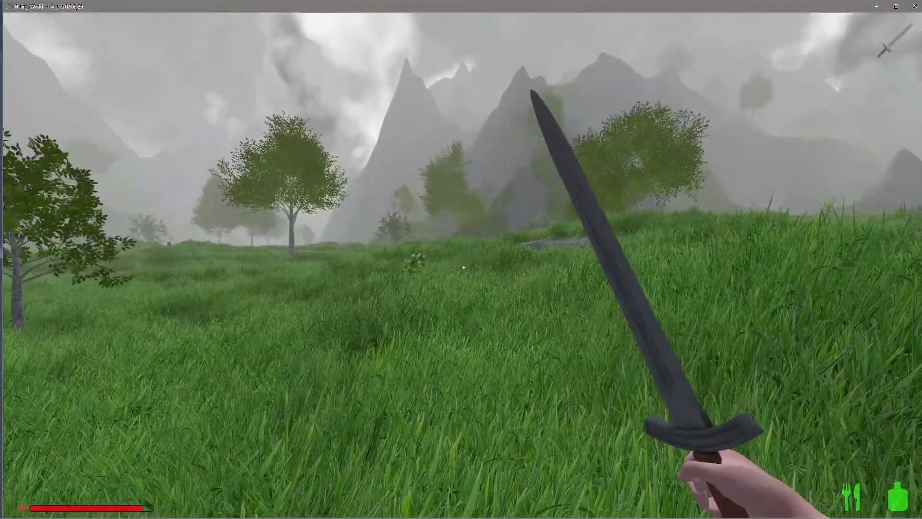
key("w")
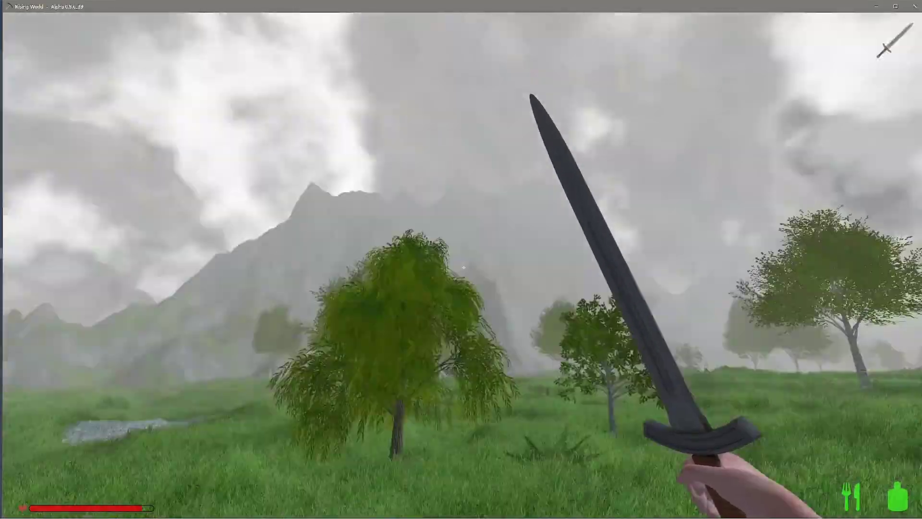
key("w")
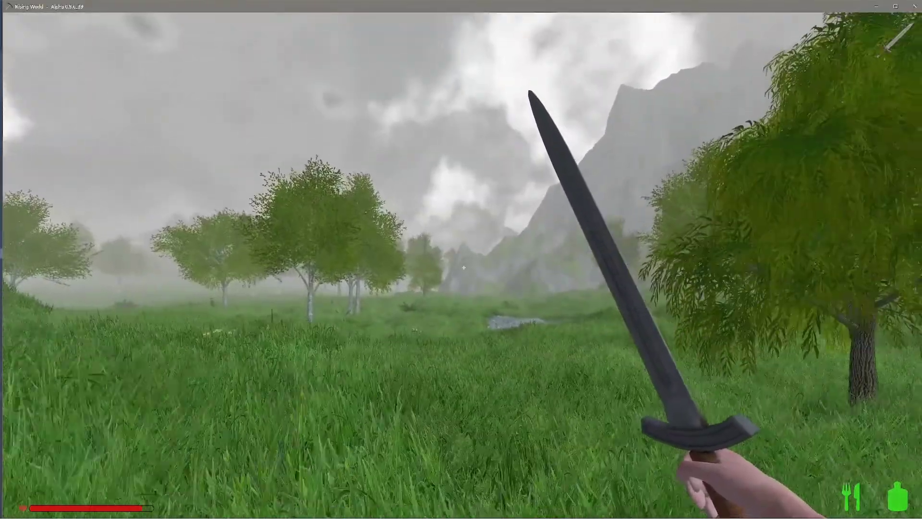
key("w")
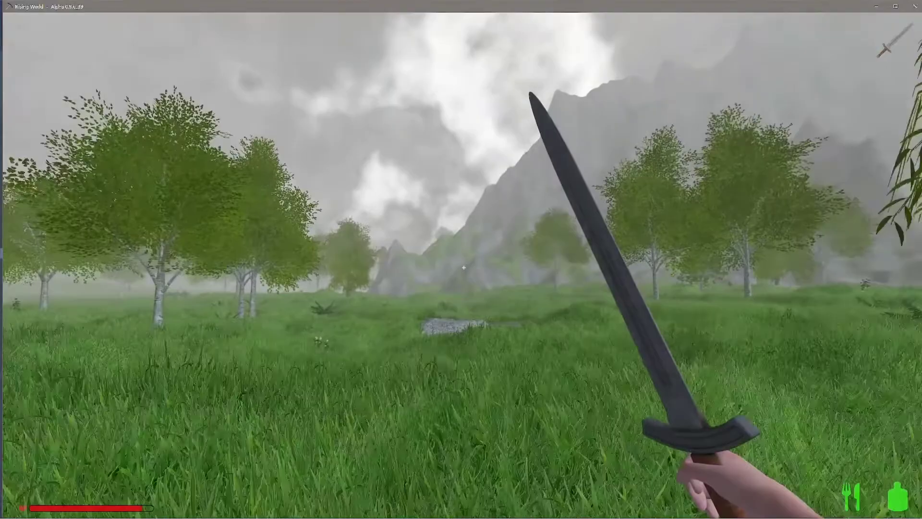
key("w")
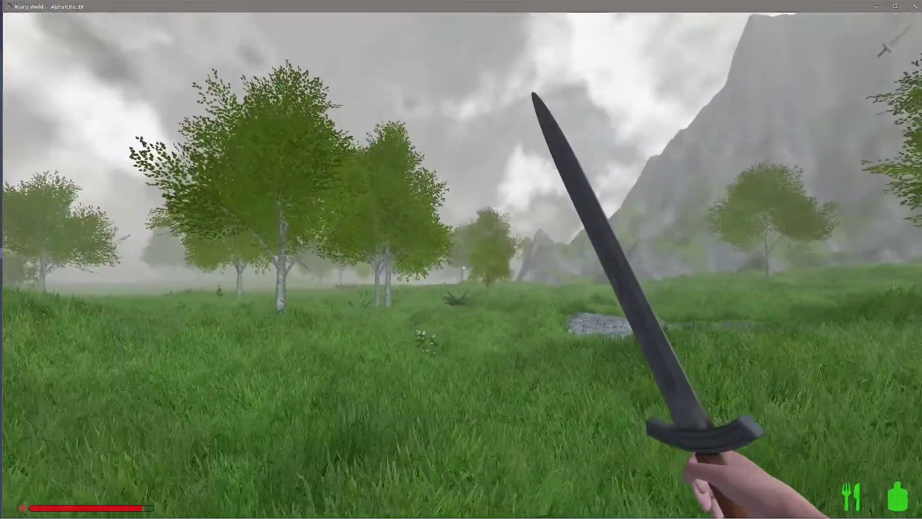
key("w")
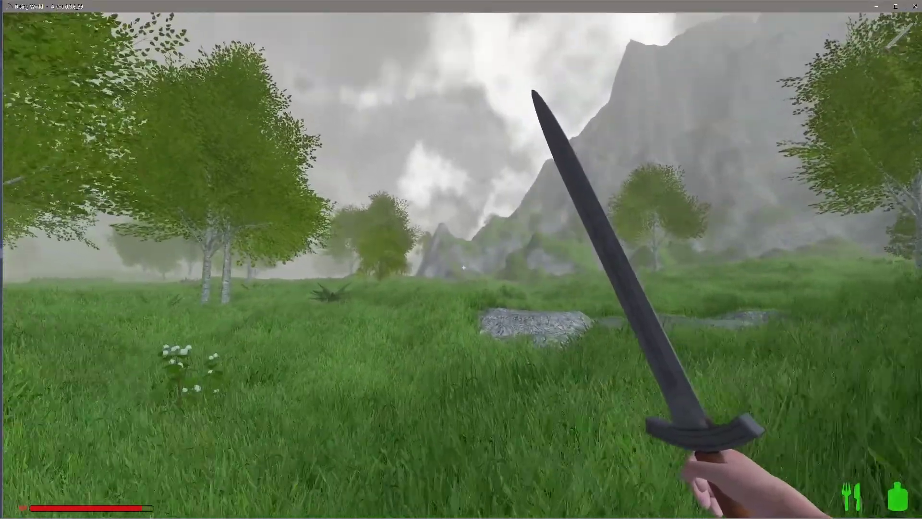
key("w")
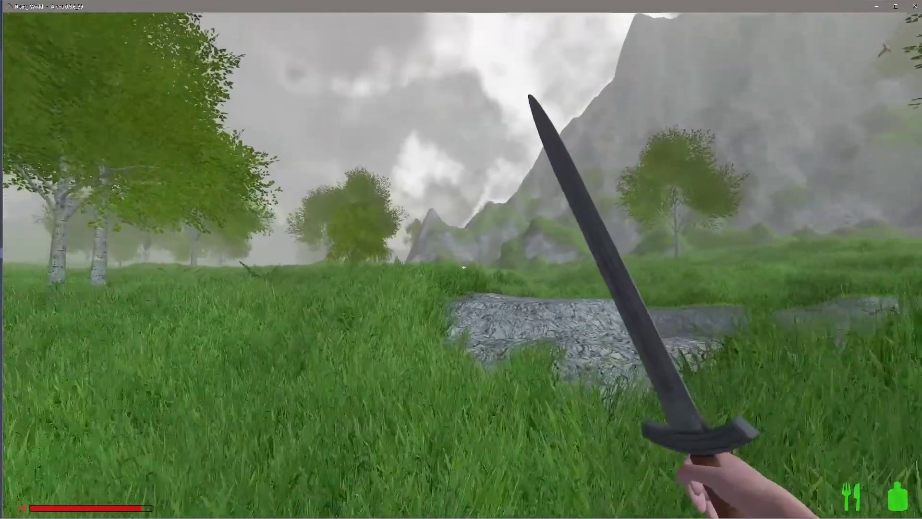
key("w")
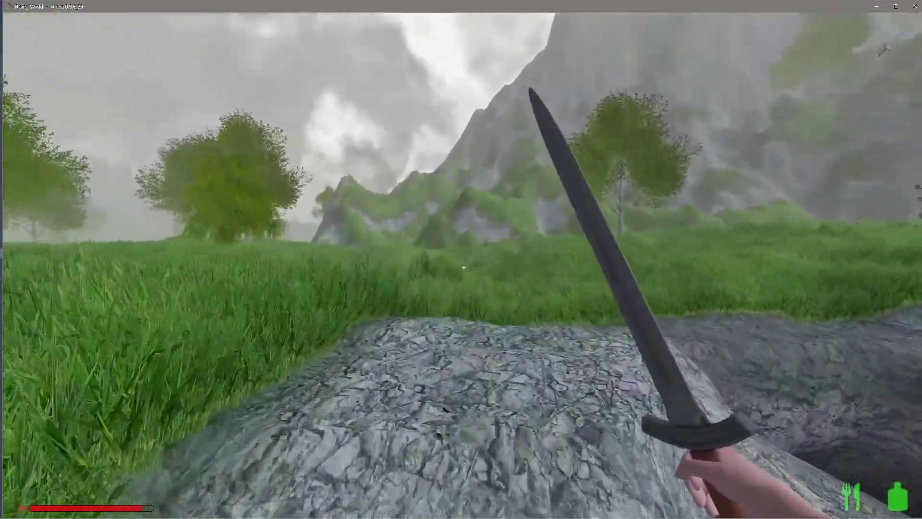
- Walk across the rock past the willow, then turn back into the misty meadow
key("w")
key("w")
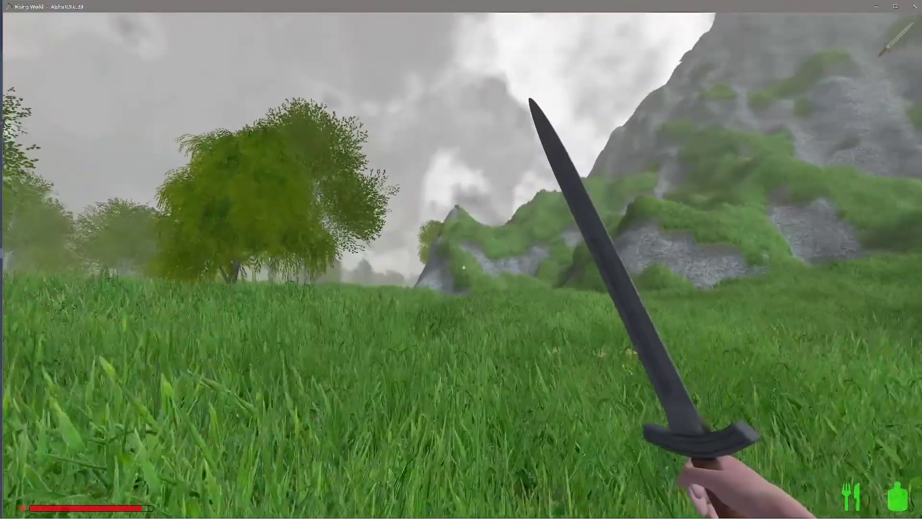
key("w")
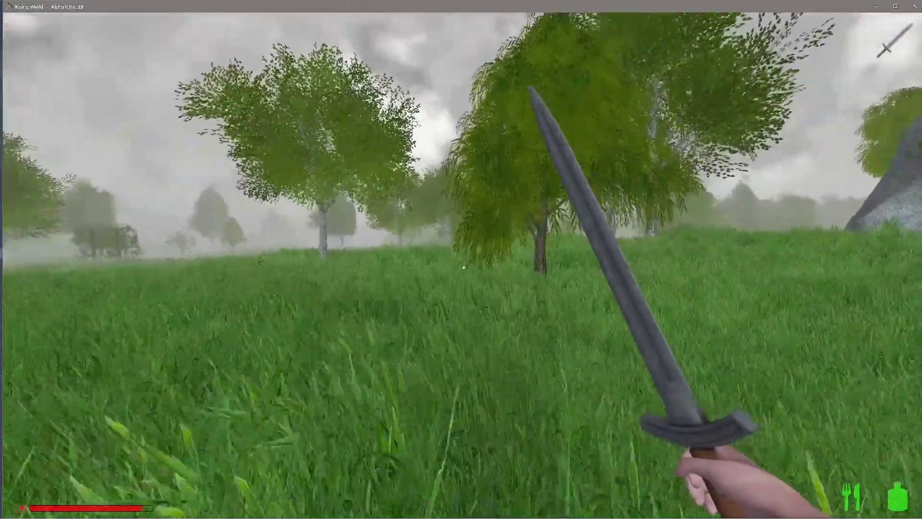
key("w")
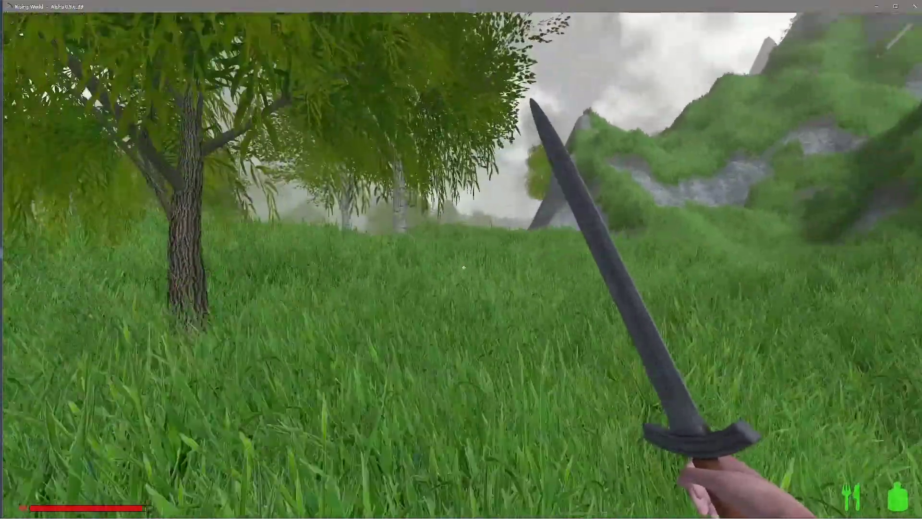
key("w")
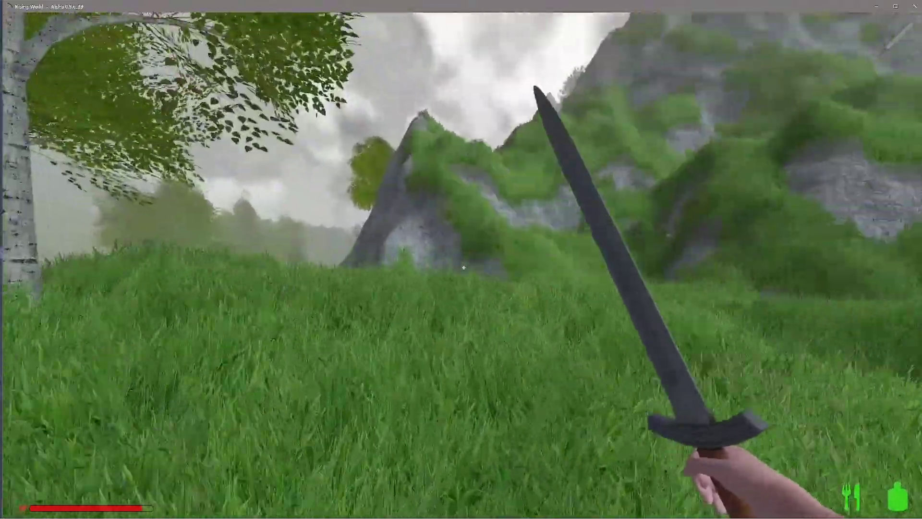
key("w")
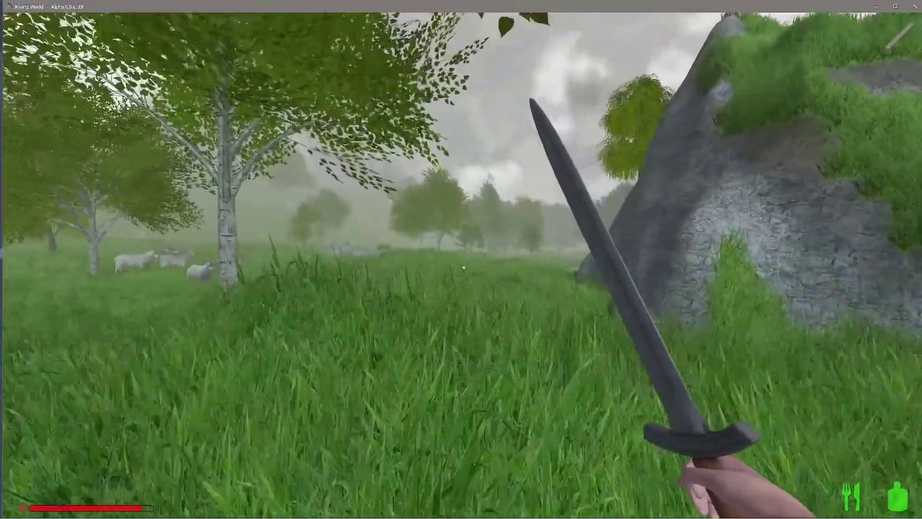
key("w")
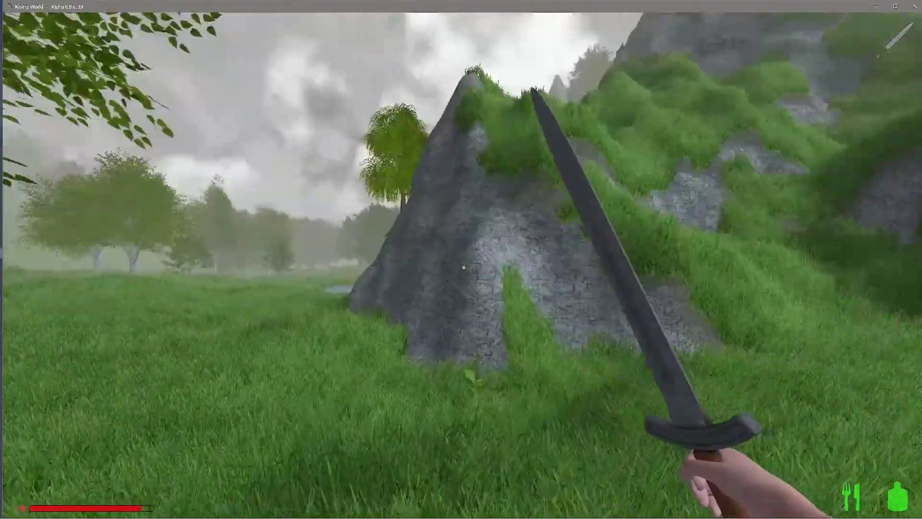
key("w")
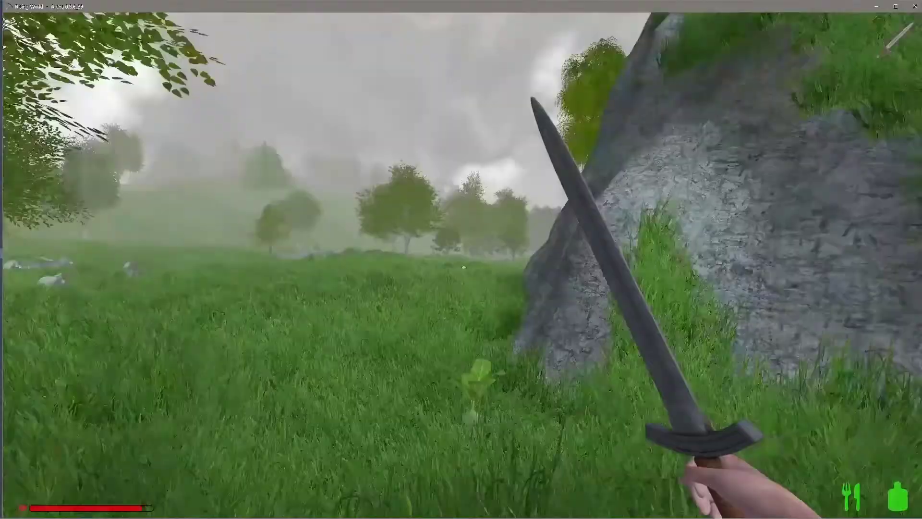
key("w")
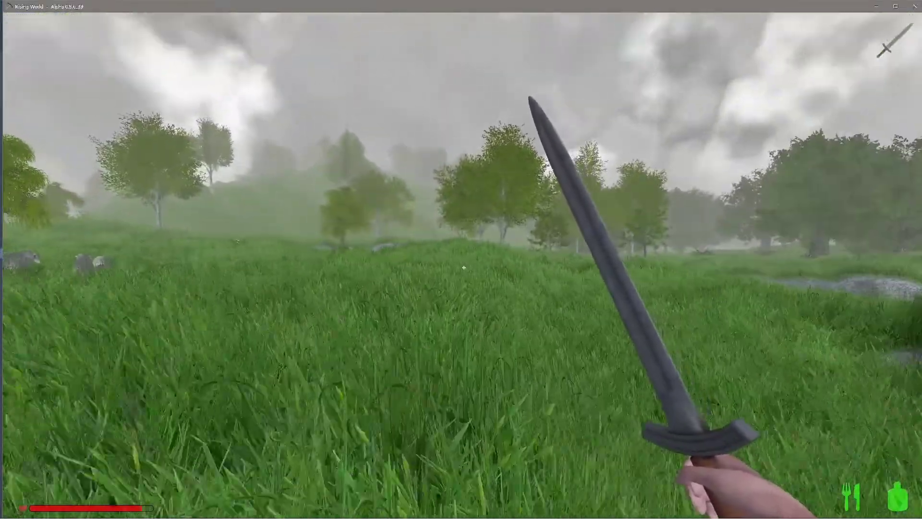
- Cross the meadow to the rocky hill and step onto the rocky stream bed
key("w")
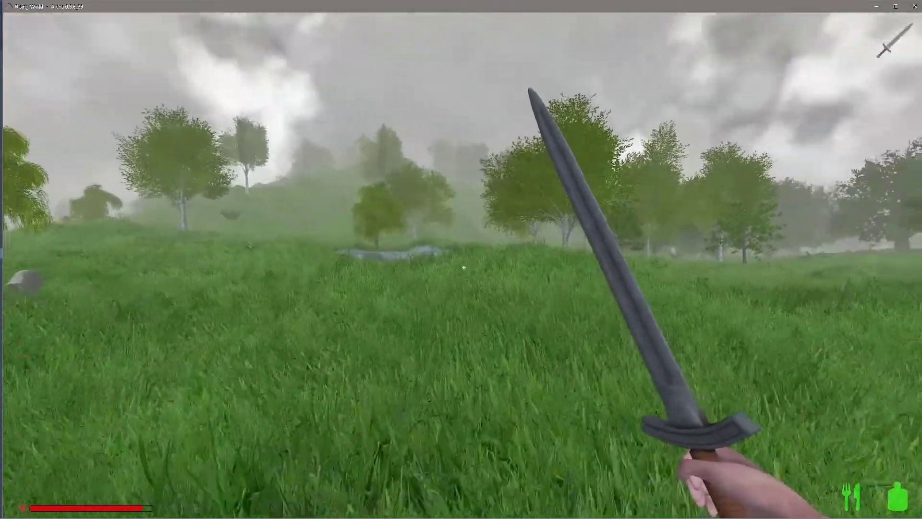
key("w")
key("w")
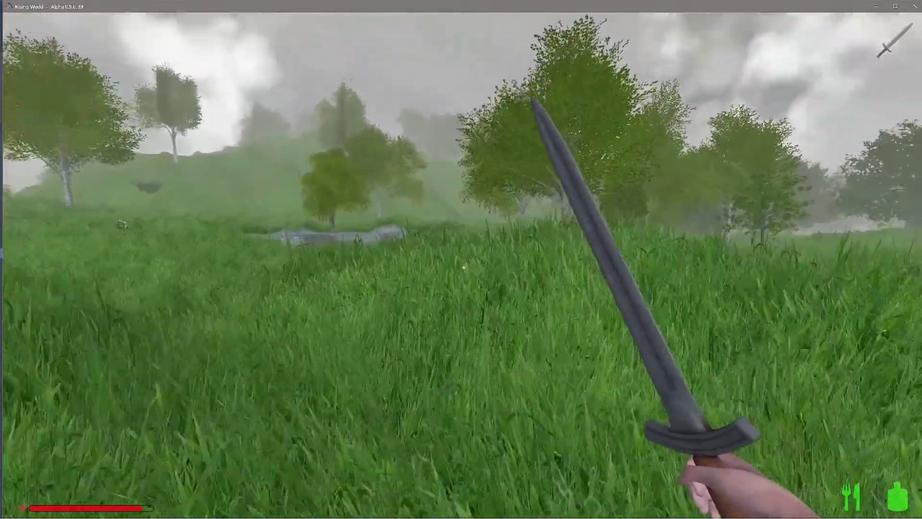
key("w")
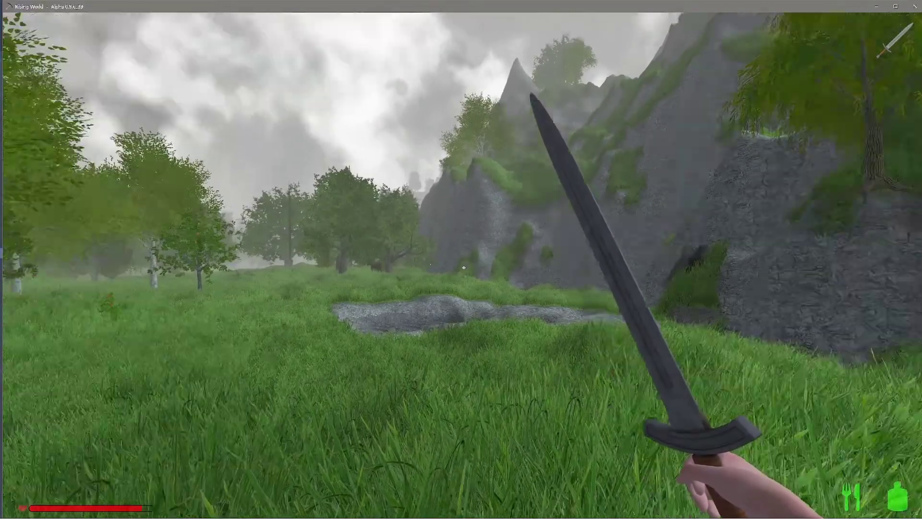
key("w")
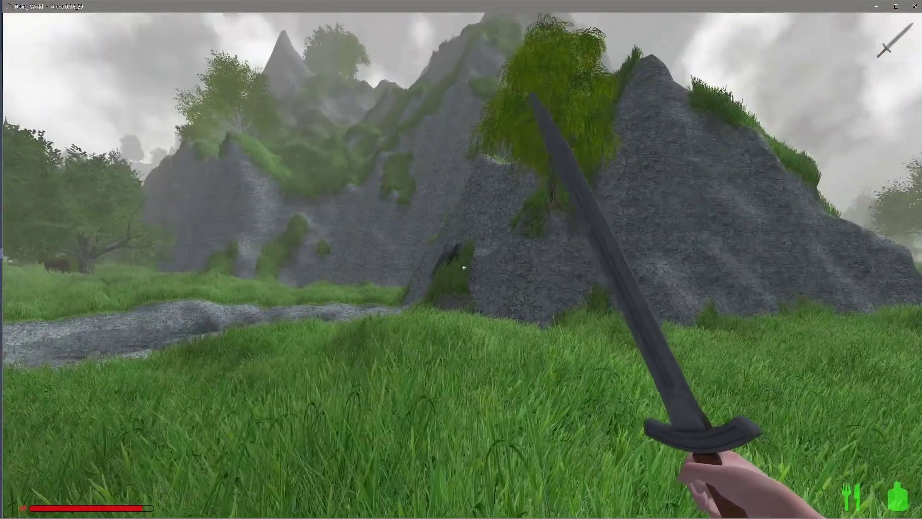
key("w")
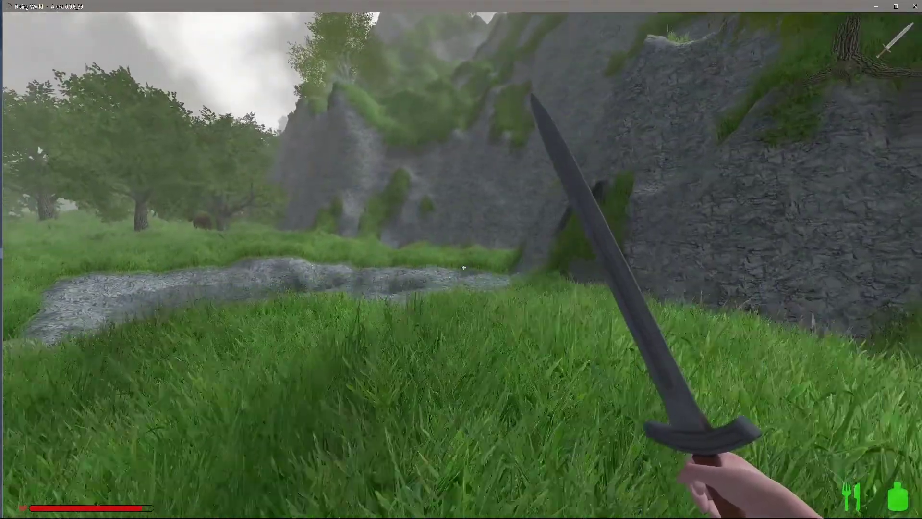
key("w")
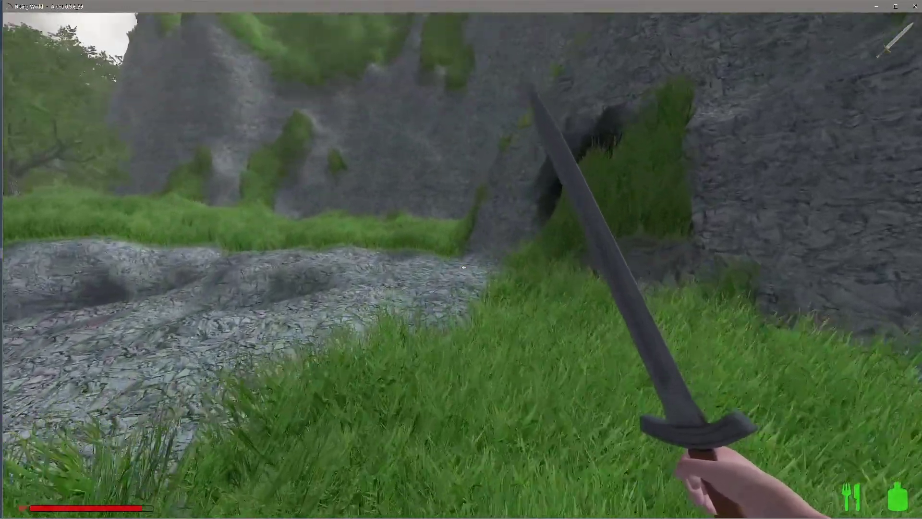
key("w")
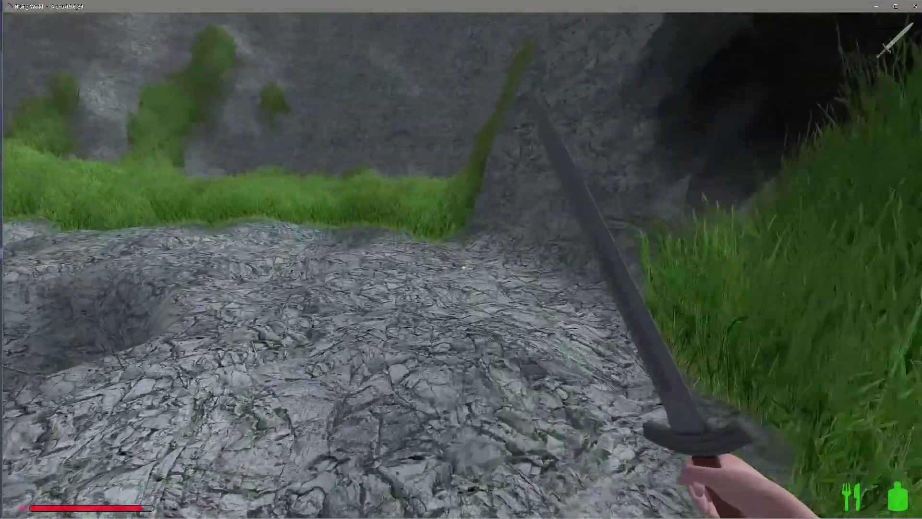
key("w")
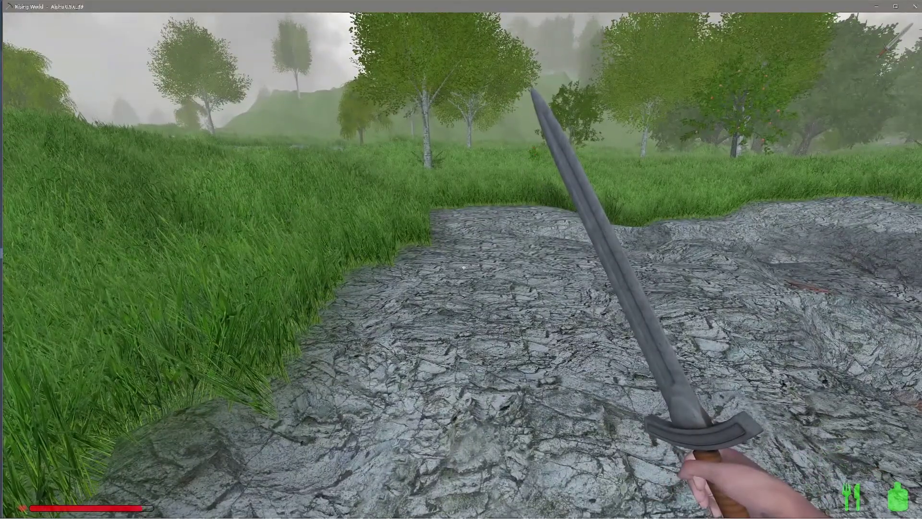
- Check the inventory, then take the campfire from hotbar slot 4 and aim at the rock
key("Tab")
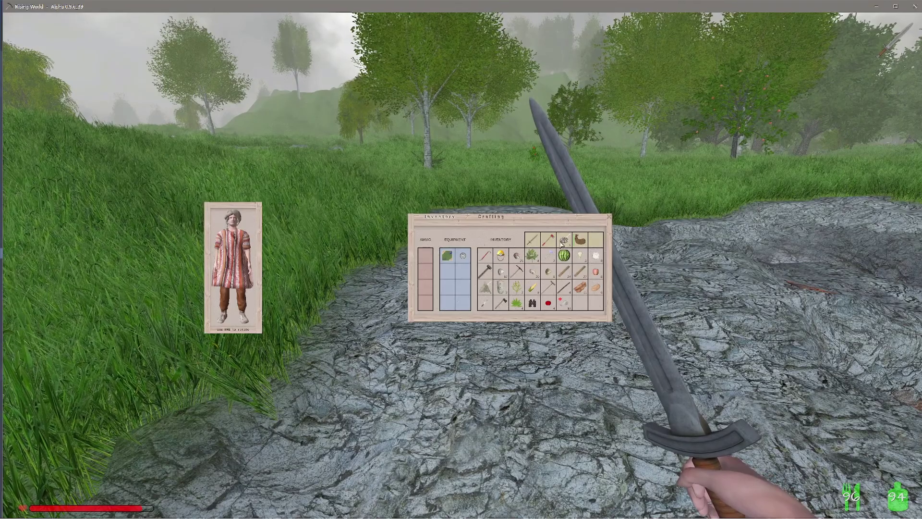
key("Tab")
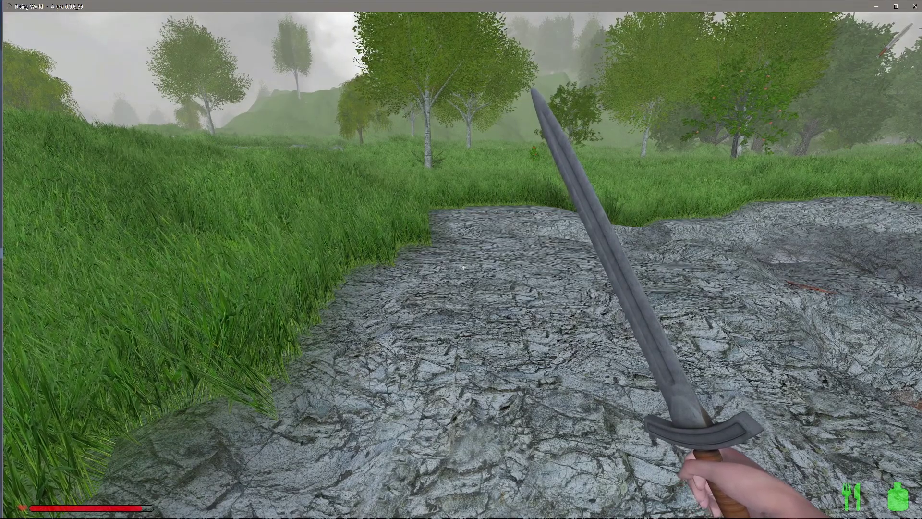
key("4")
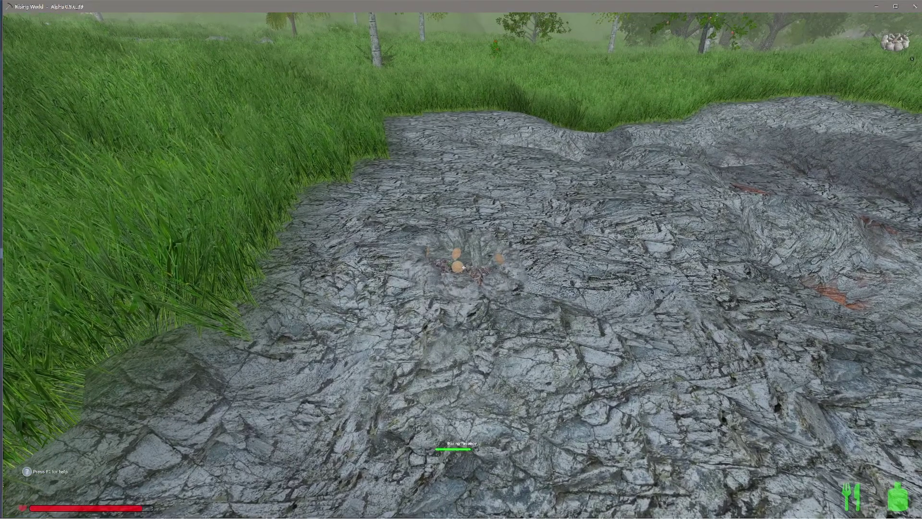
- Place the campfire on the rocky ground and pick the fern lean-to from the inventory
key("w")
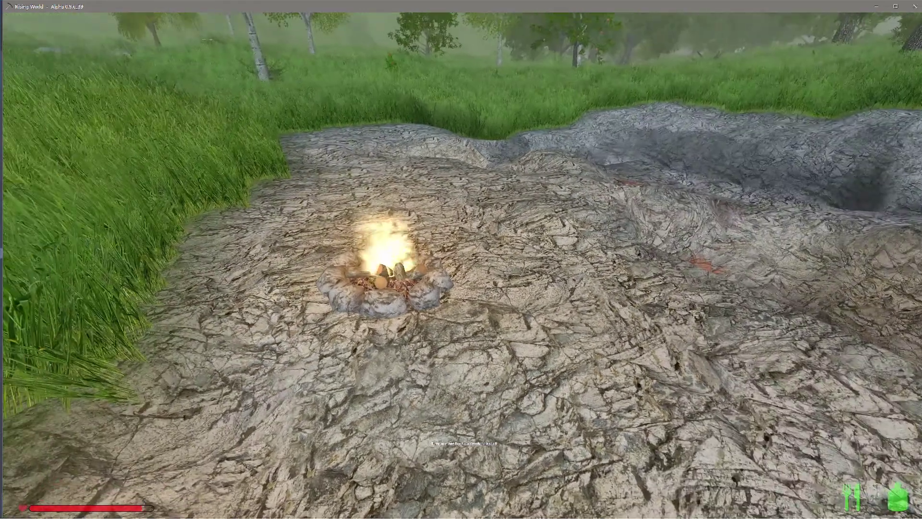
key("Tab")
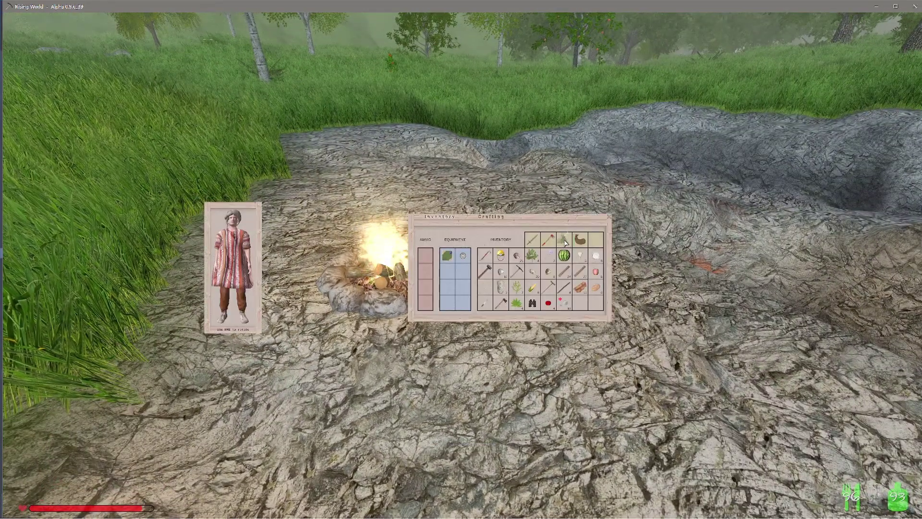
key("Tab")
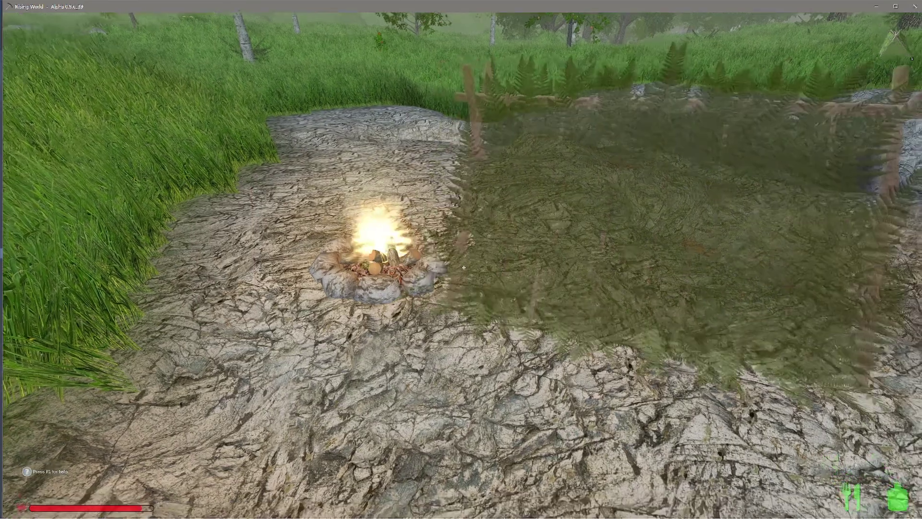
key("w")
- Position the lean-to preview to the right of the campfire, slightly set back
key("w")
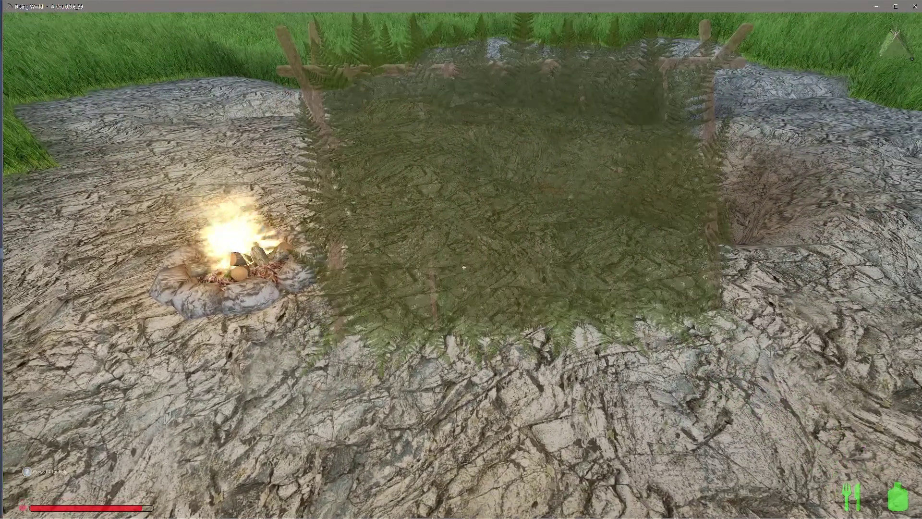
key("w")
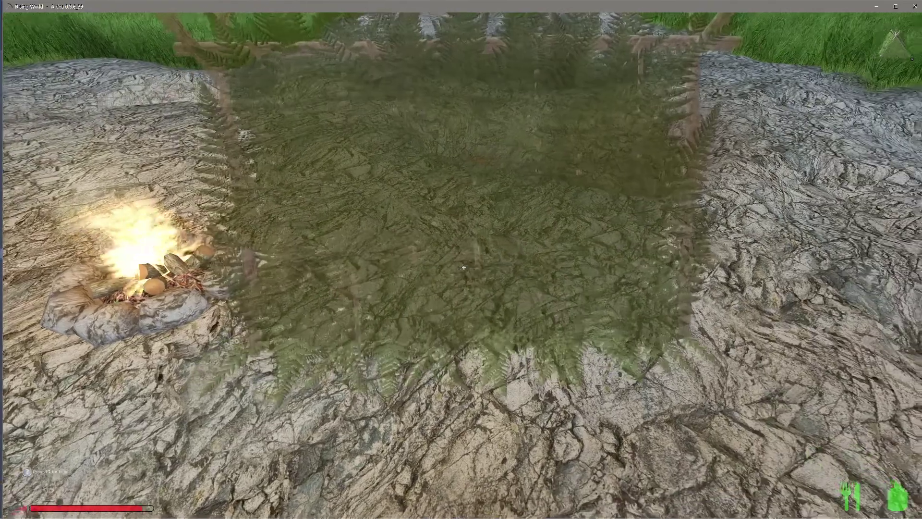
key("w")
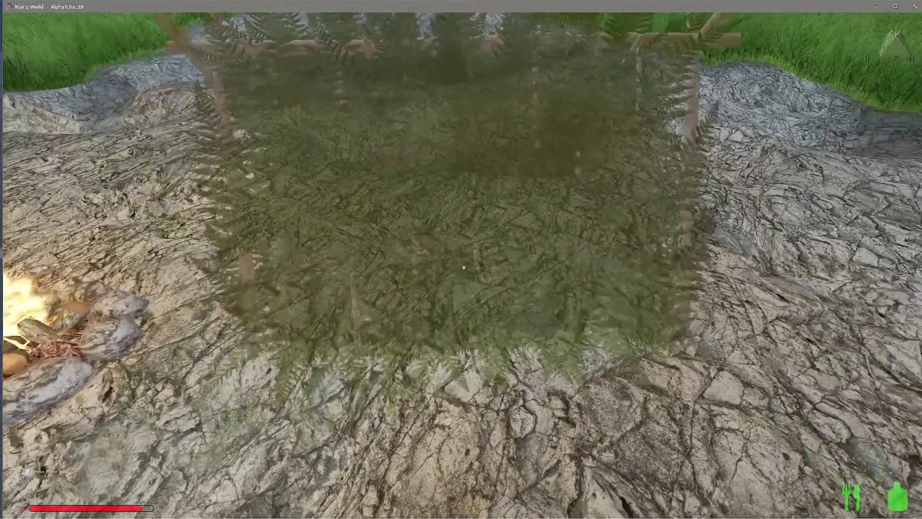
key("space")
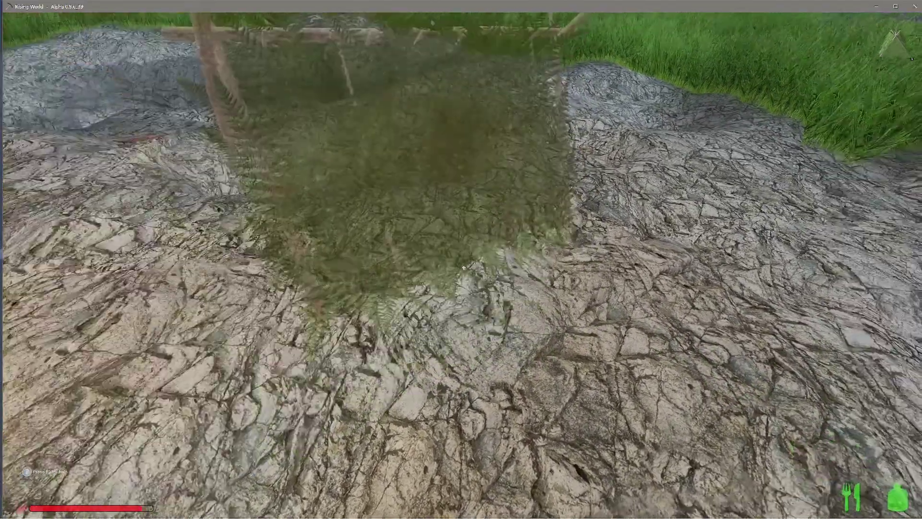
key("space")
key("s")
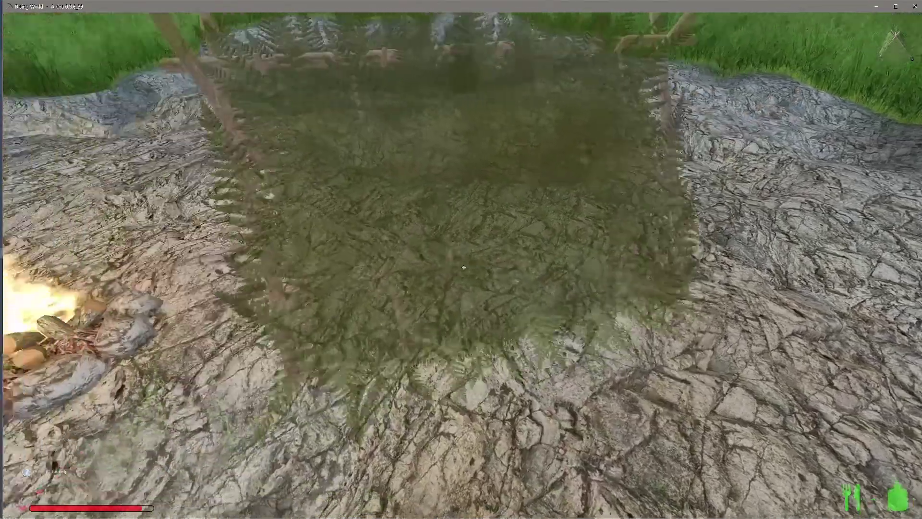
key("d")
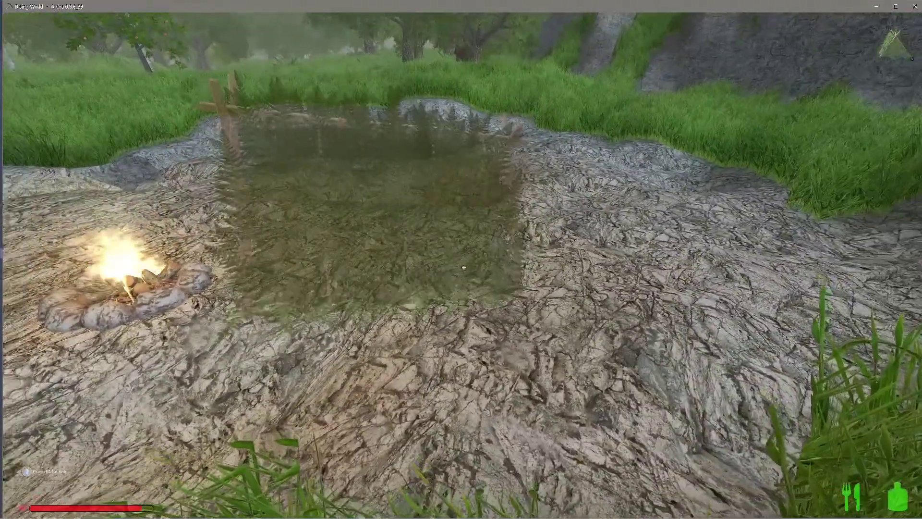
key("w")
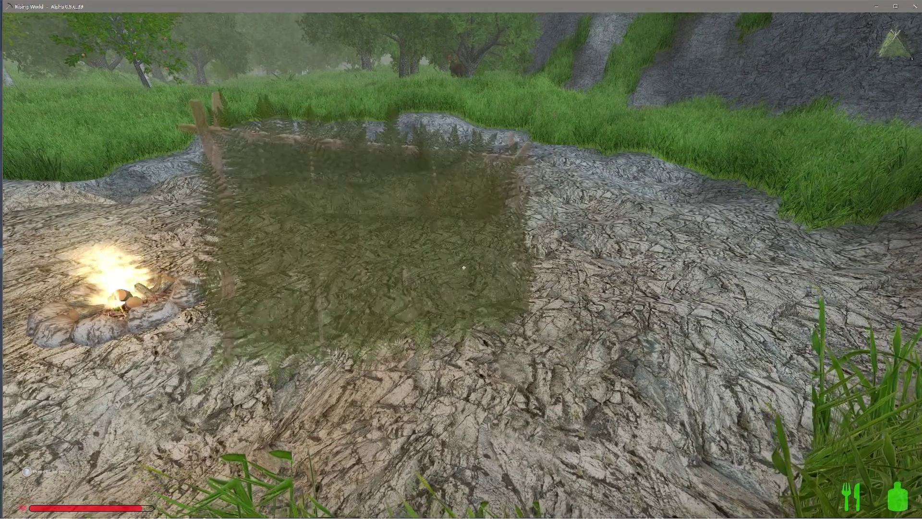
key("s")
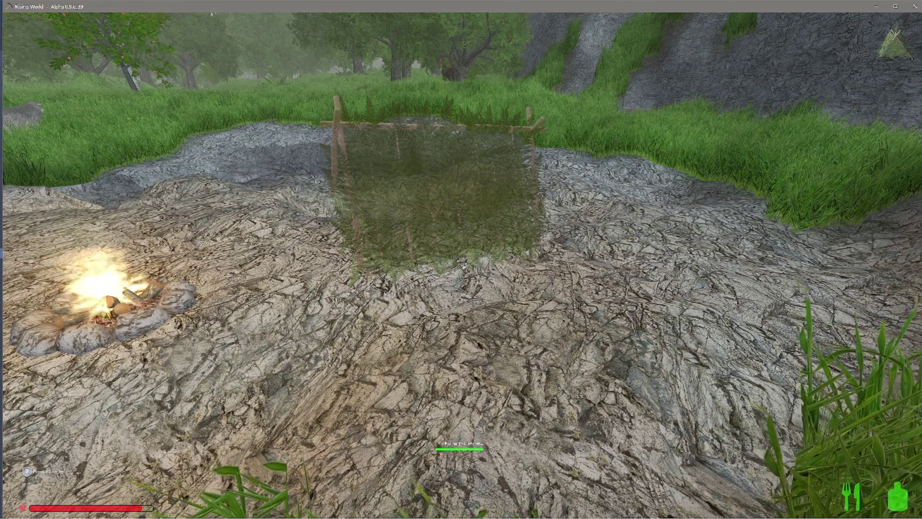
- Step back onto the nearby rock, check the inventory, and face the rock wall
key("s")
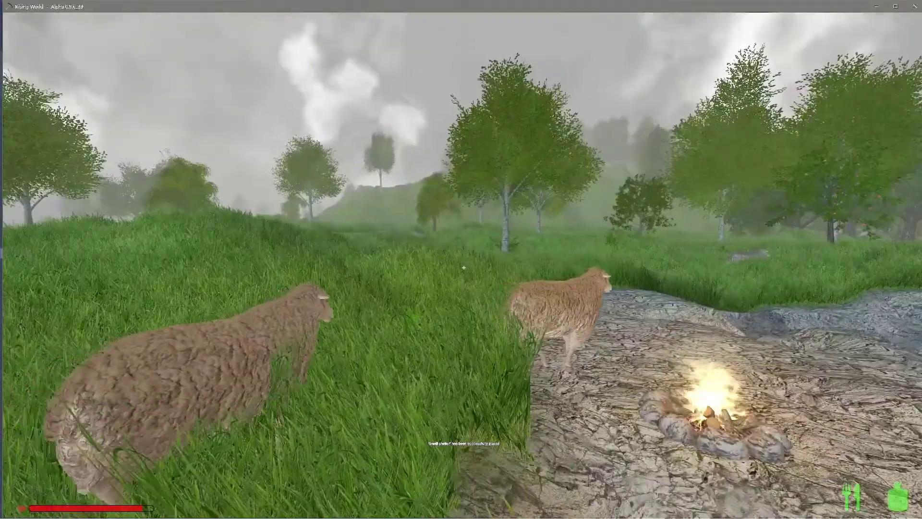
key("w")
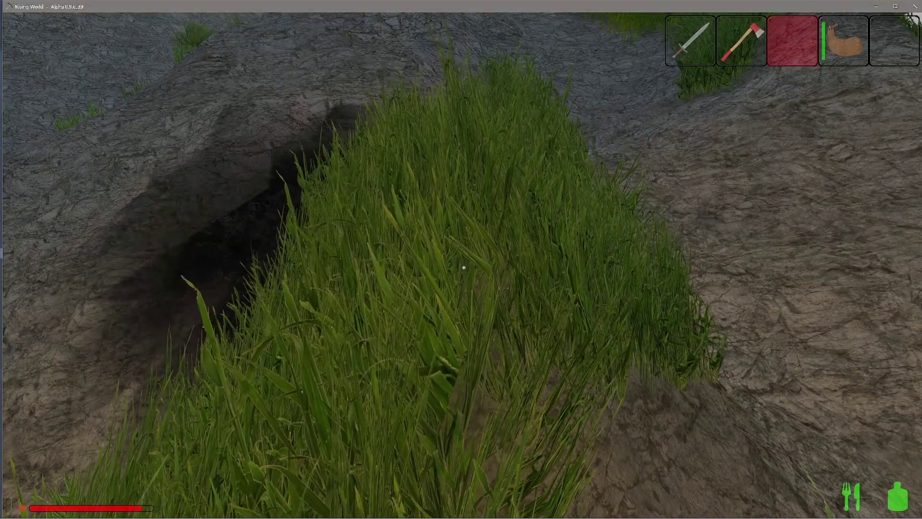
key("Tab")
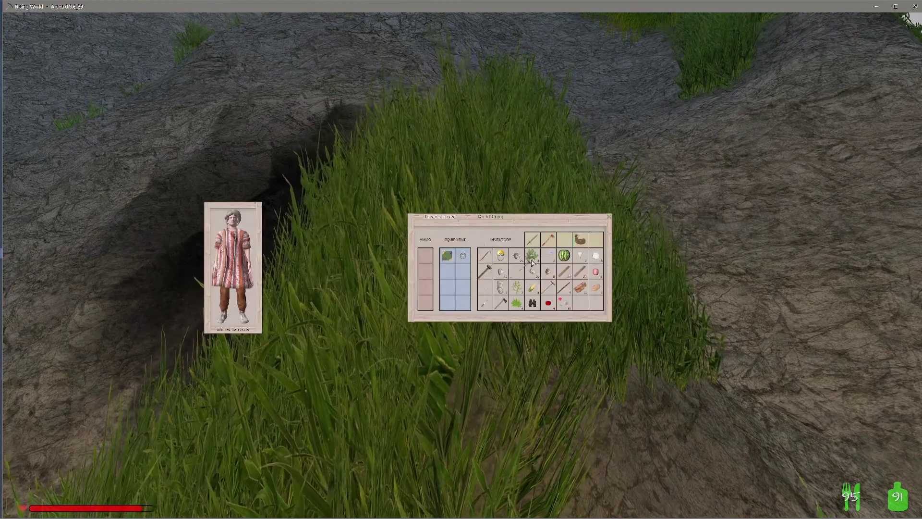
key("Tab")
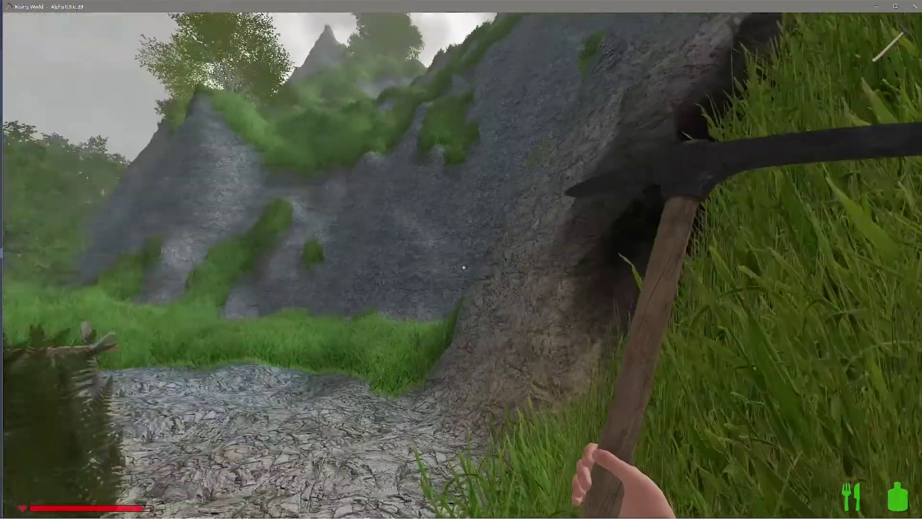
key("w")
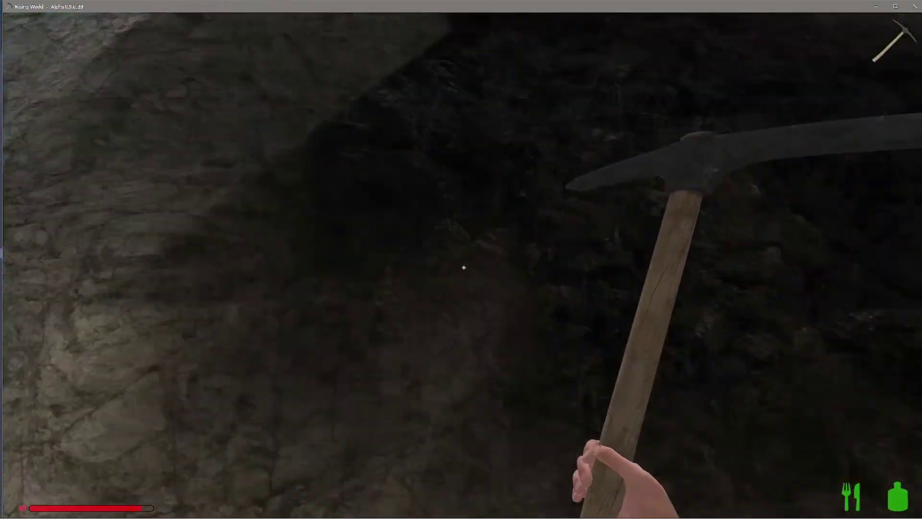
- Mine the rock wall beside the campfire with the pickaxe for coal and stone
left_click(464, 267)
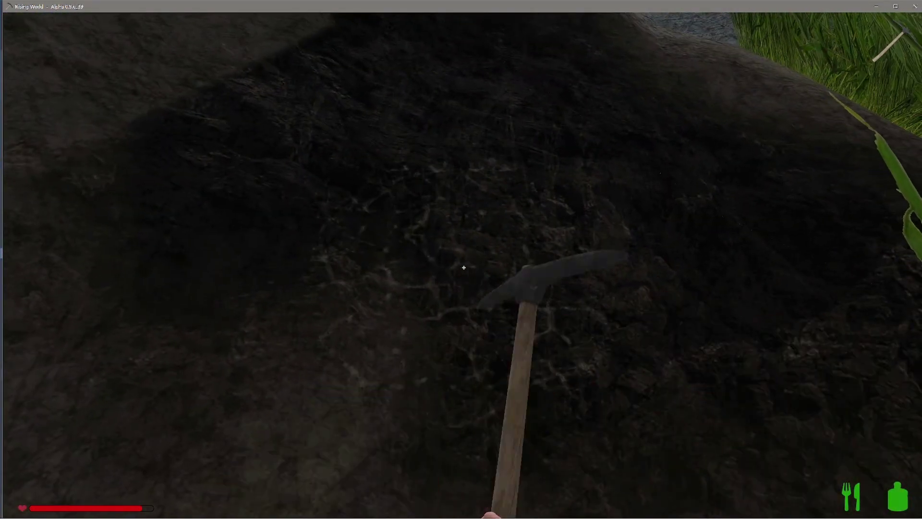
left_click(464, 267)
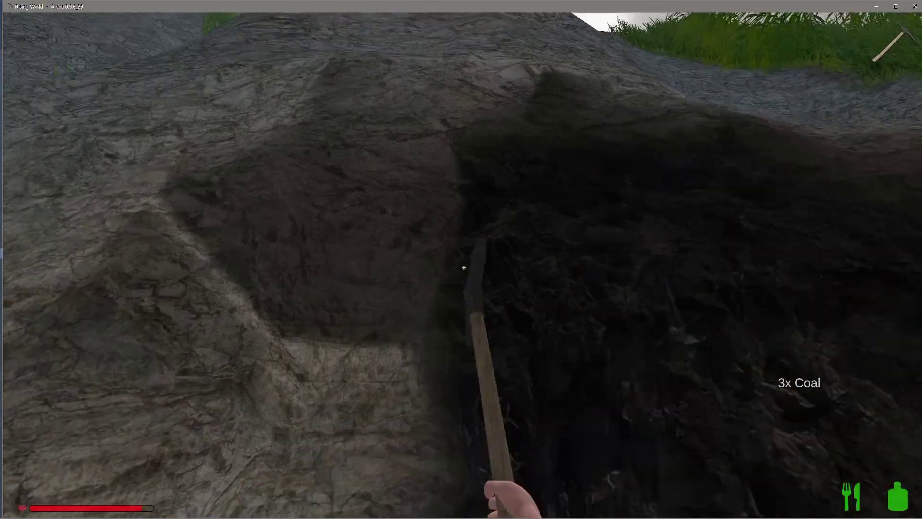
left_click(464, 267)
left_click(465, 267)
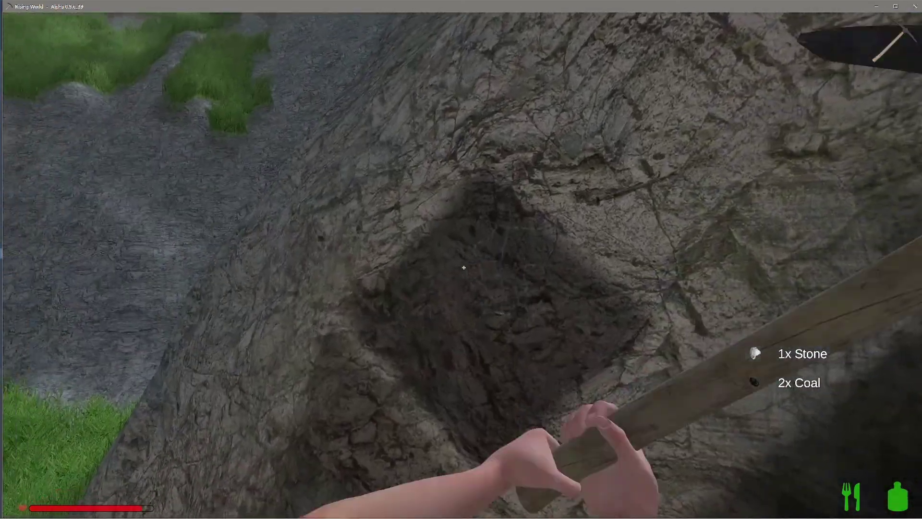
left_click(464, 268)
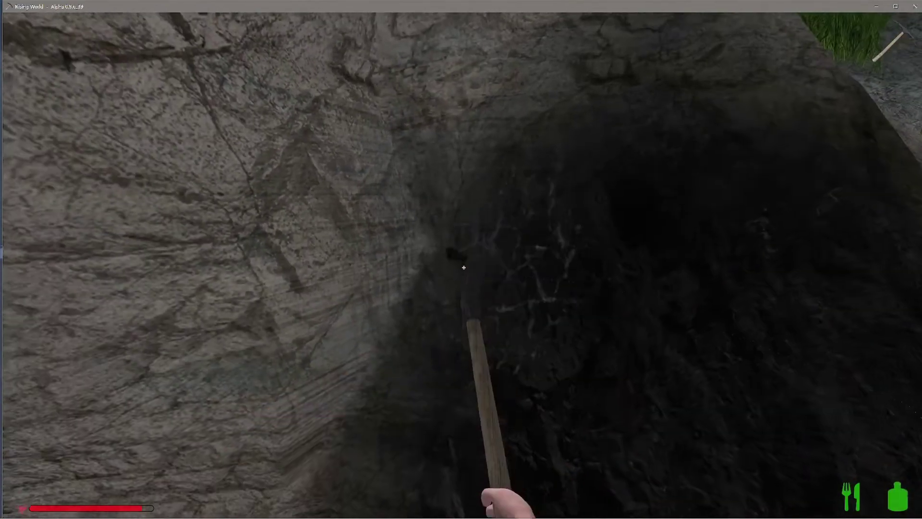
left_click(464, 267)
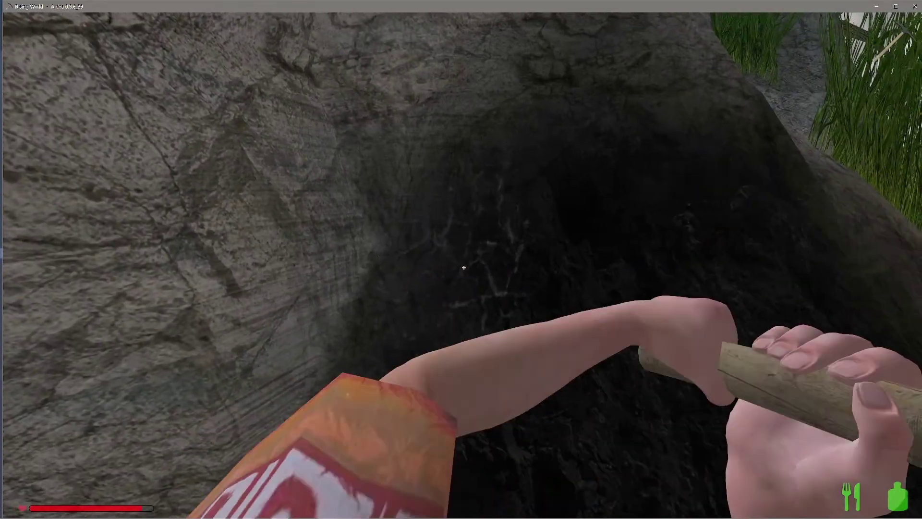
left_click(464, 267)
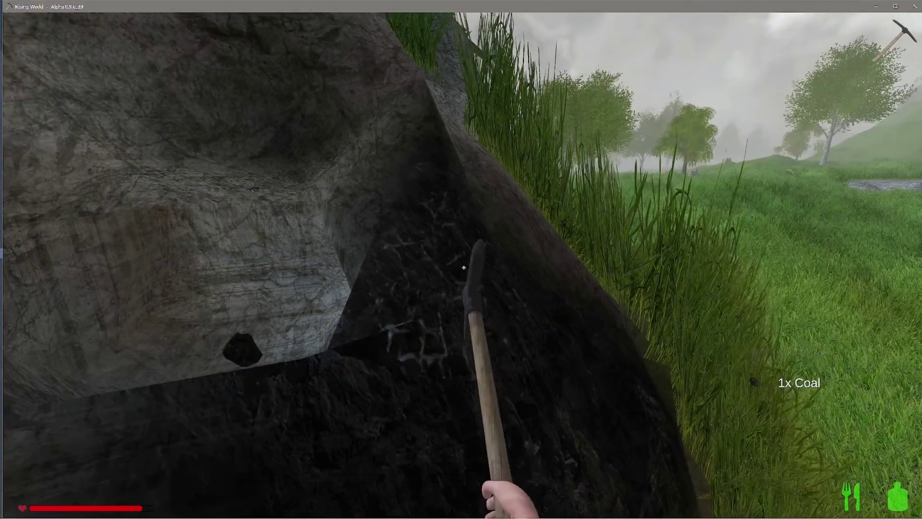
left_click(464, 267)
left_click(464, 267)
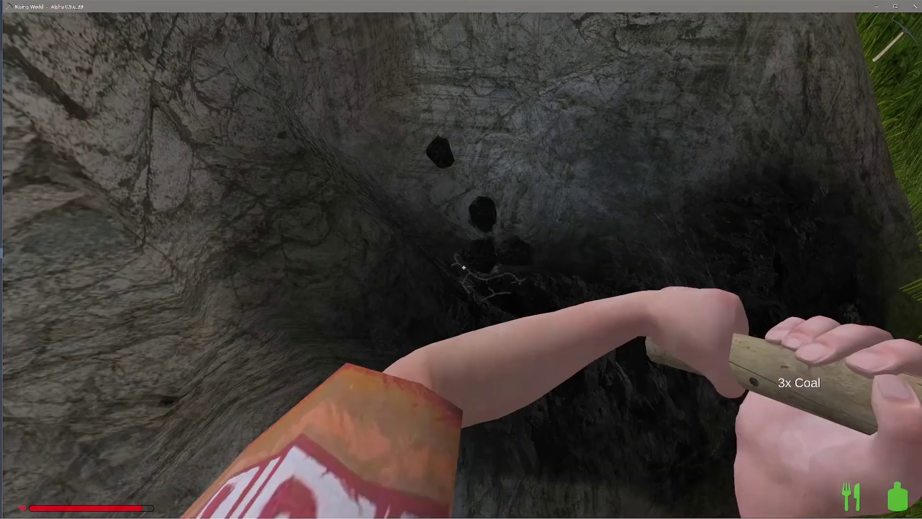
left_click(465, 267)
left_click(464, 268)
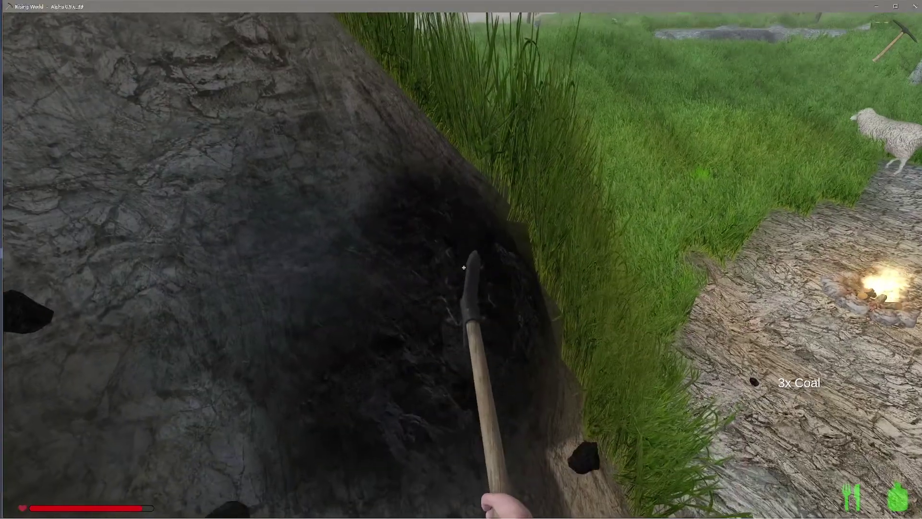
left_click(464, 267)
left_click(463, 267)
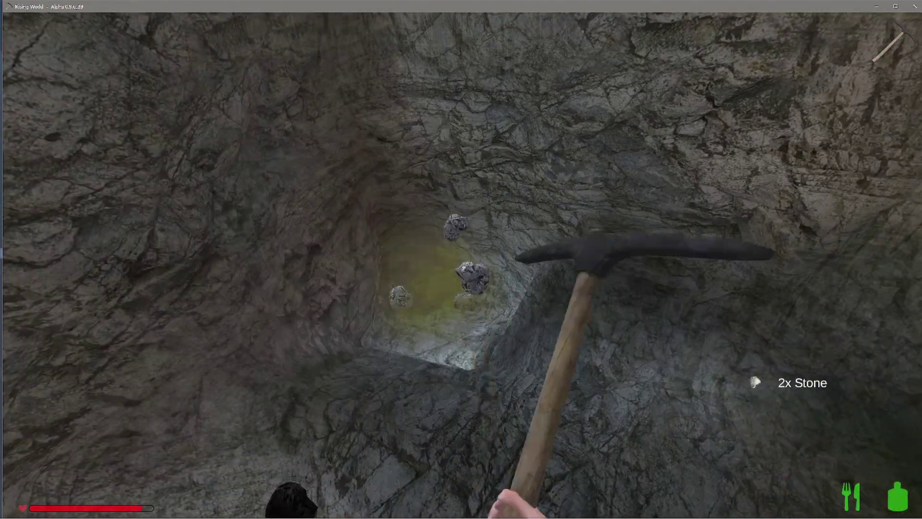
left_click(463, 268)
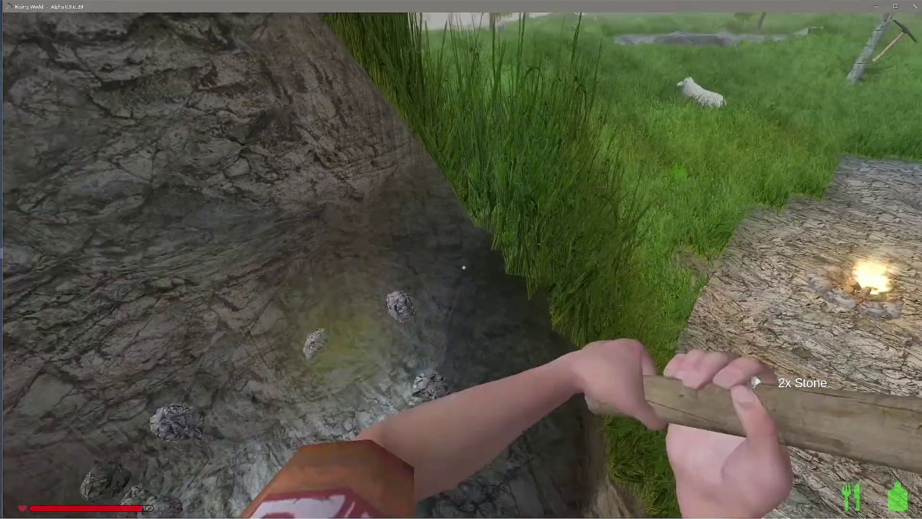
left_click(463, 268)
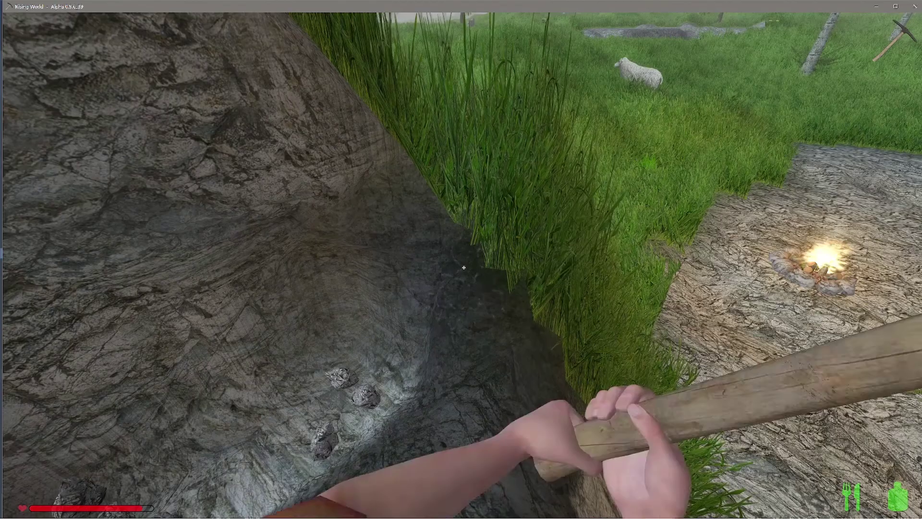
left_click(465, 267)
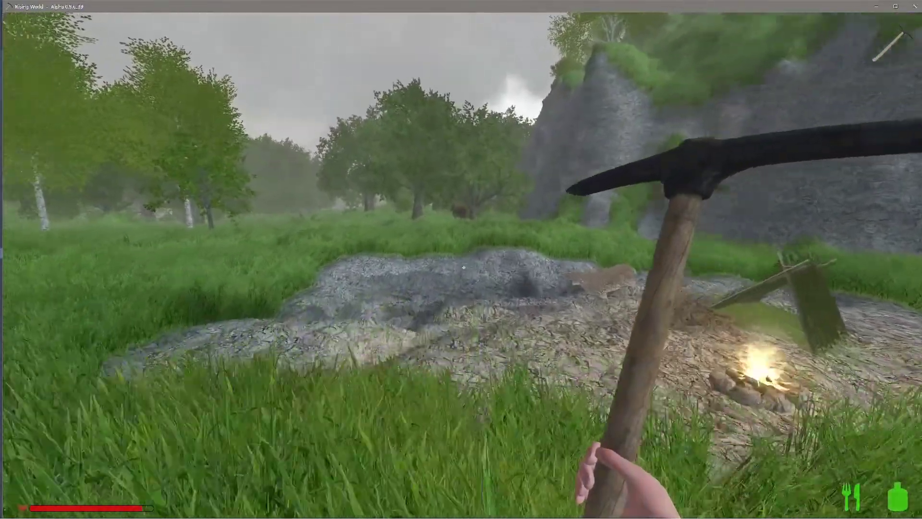
- Walk into the cave and strike the orange ore wall for iron ore
key("w")
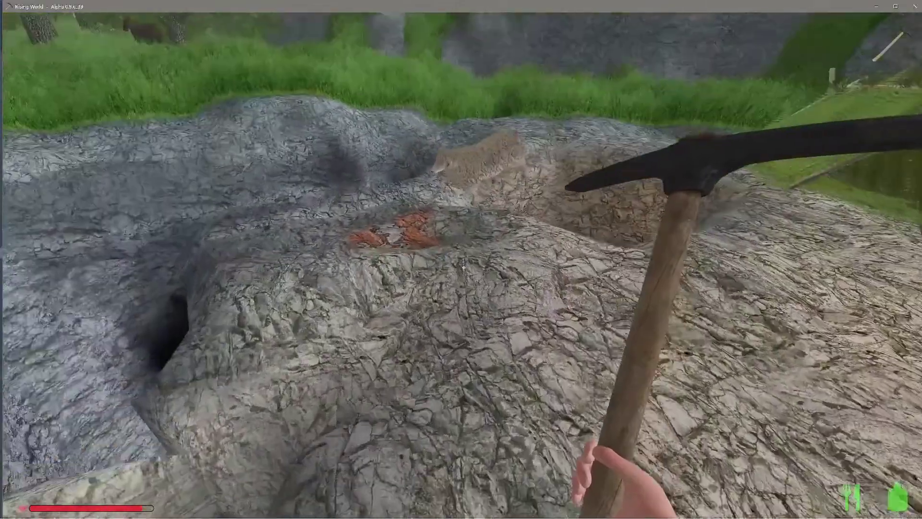
key("w")
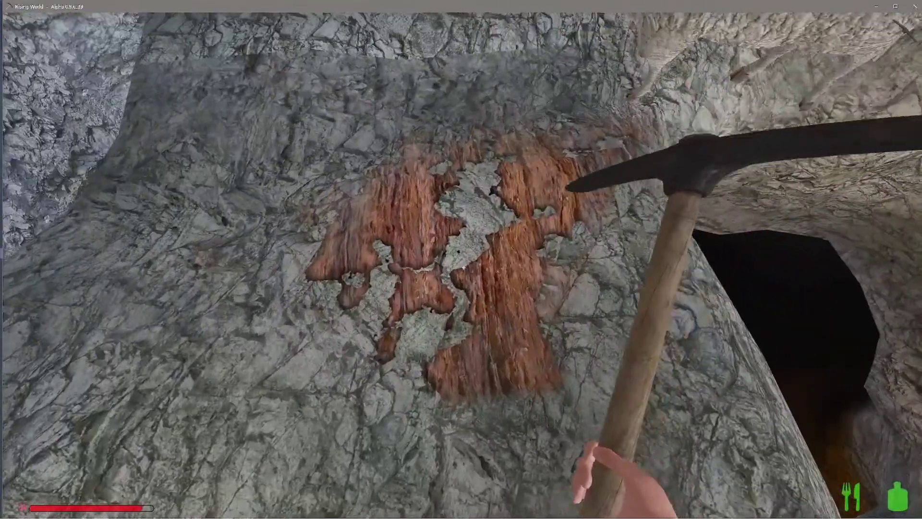
left_click(461, 259)
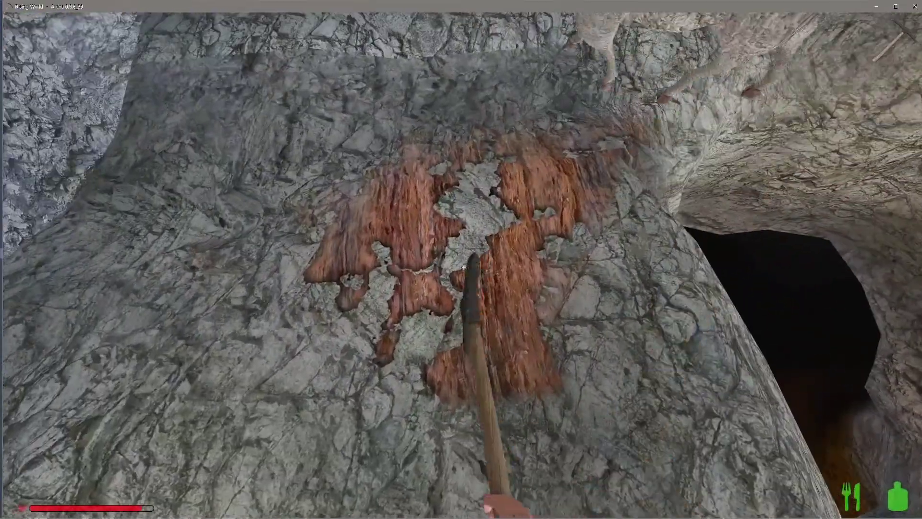
left_click(462, 260)
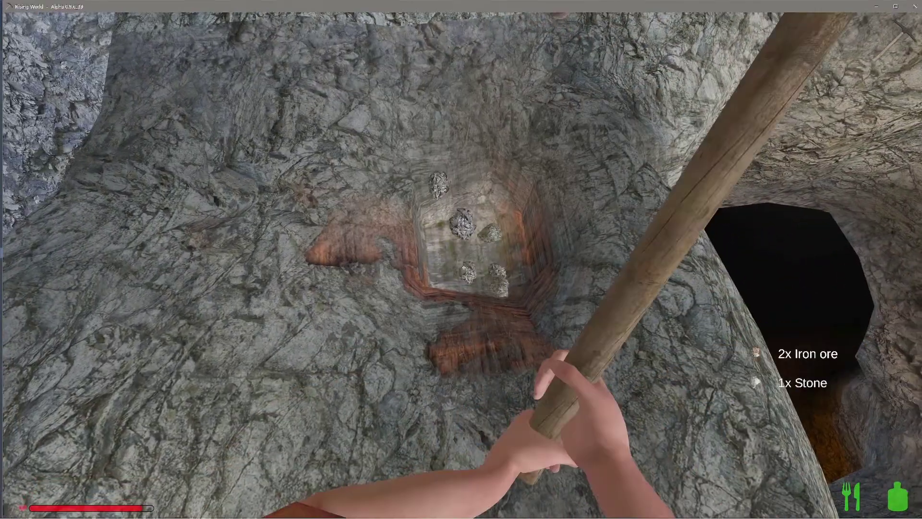
left_click(462, 260)
- Dig deeper into the ore vein for more iron ore and stone, then leave the cave
key("2")
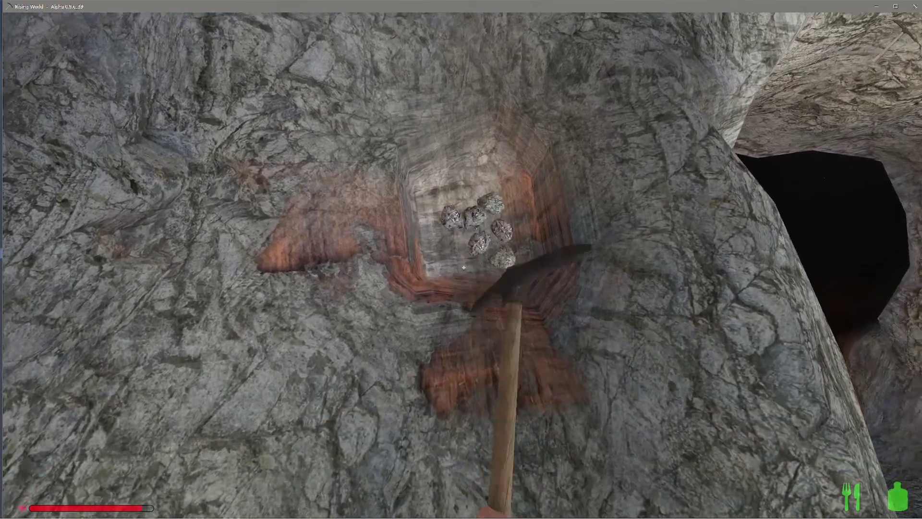
left_click(463, 267)
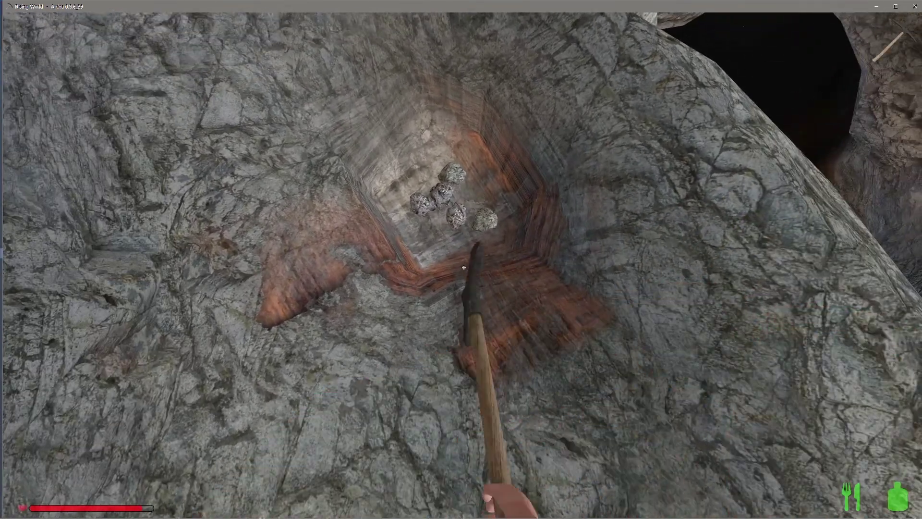
left_click(463, 268)
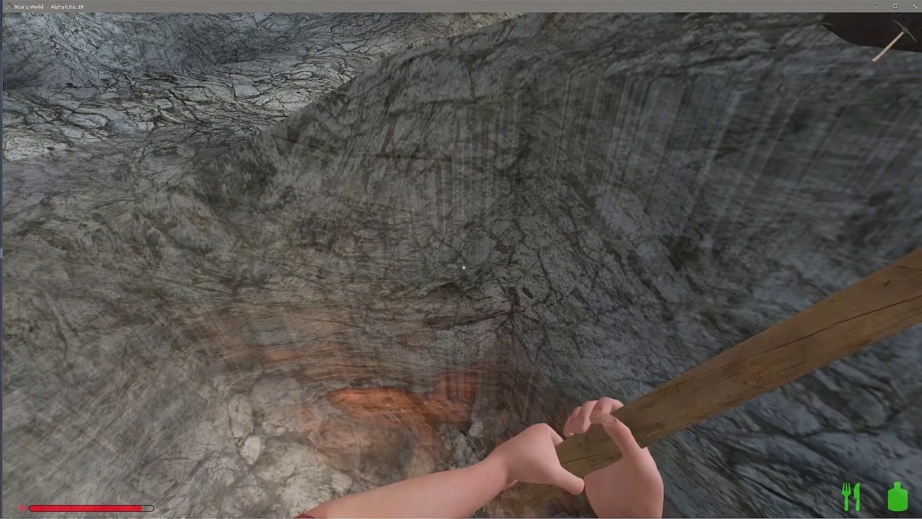
left_click(463, 267)
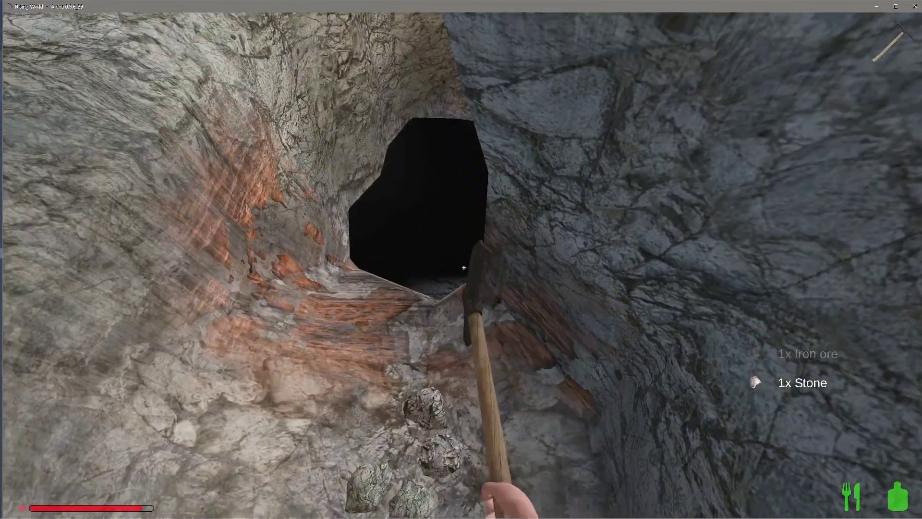
left_click(464, 267)
left_click(463, 267)
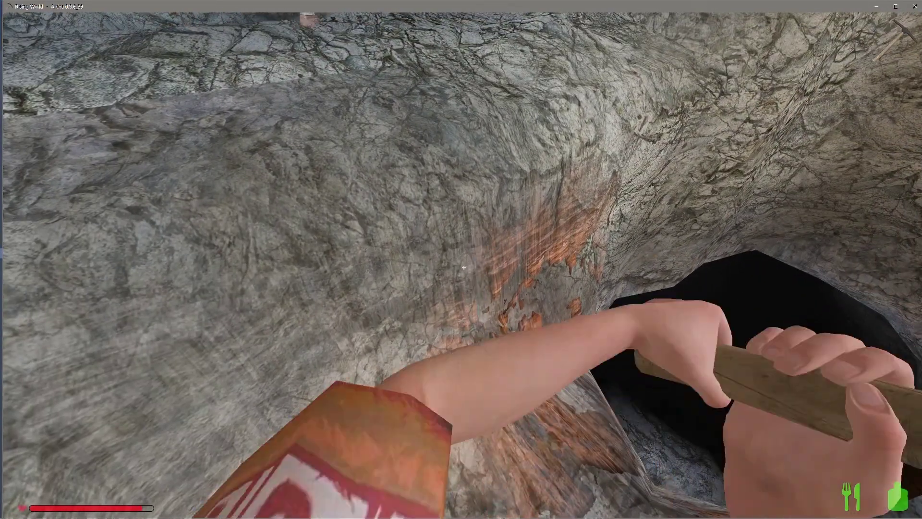
left_click(463, 267)
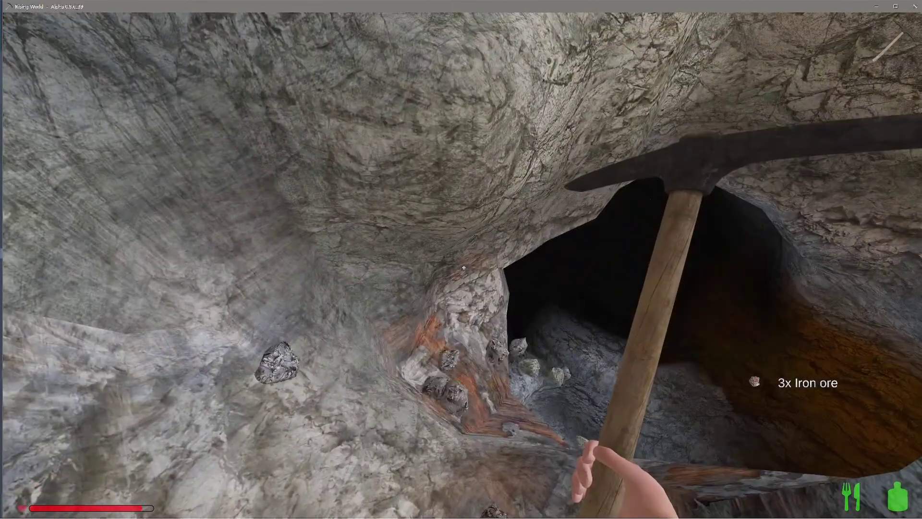
key("w")
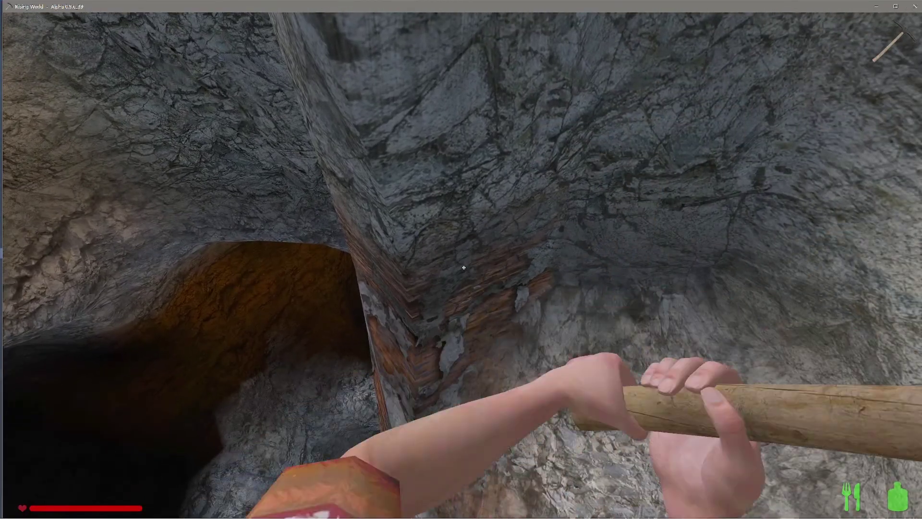
key("w")
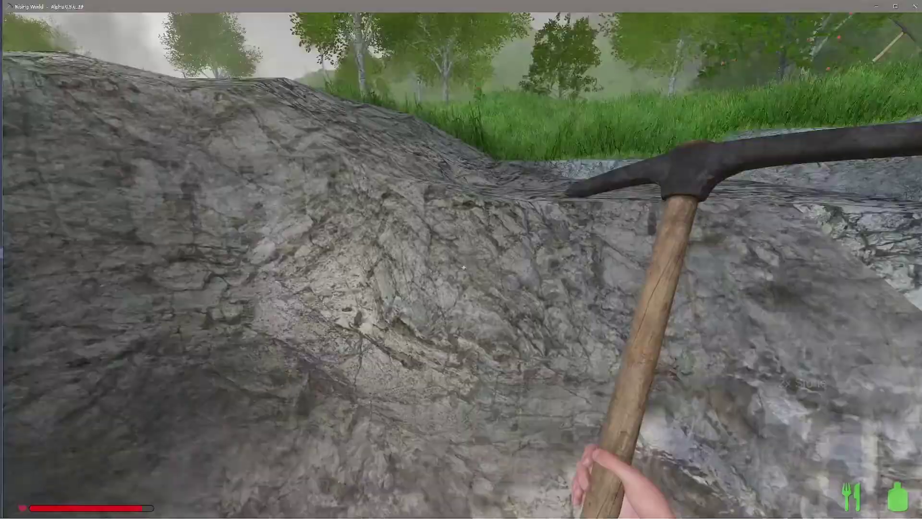
- Walk past the campfire toward the birches, picking four tomatoes, and reach the apple tree
key("w")
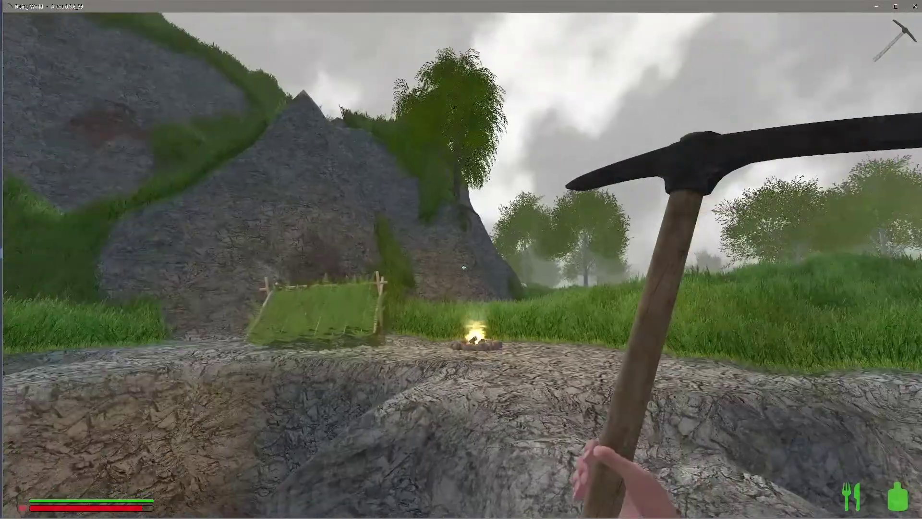
key("w")
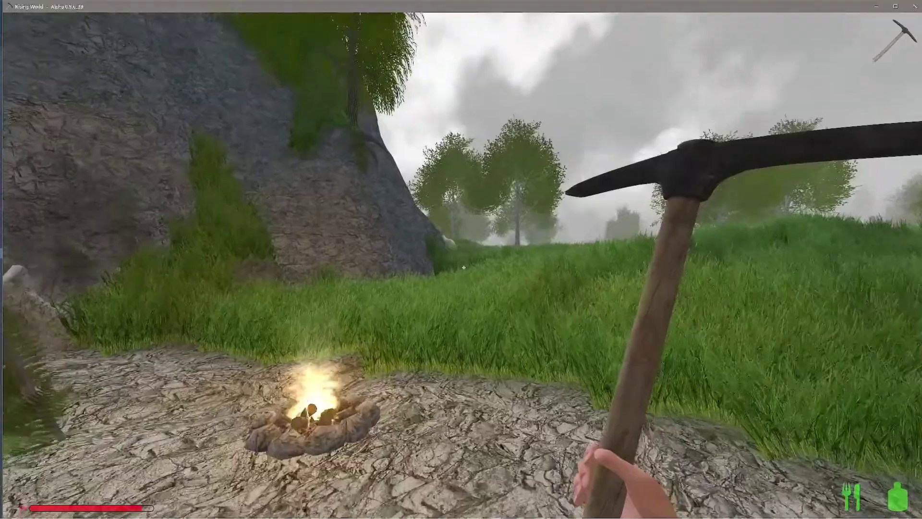
key("w")
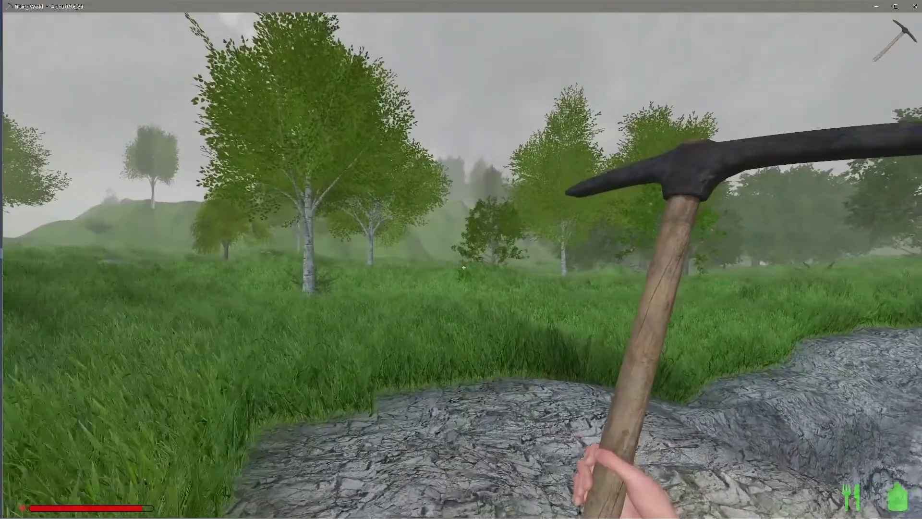
key("w")
key("w")
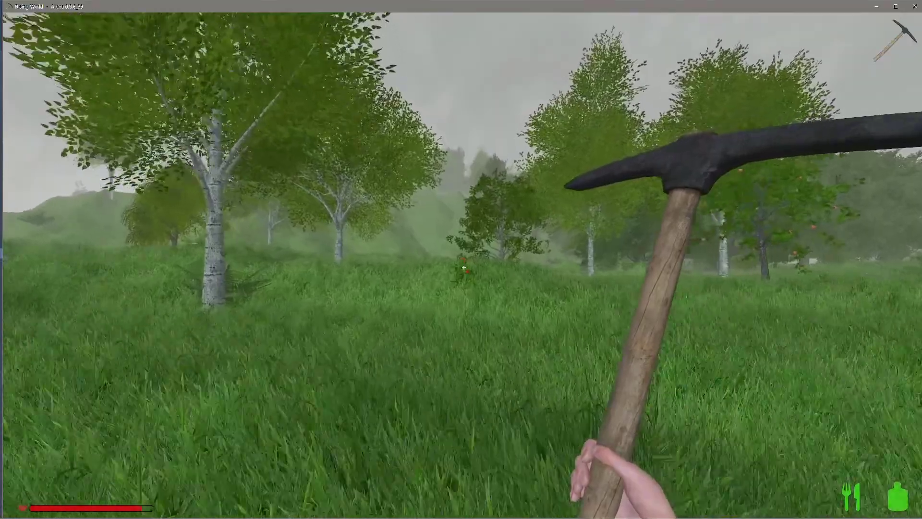
key("w")
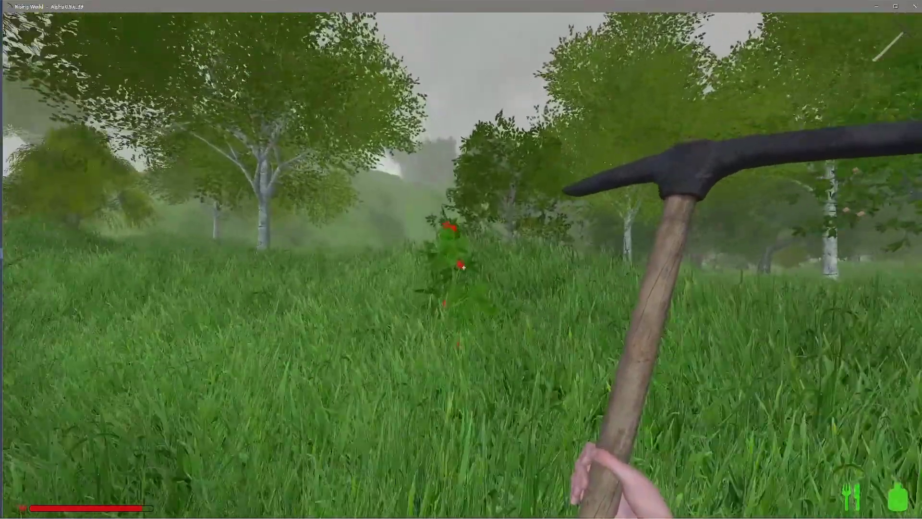
key("f")
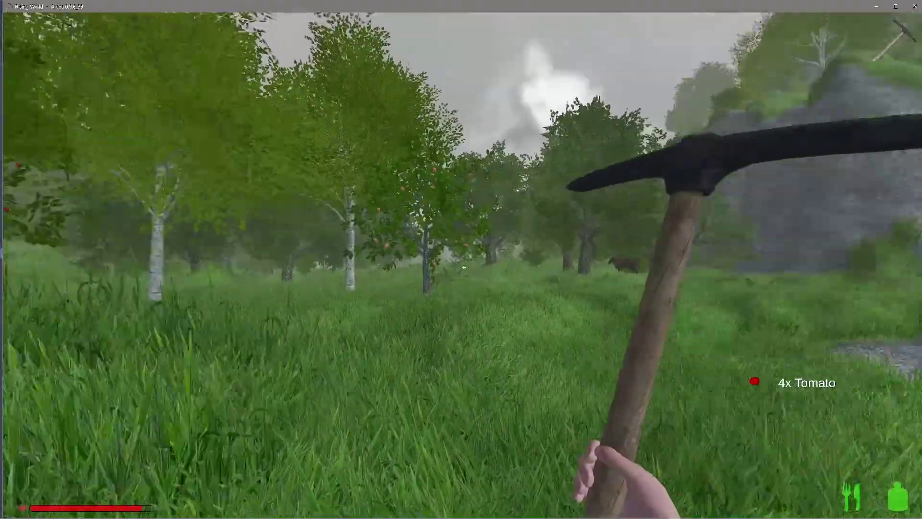
key("w")
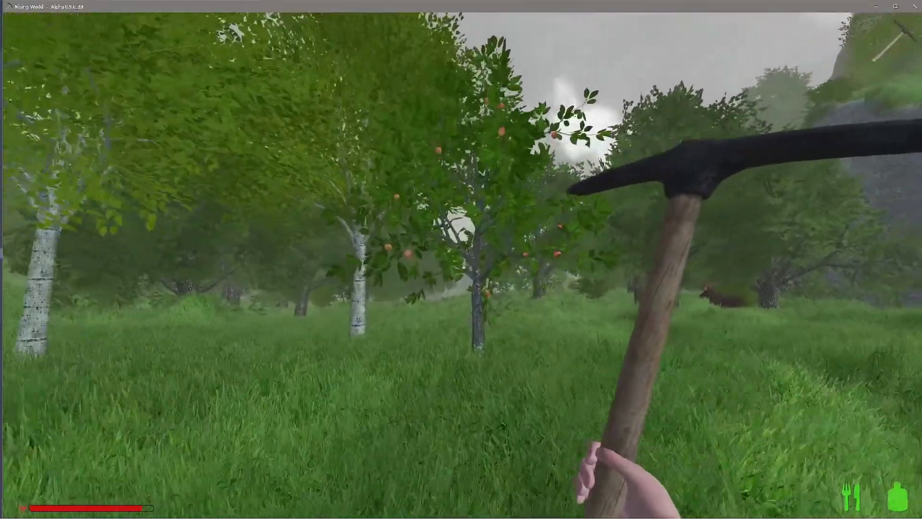
key("w")
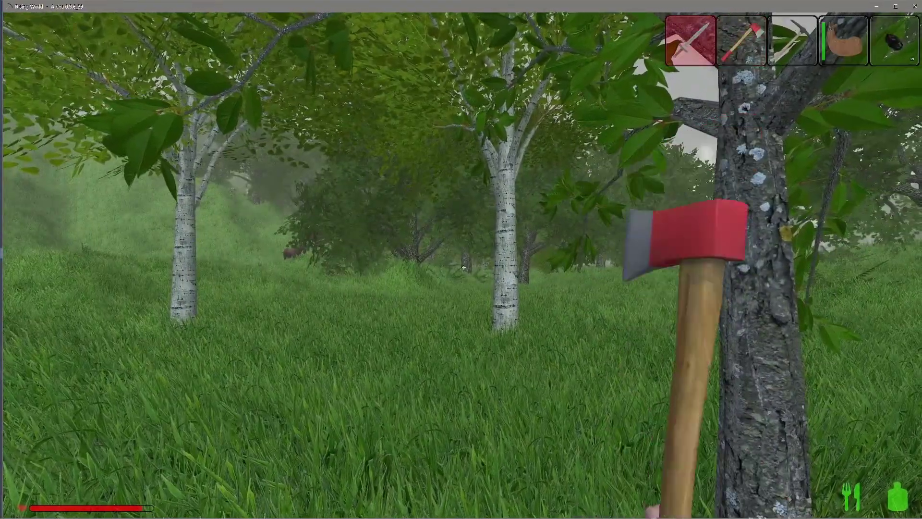
- Fell the first birch, cut its trunk into logs and pick up the pieces
key("w")
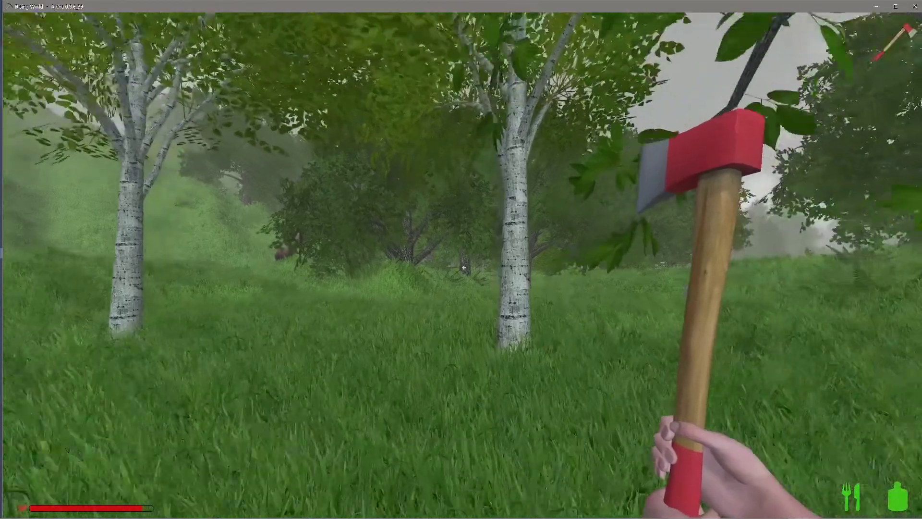
left_click(461, 260)
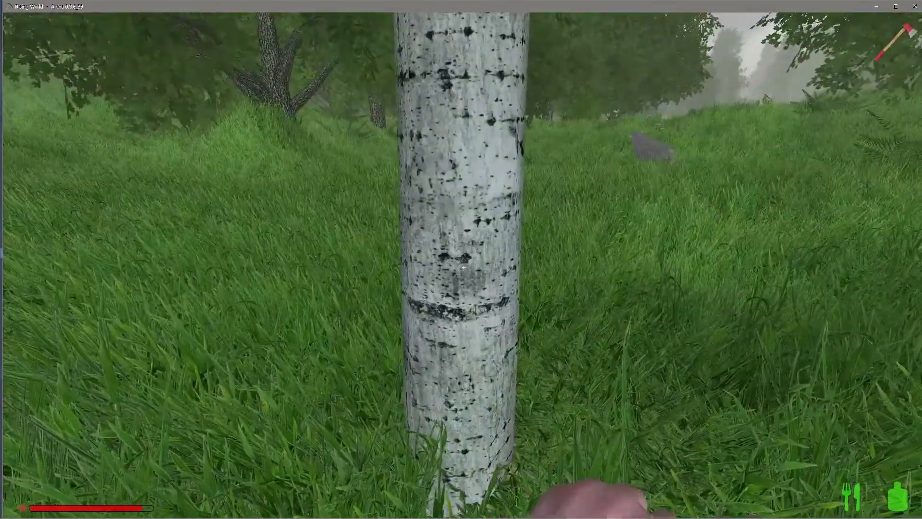
left_click(463, 267)
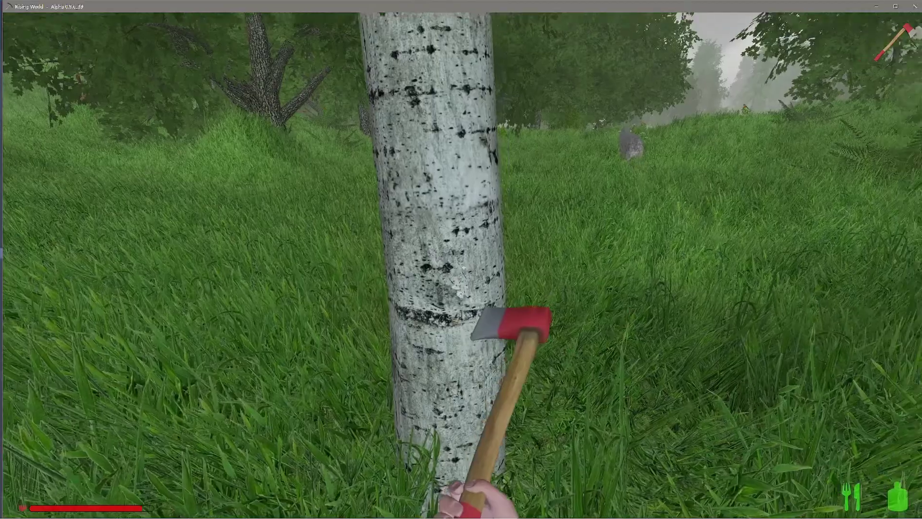
left_click(461, 259)
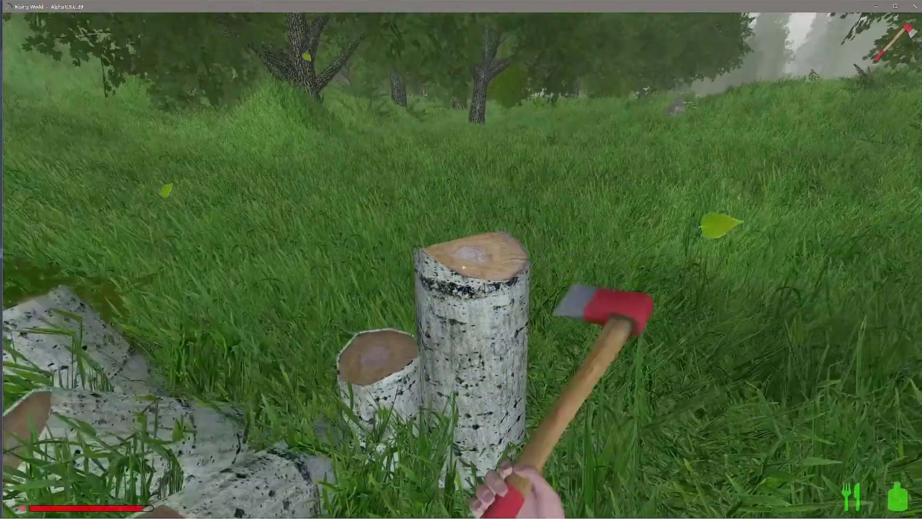
left_click(464, 268)
left_click(464, 268)
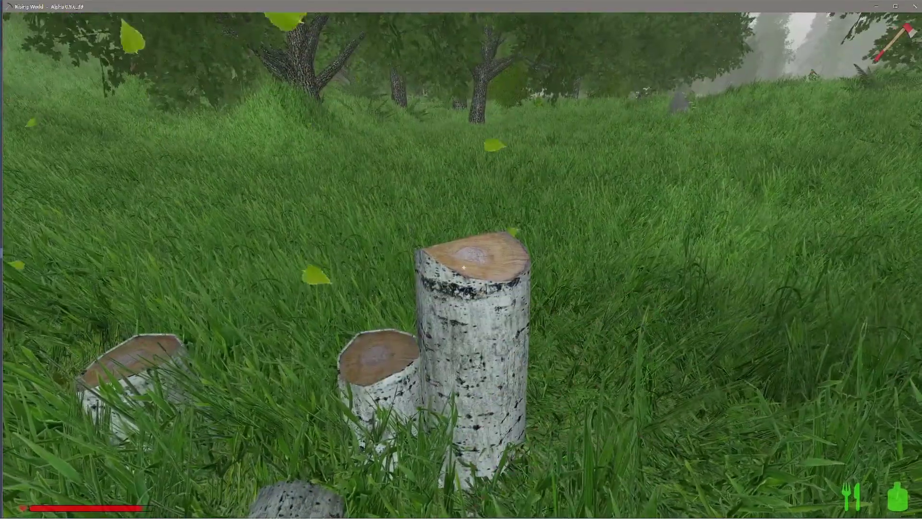
key("f")
key("f")
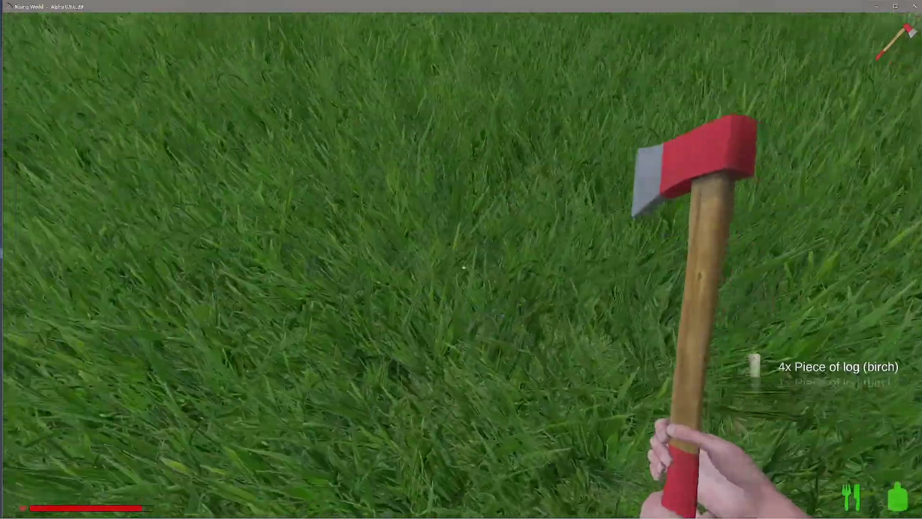
- Walk to a second birch, chop it down and split it into log pieces
key("w")
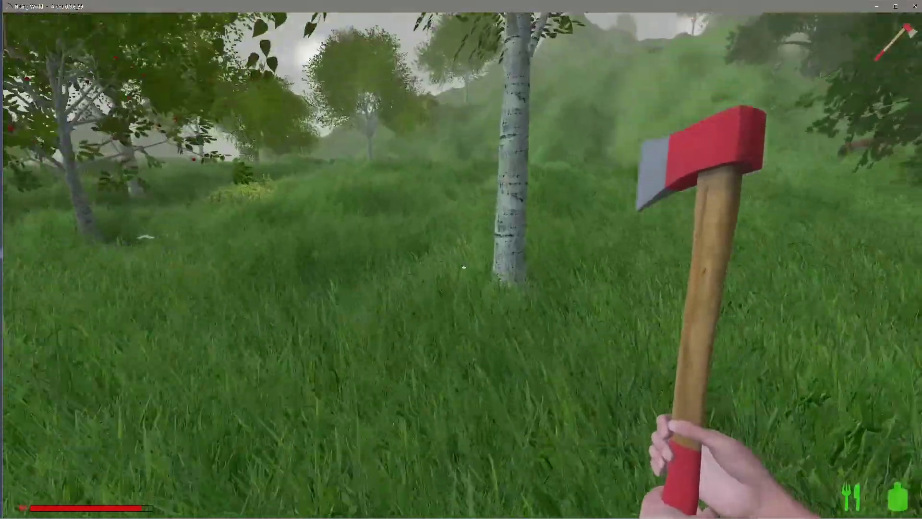
key("w")
left_click(464, 268)
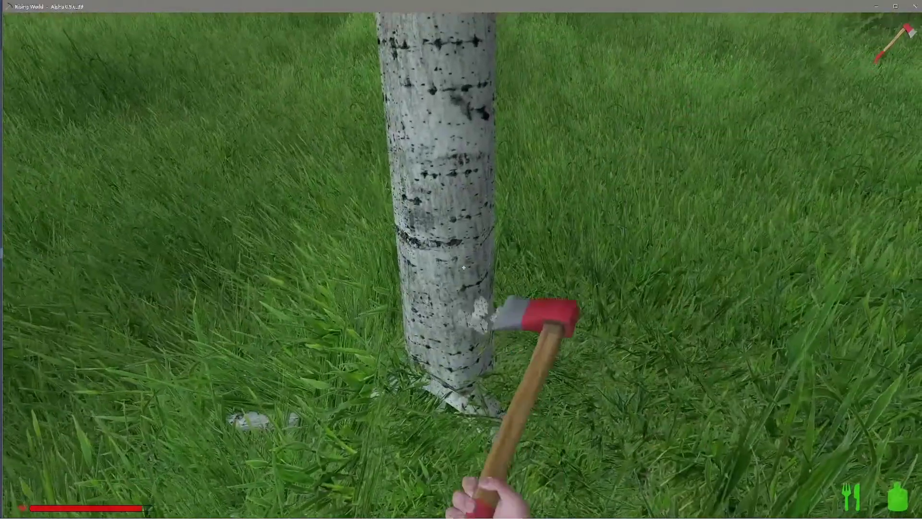
left_click(464, 267)
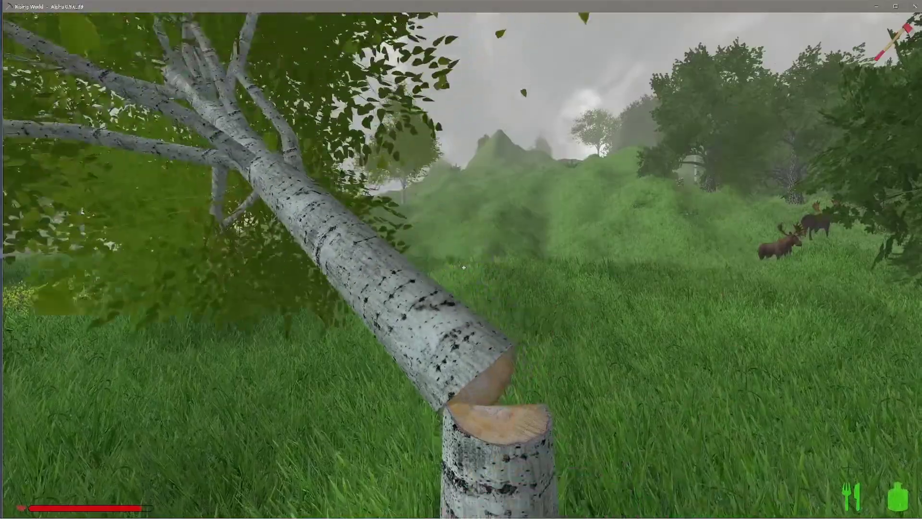
left_click(464, 267)
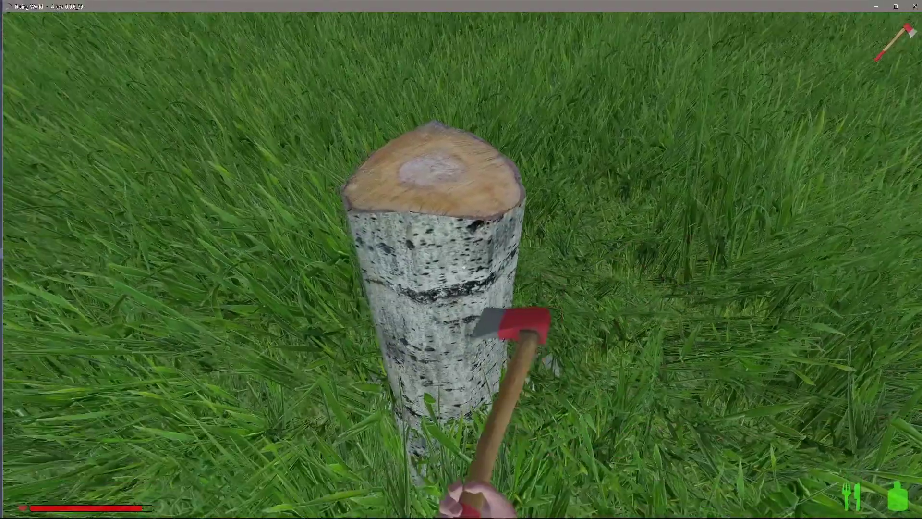
left_click(464, 268)
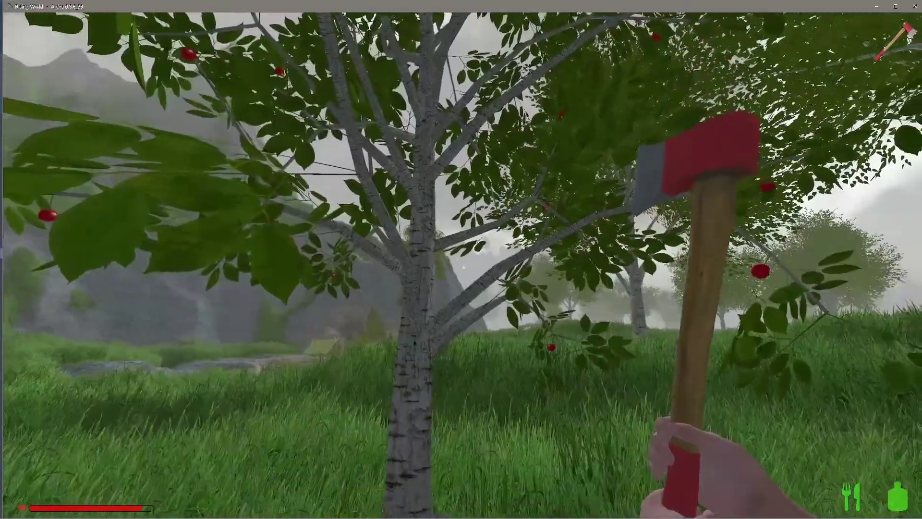
- Pick eight cherries from the tree, then walk deeper into the grove
key("e")
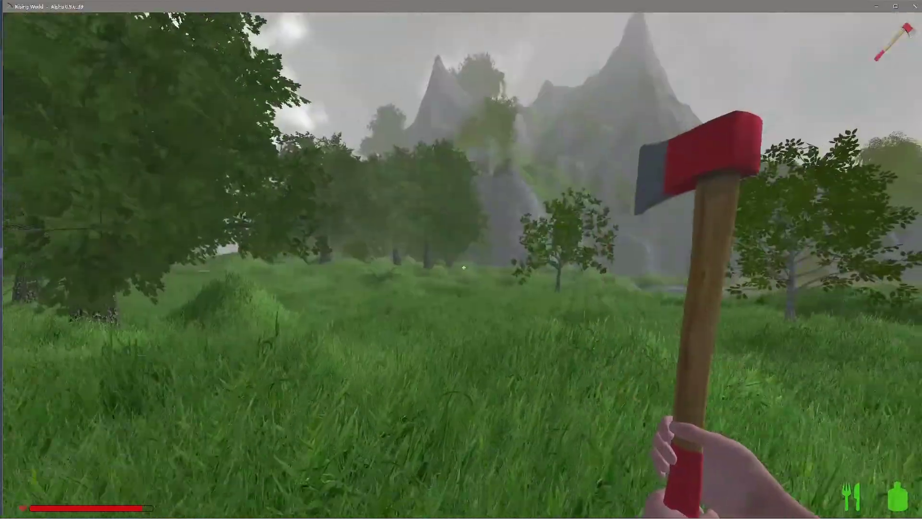
key("w")
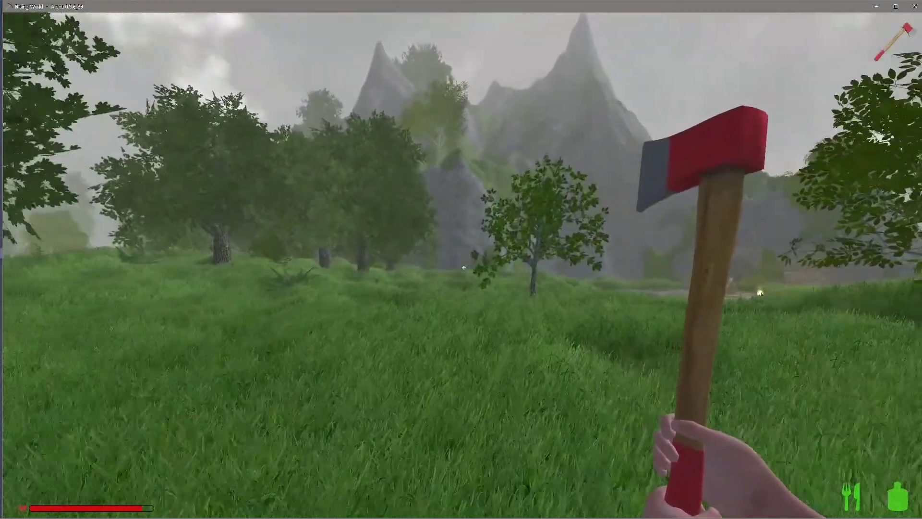
key("w")
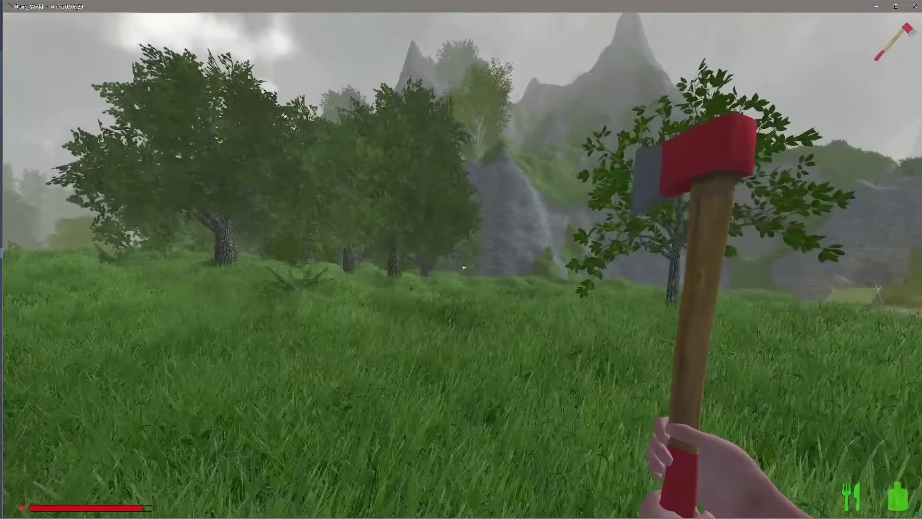
key("w")
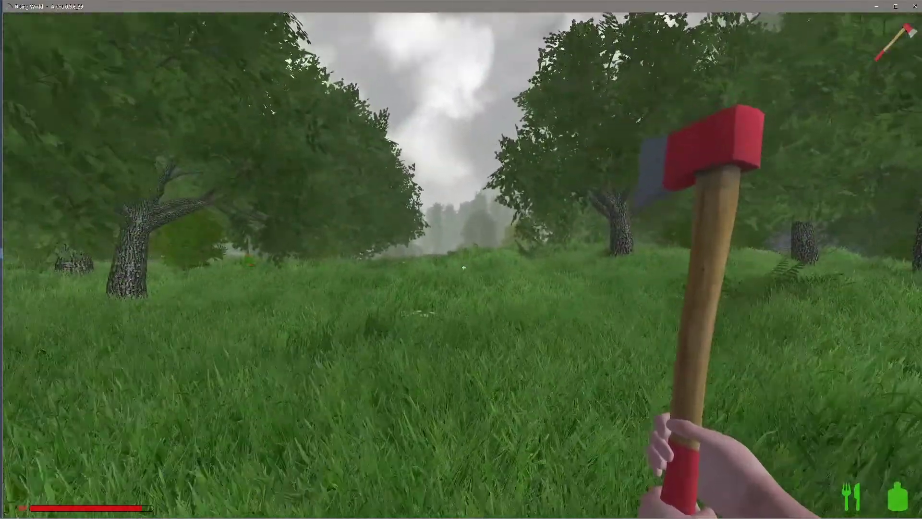
key("w")
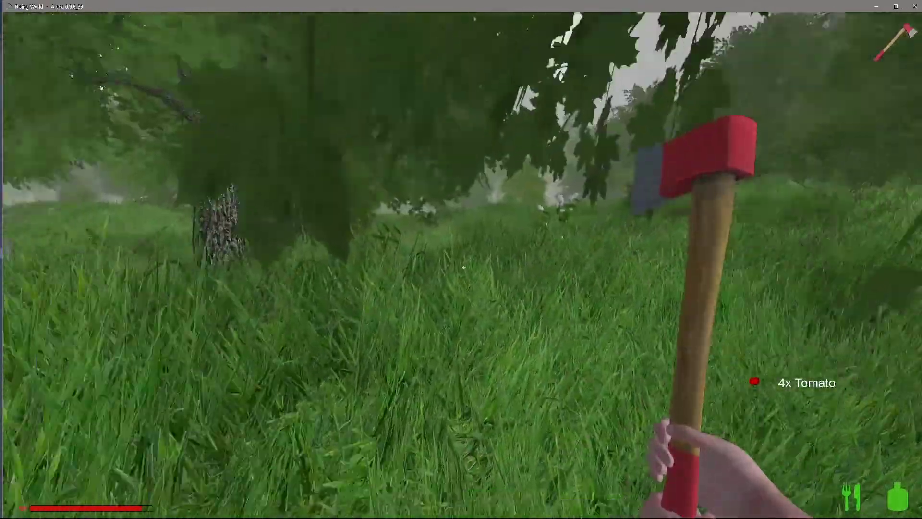
- Walk up through the meadow past the moose and harvest four tomatoes
key("w")
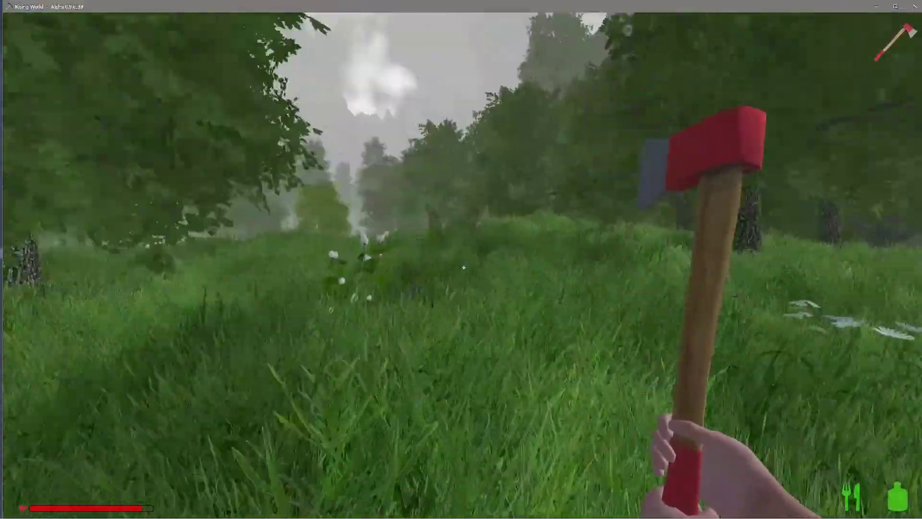
key("w")
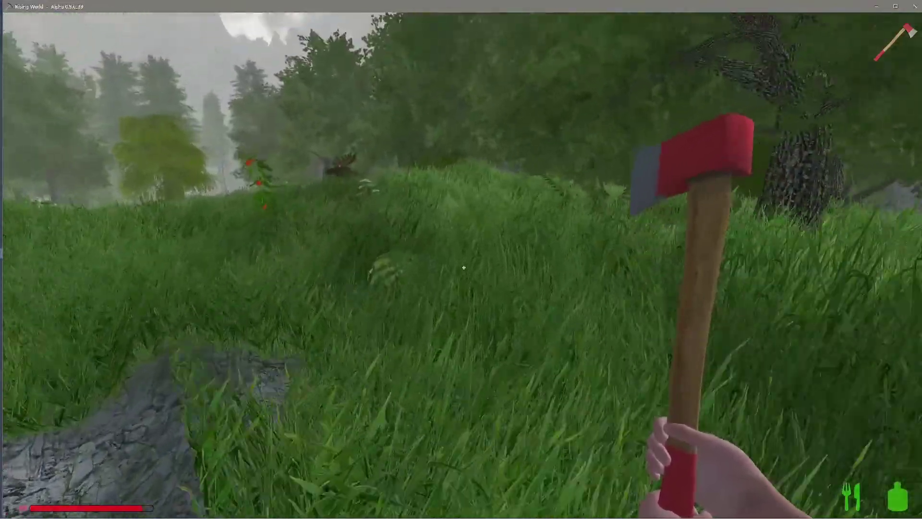
key("w")
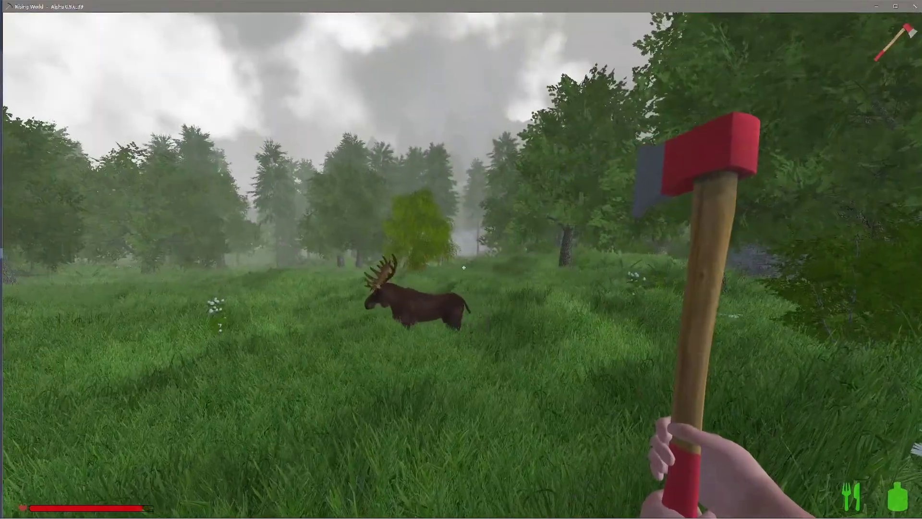
key("w")
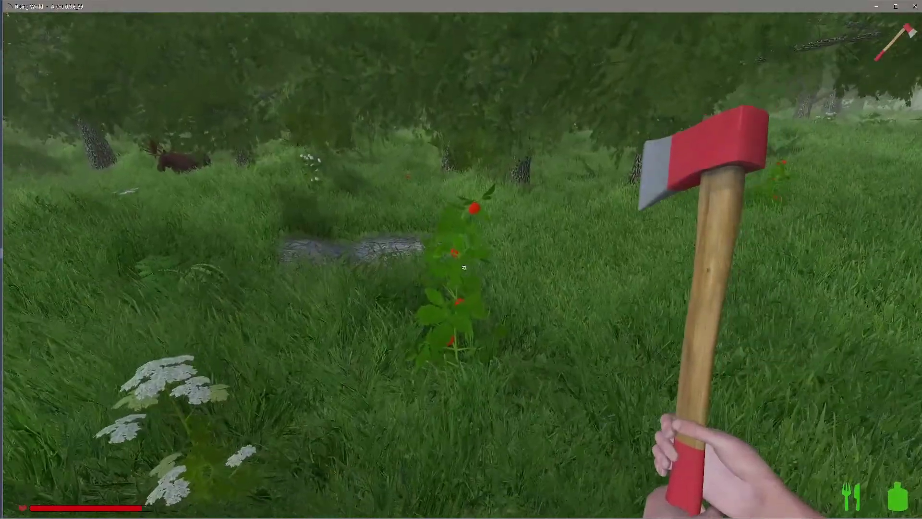
key("e")
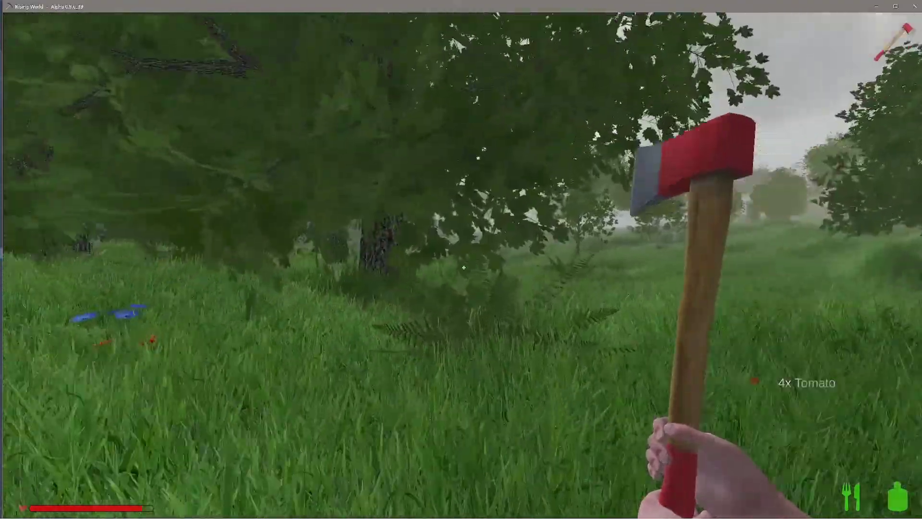
- Walk past the trees into the clearing beside the mossy cliff
key("w")
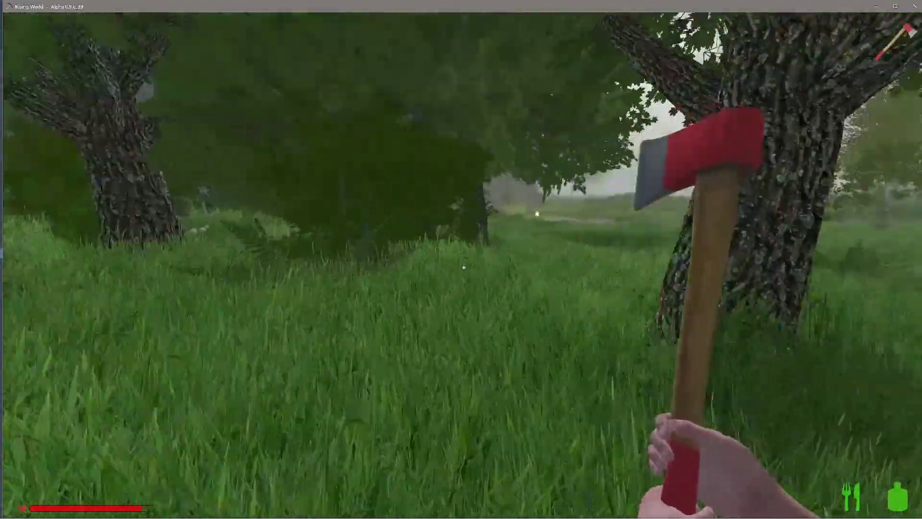
key("w")
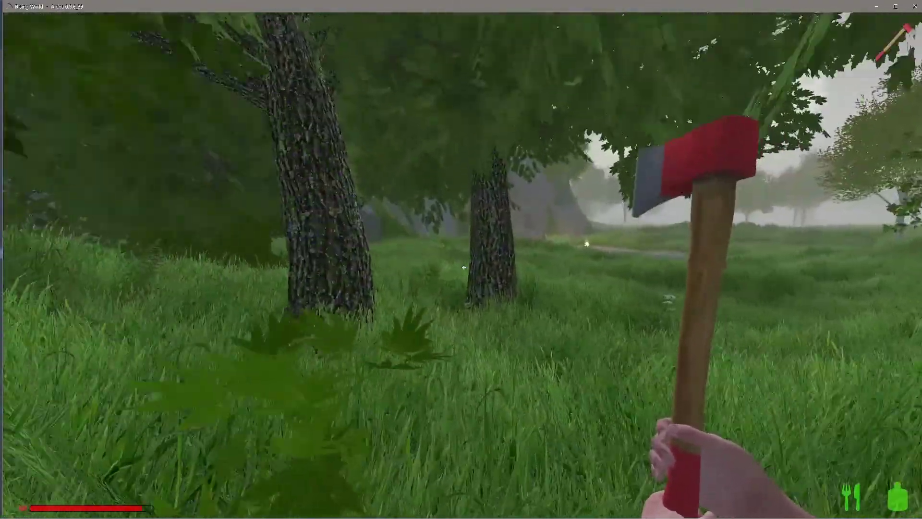
key("w")
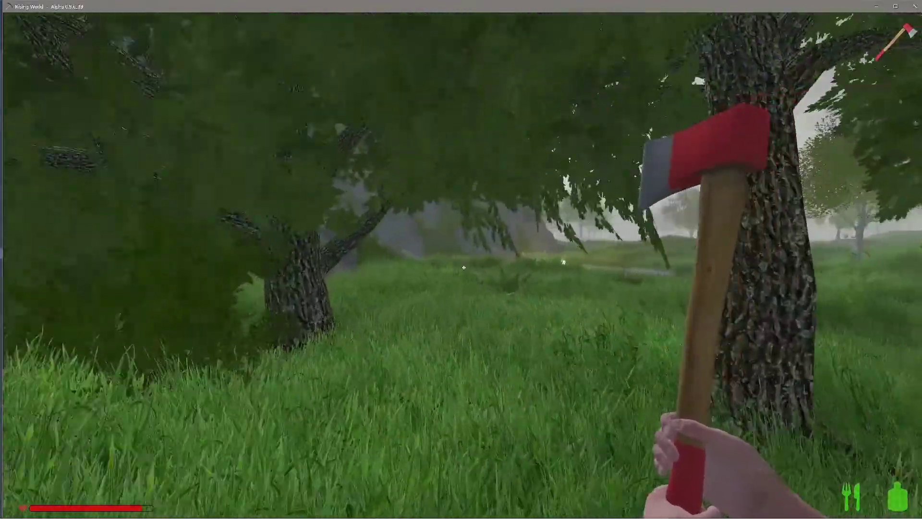
key("w")
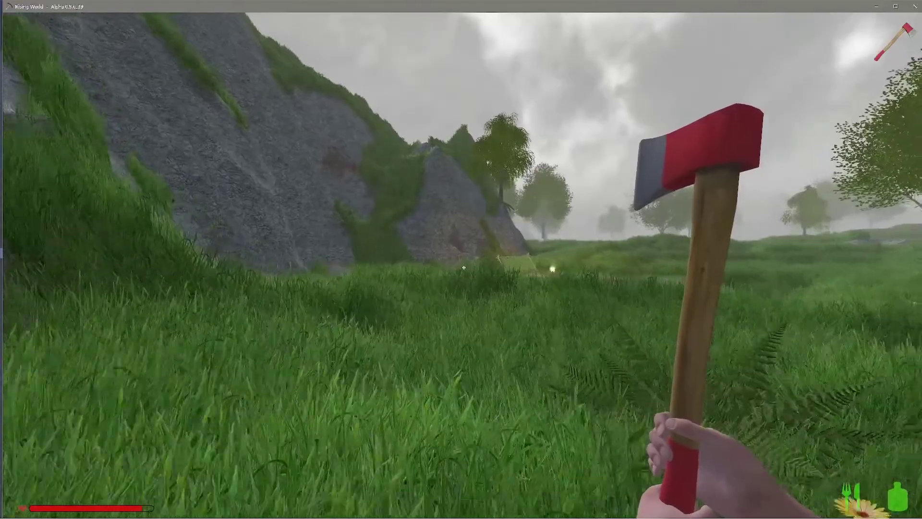
- Walk across the rocks to the lean-to by the campfire and open the inventory
key("w")
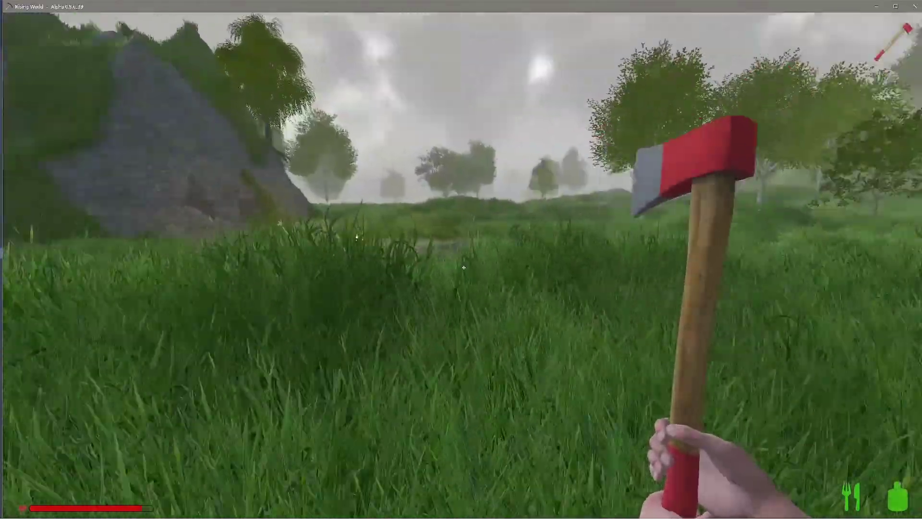
key("w")
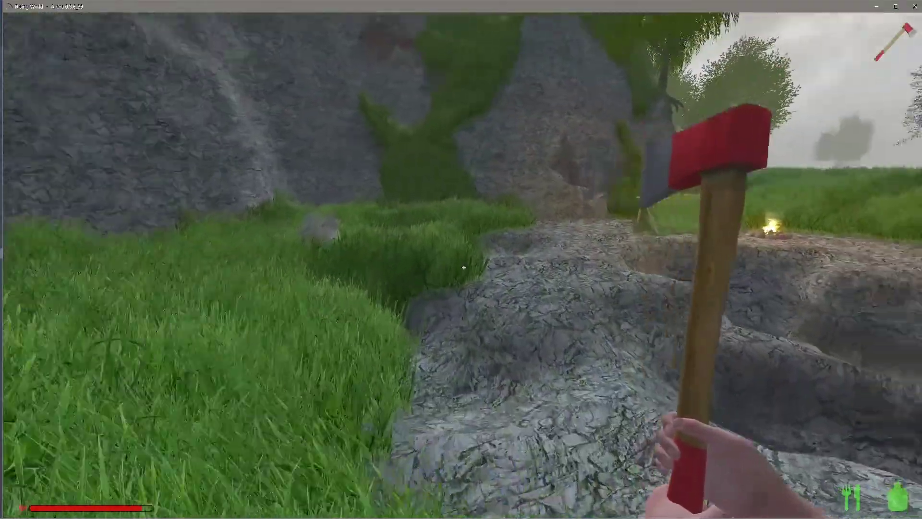
key("w")
key("w")
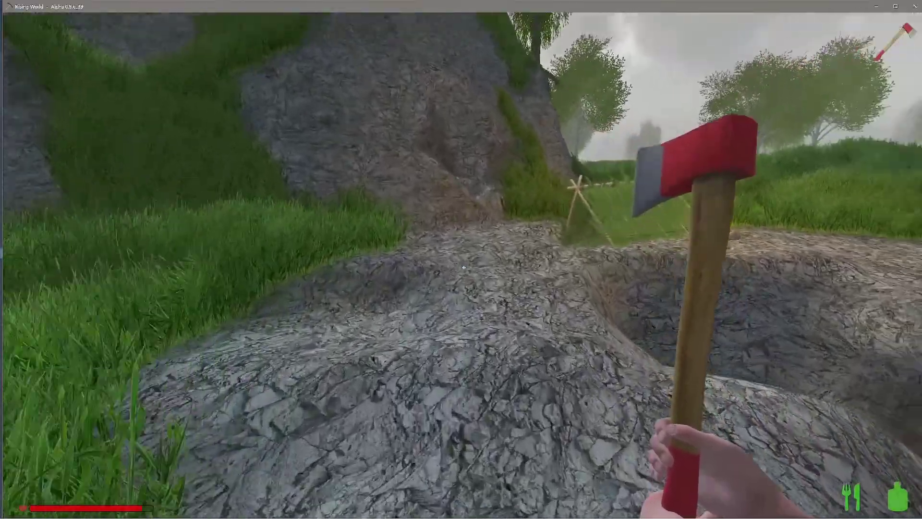
key("w")
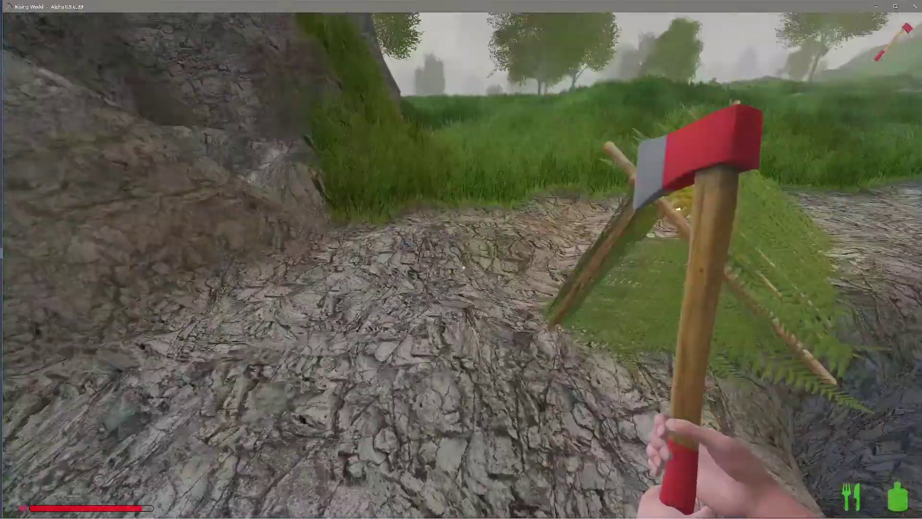
key("w")
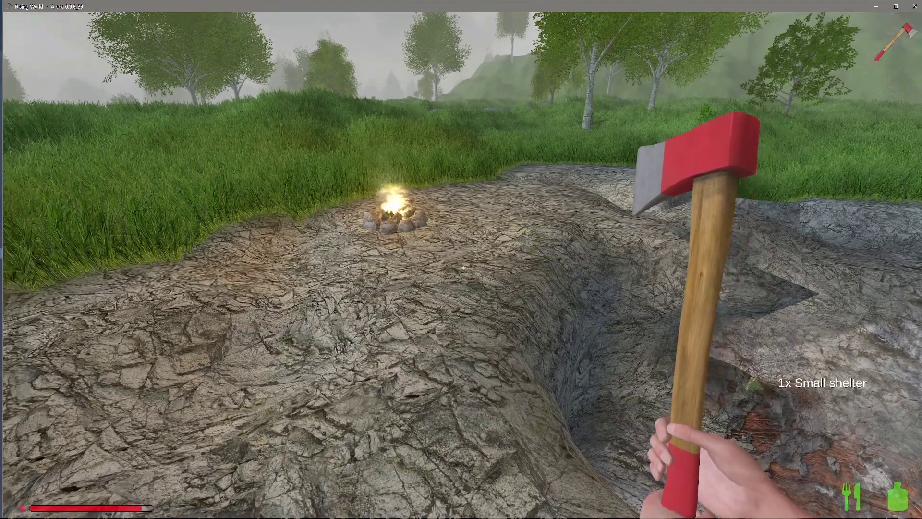
key("Tab")
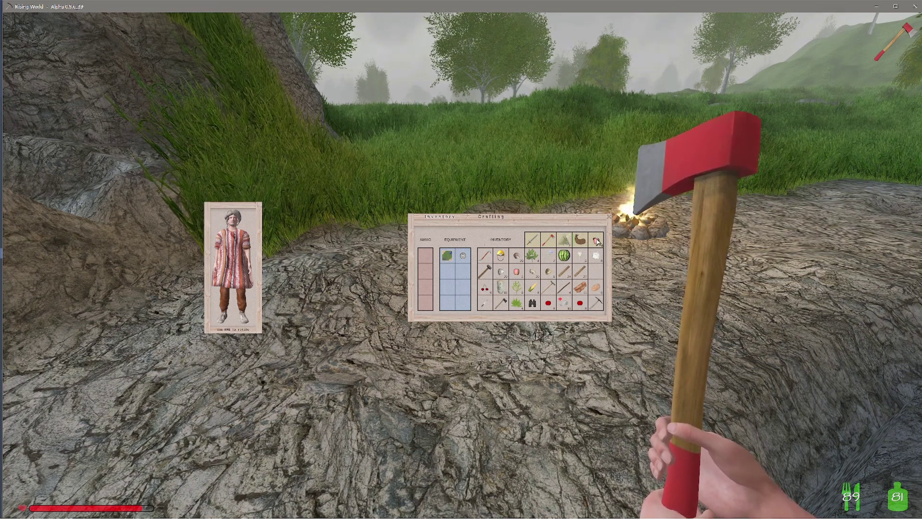
- Close the inventory and step back and forth to view the fern shelter and campfire
key("Tab")
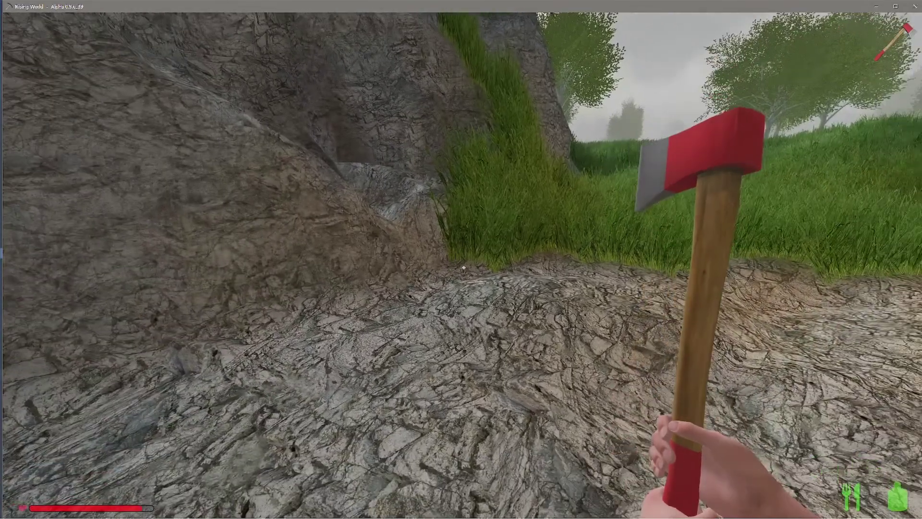
key("w")
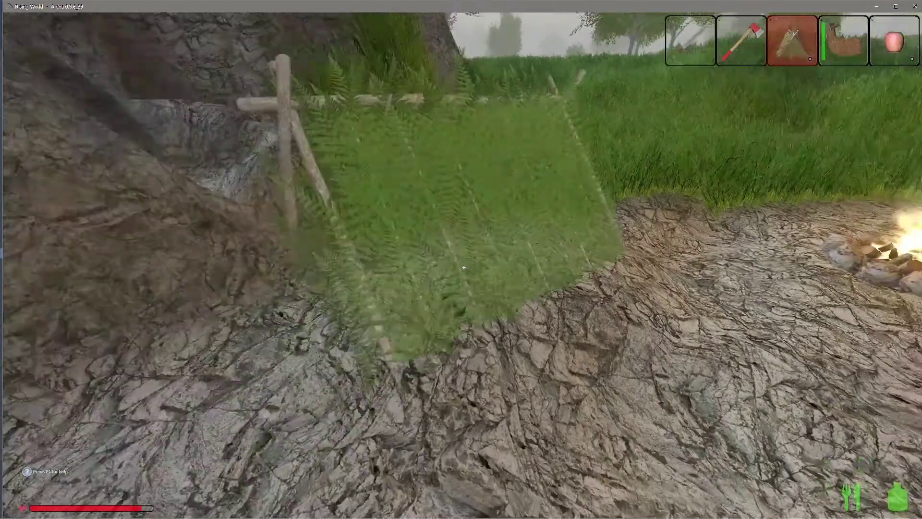
key("s")
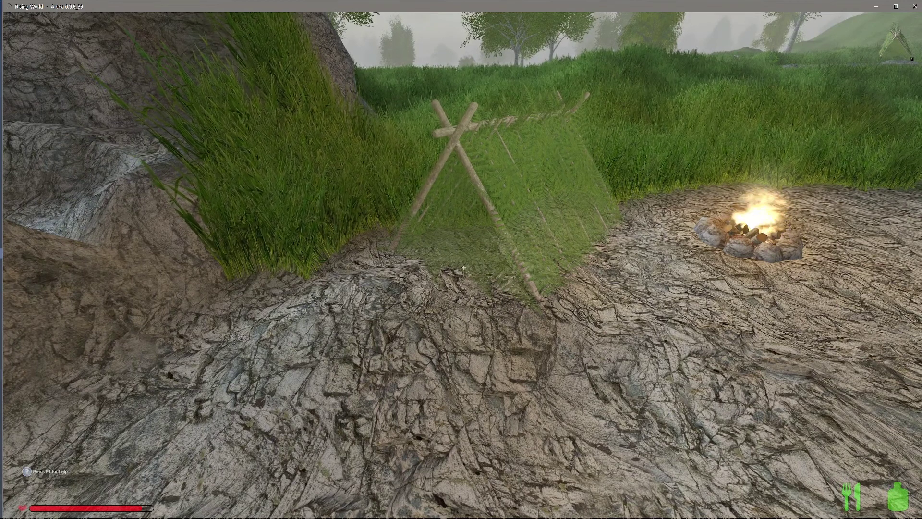
key("w")
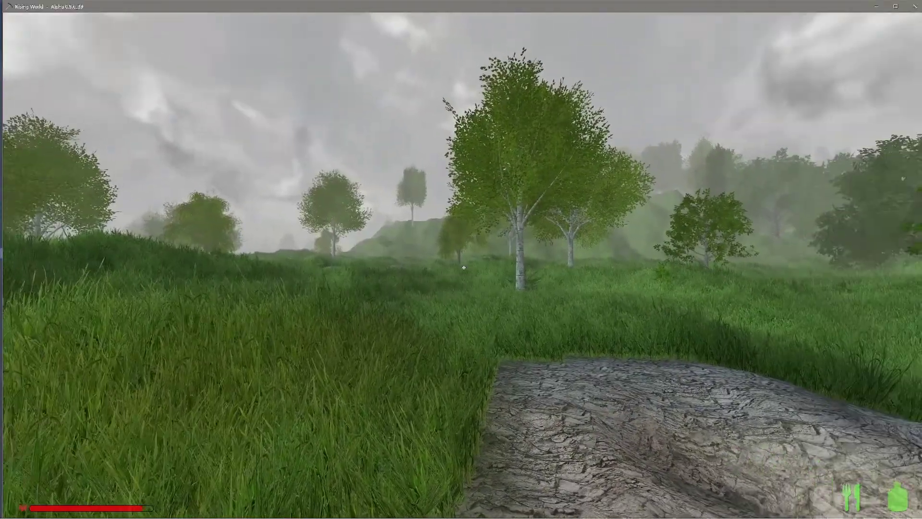
- Walk past the birch trees and over the large grey rock by the cave opening
key("w")
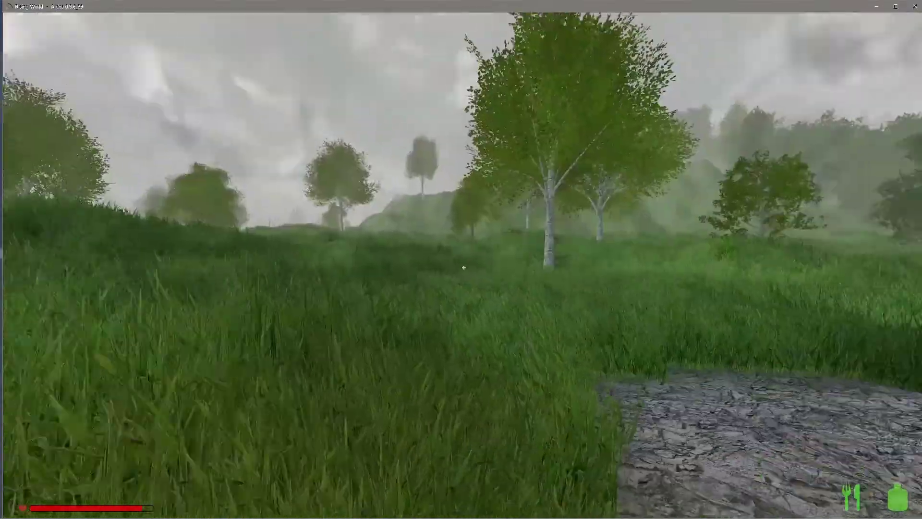
key("w")
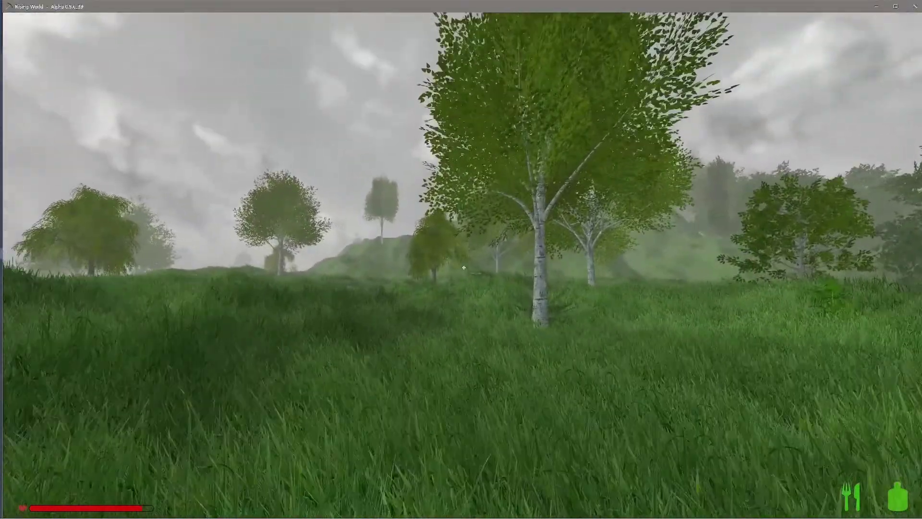
key("w")
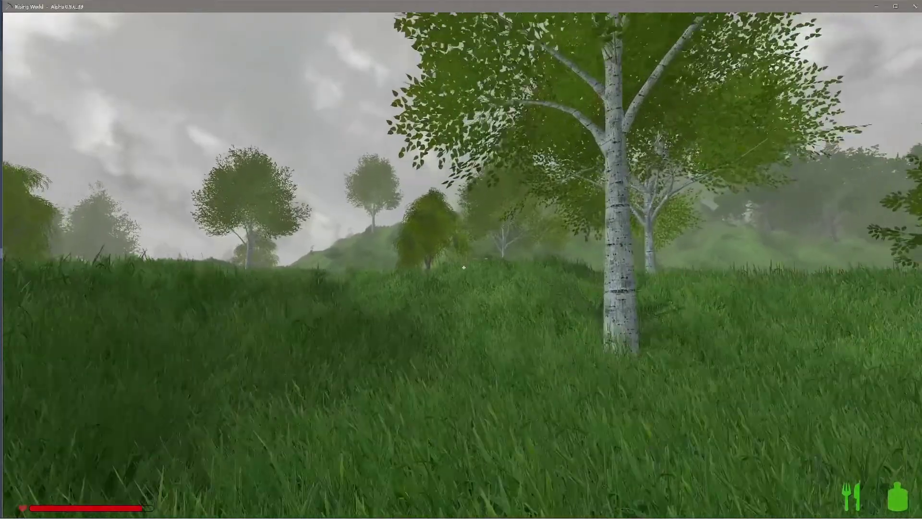
key("w")
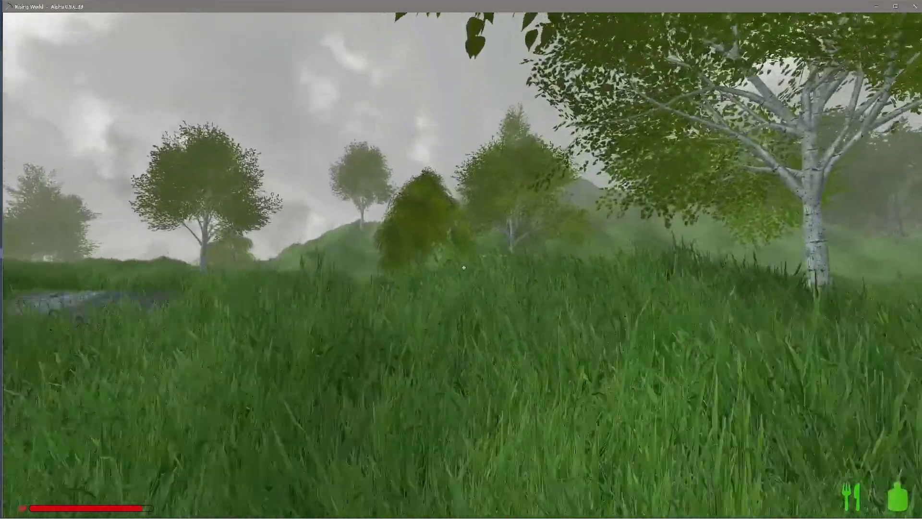
key("w")
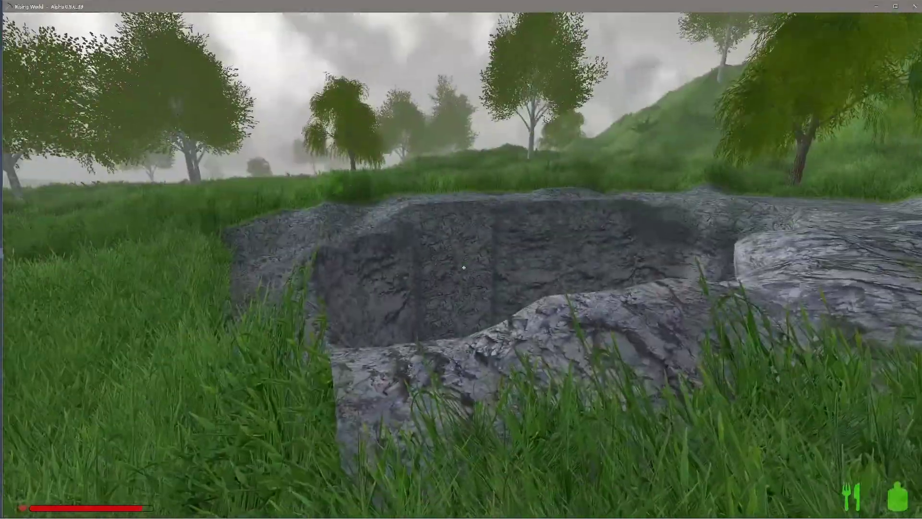
key("w")
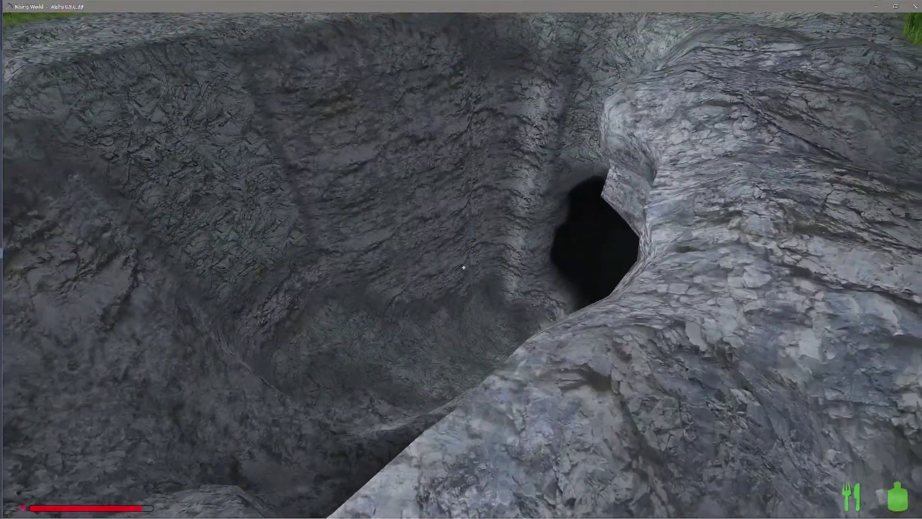
key("w")
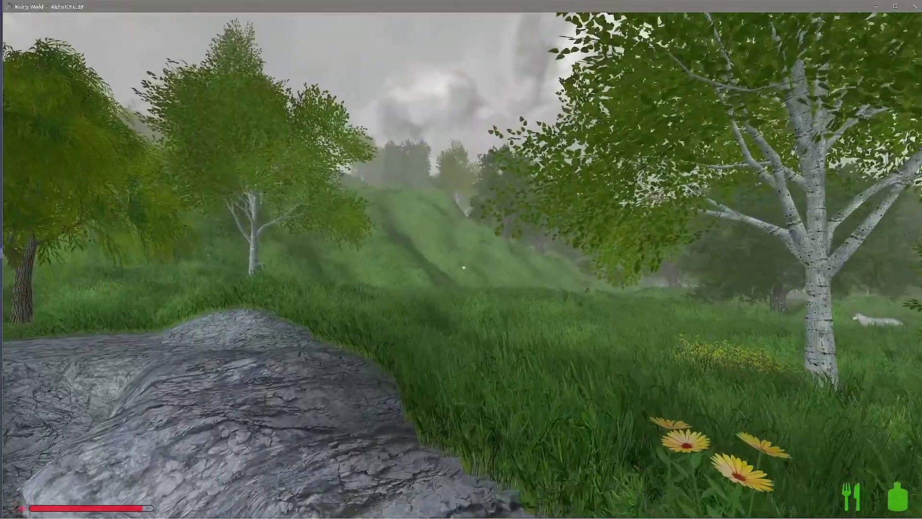
key("w")
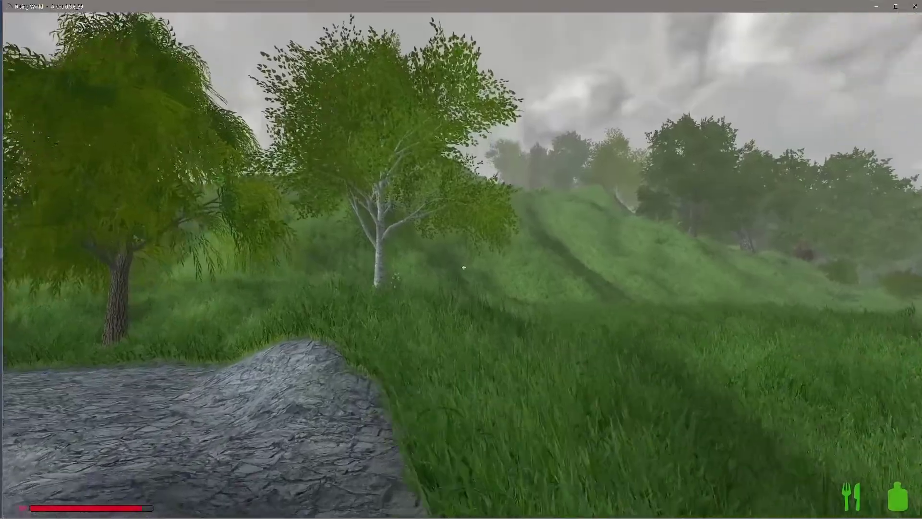
- Cross the grass past the sheep and climb the hillside up to the grassy peak
key("w")
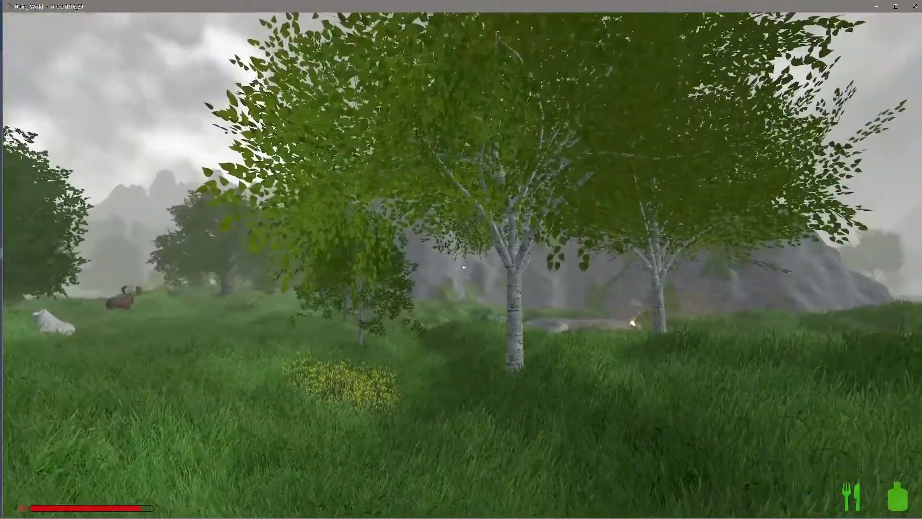
key("w")
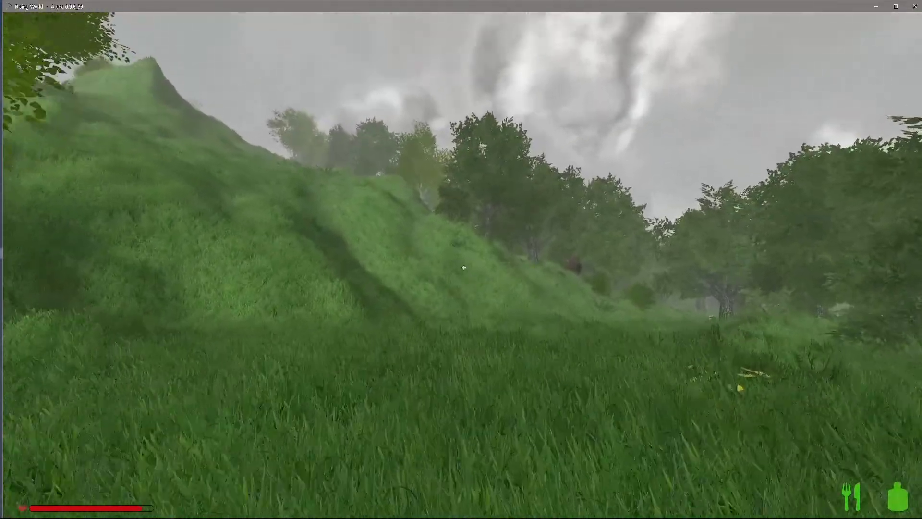
key("w")
key("w")
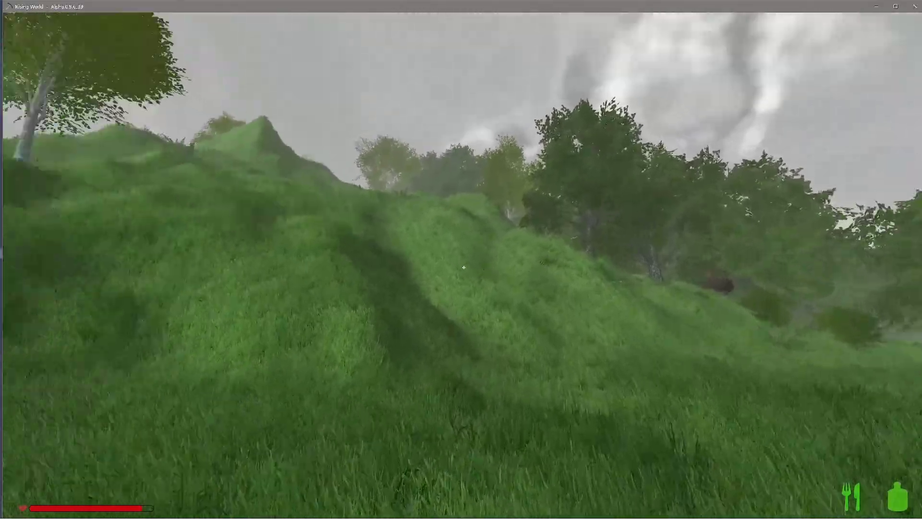
key("w")
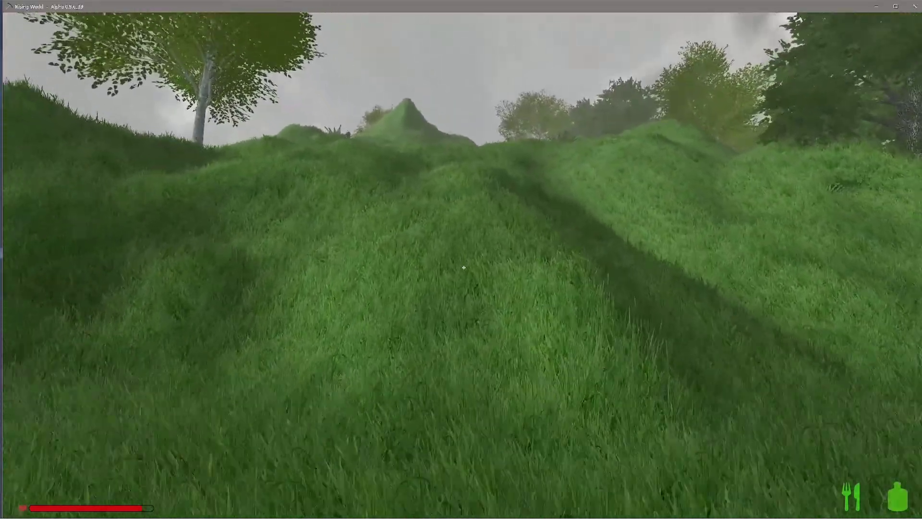
key("w")
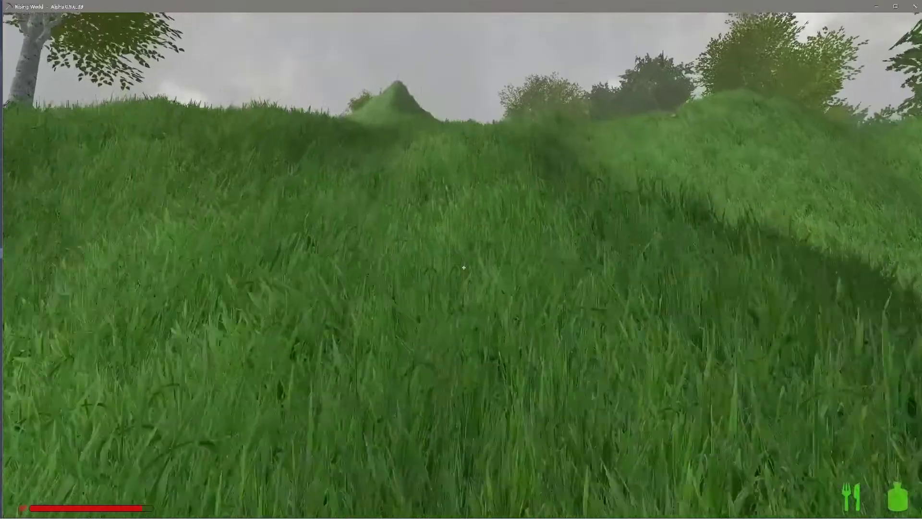
key("w")
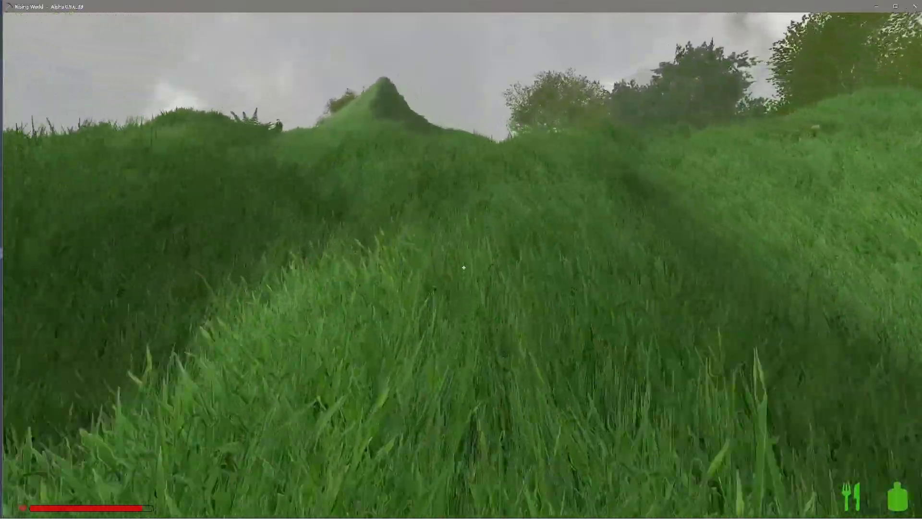
key("w")
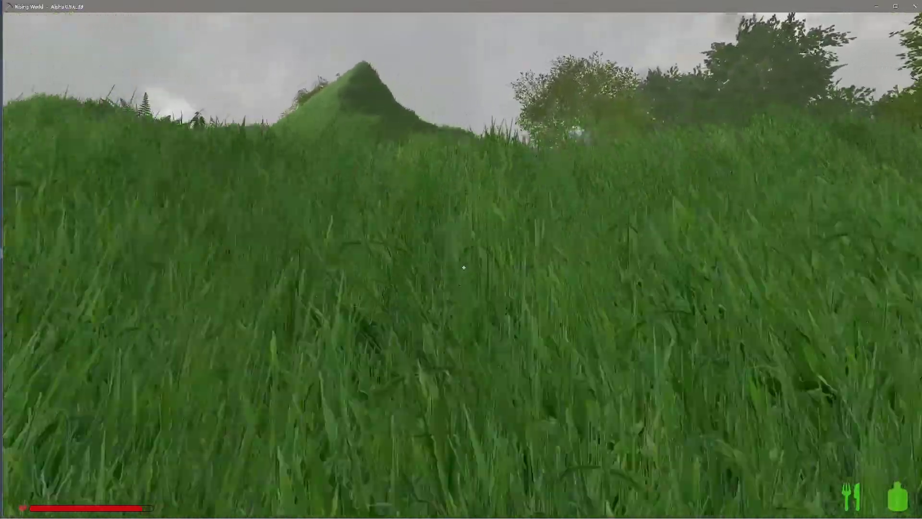
key("w")
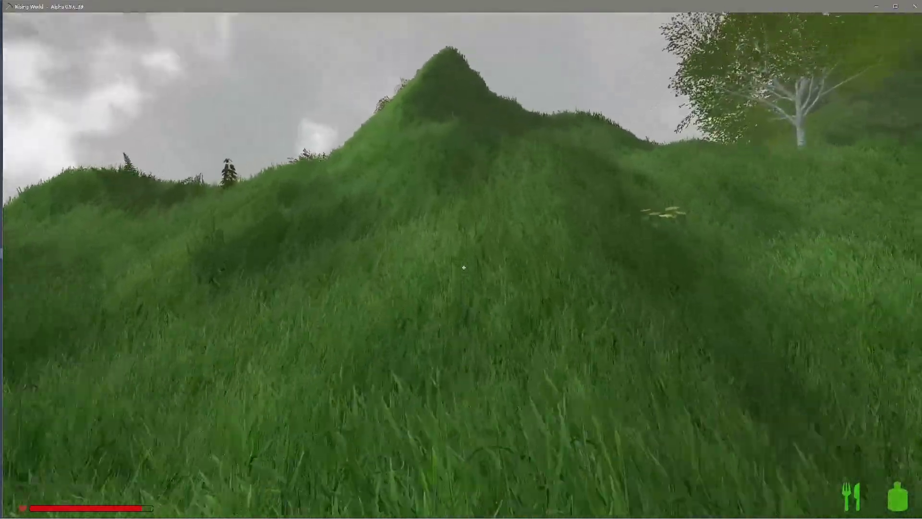
key("w")
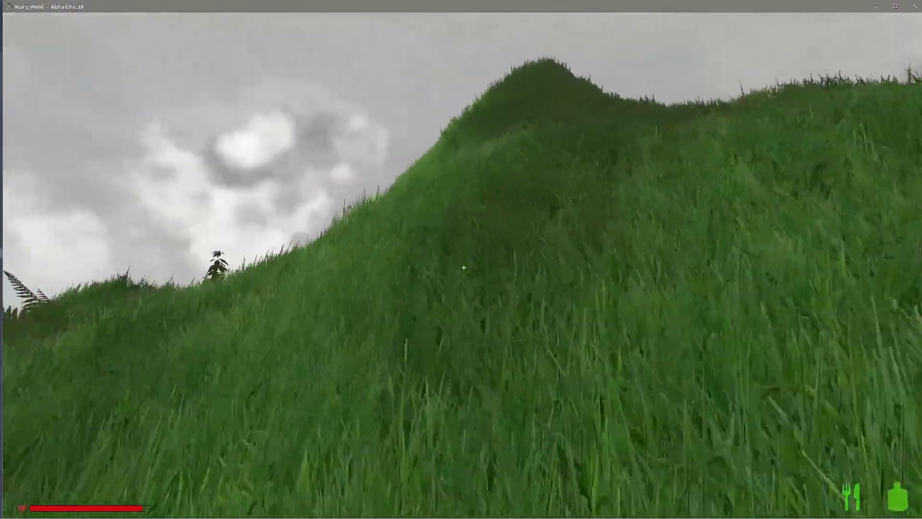
key("w")
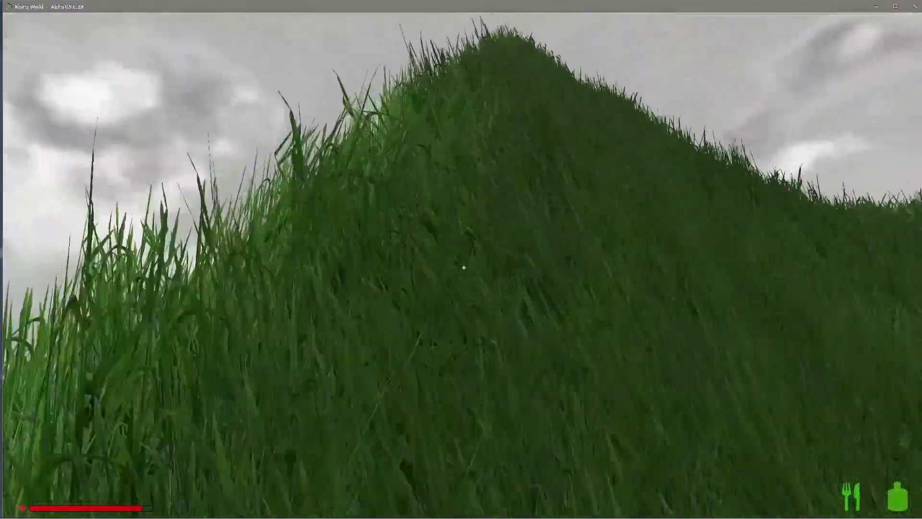
- Cross over the peak past the pond and foggy valley to the birch tree on the slope
key("w")
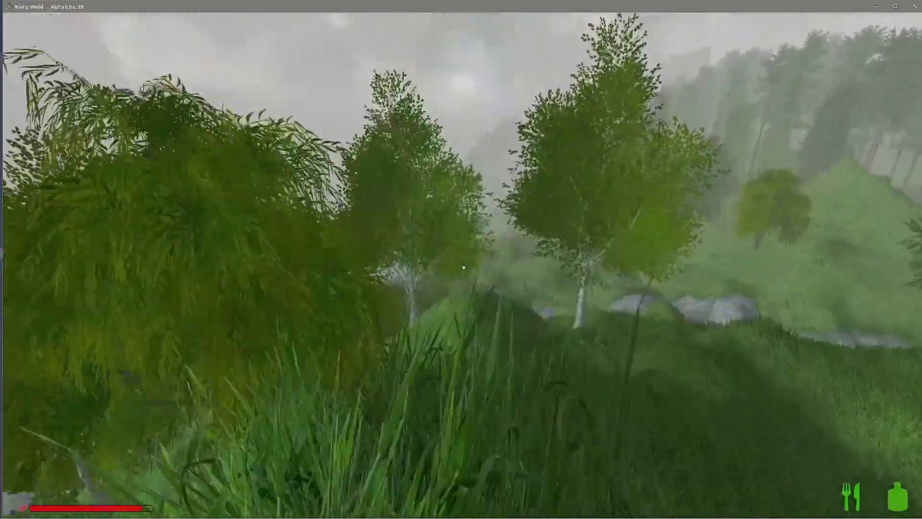
key("w")
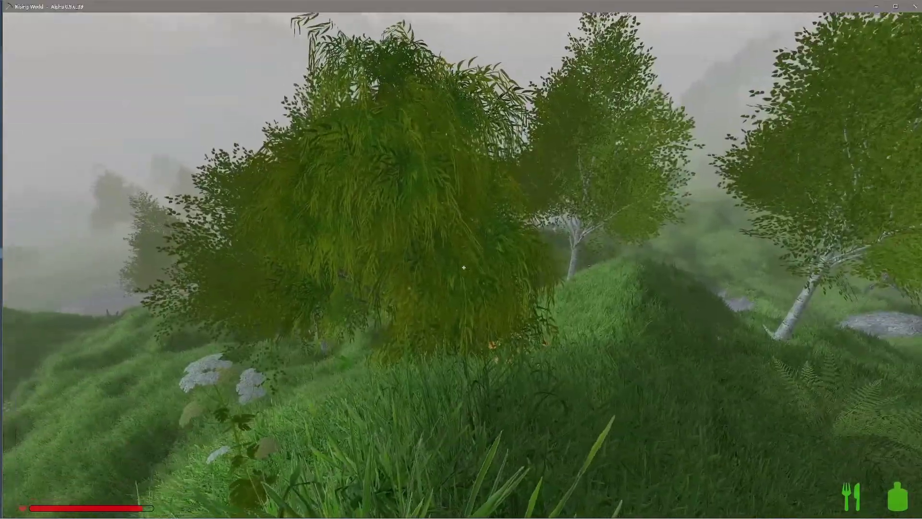
key("w")
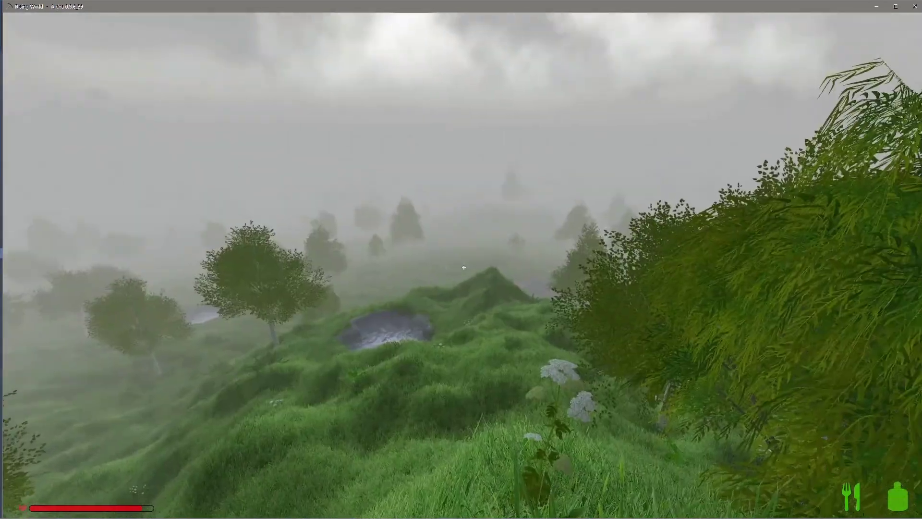
key("w")
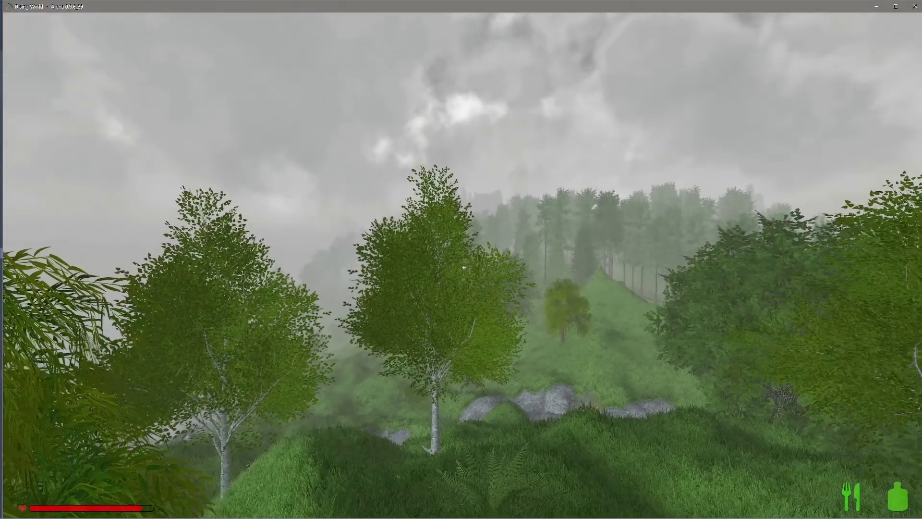
key("w")
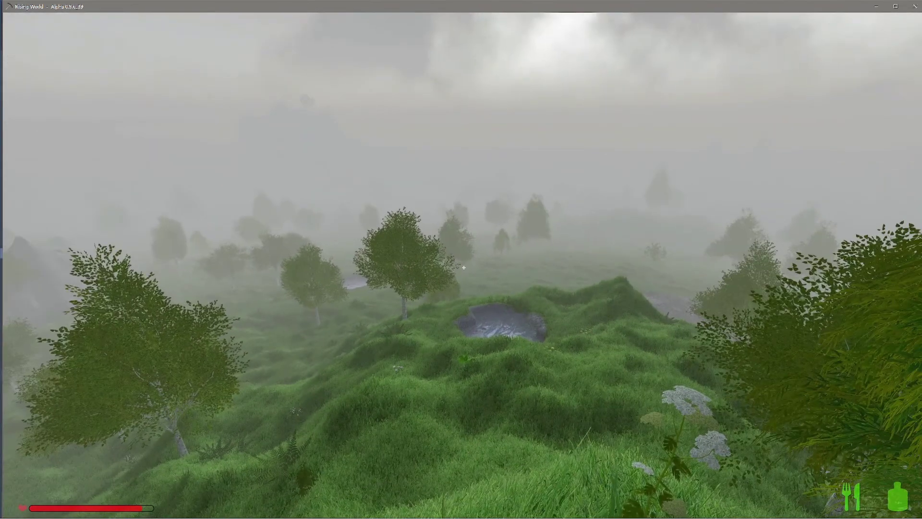
key("w")
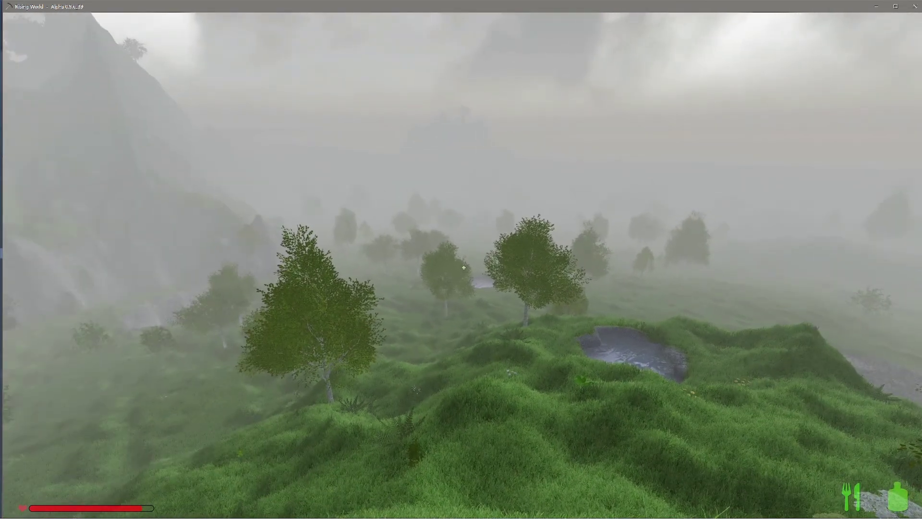
key("w")
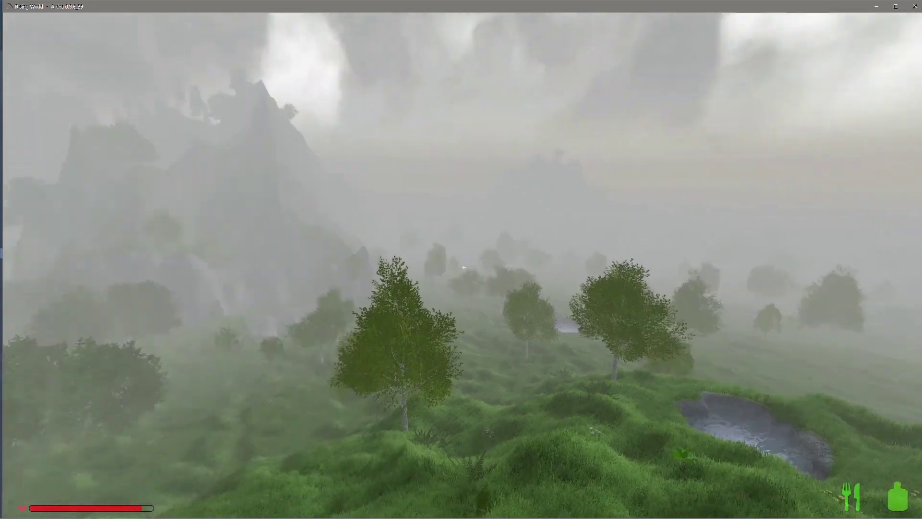
key("w")
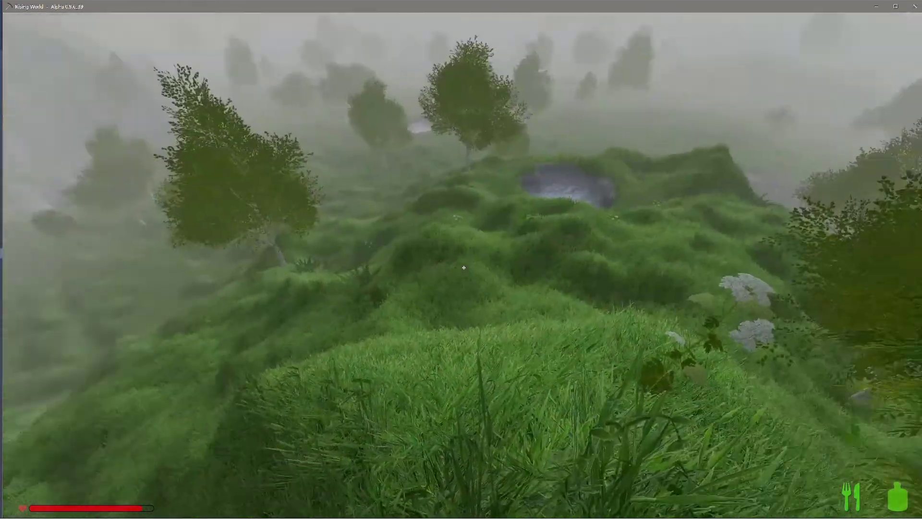
key("w")
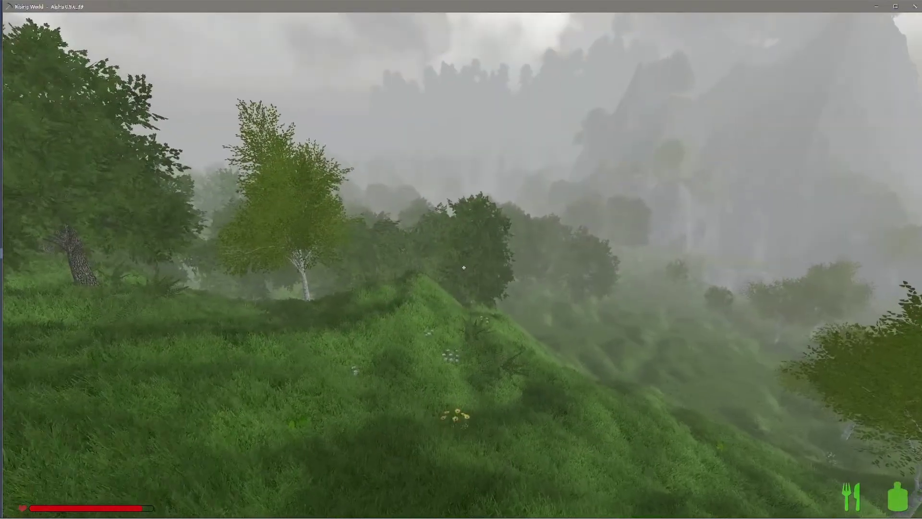
- Equip the sword and walk past the birch tree across the hillside toward the valley
key("1")
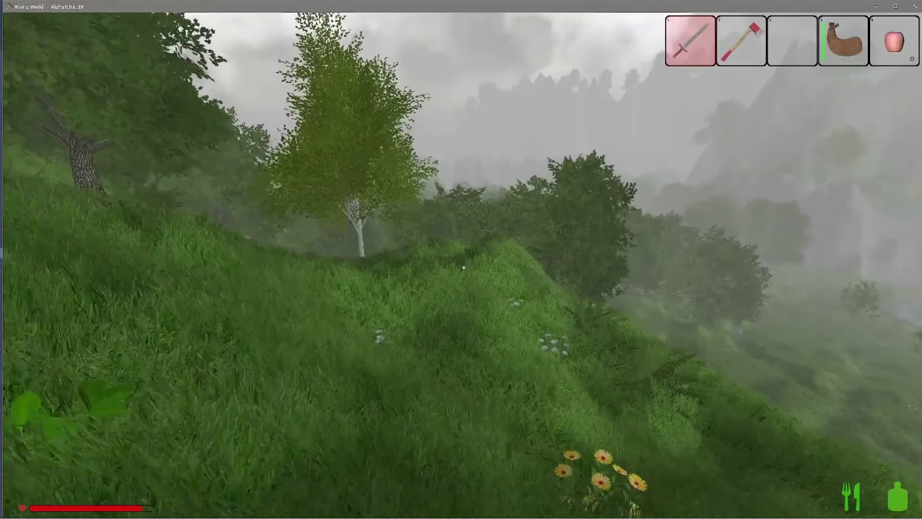
key("w")
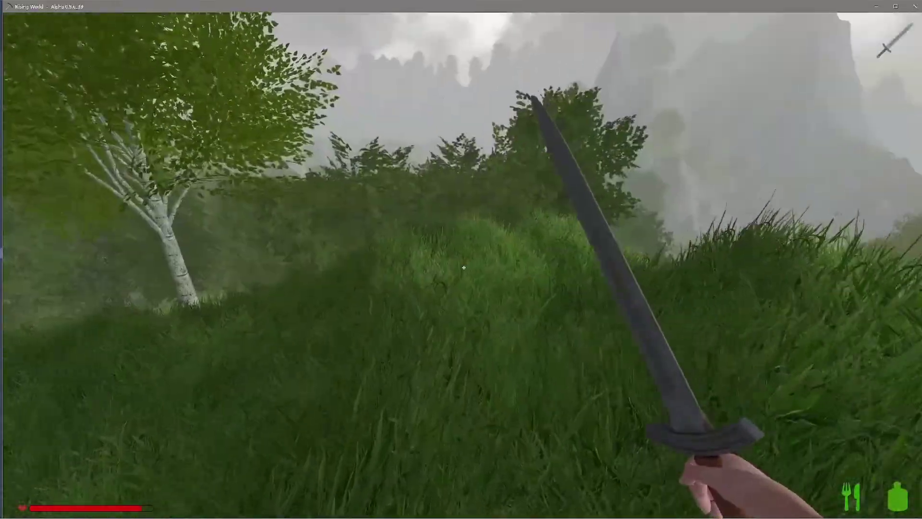
key("w")
key("w")
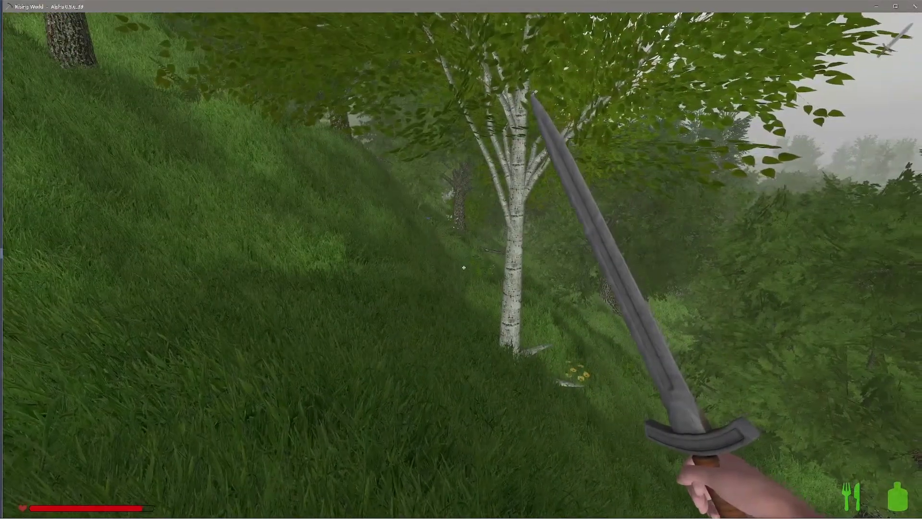
key("w")
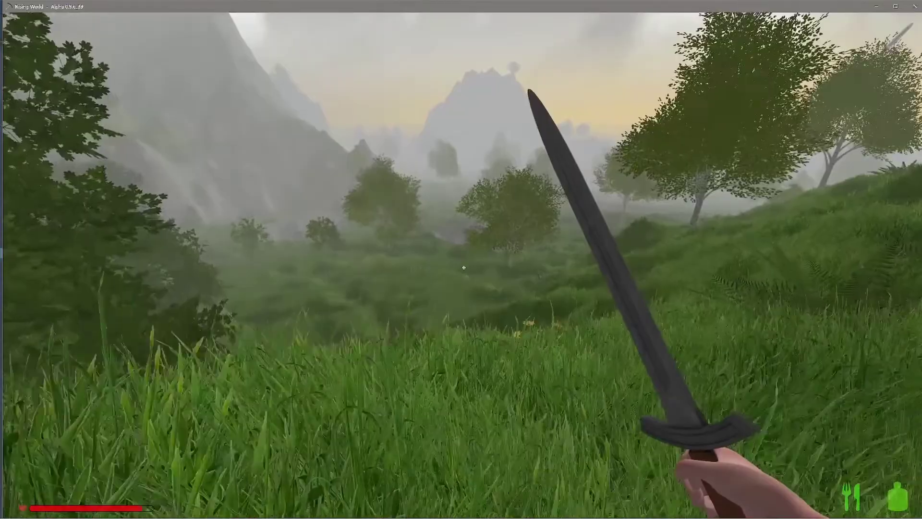
key("w")
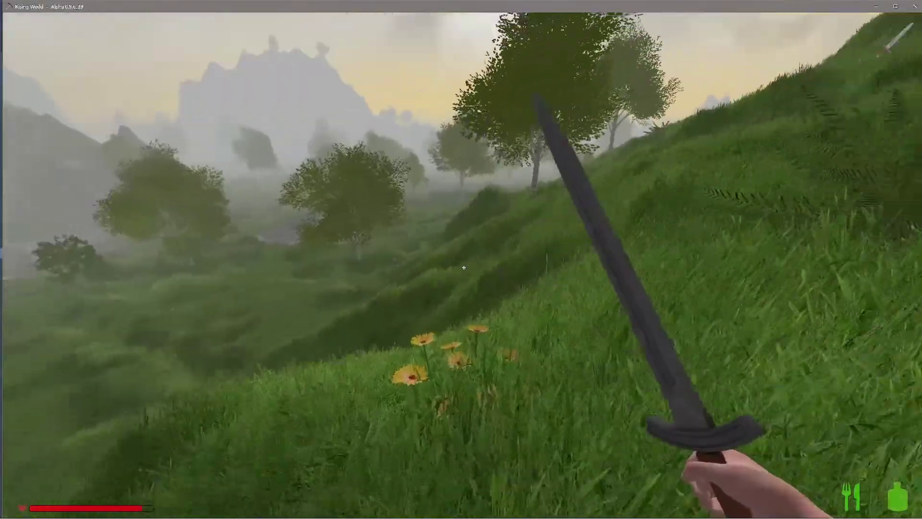
key("w")
key("w")
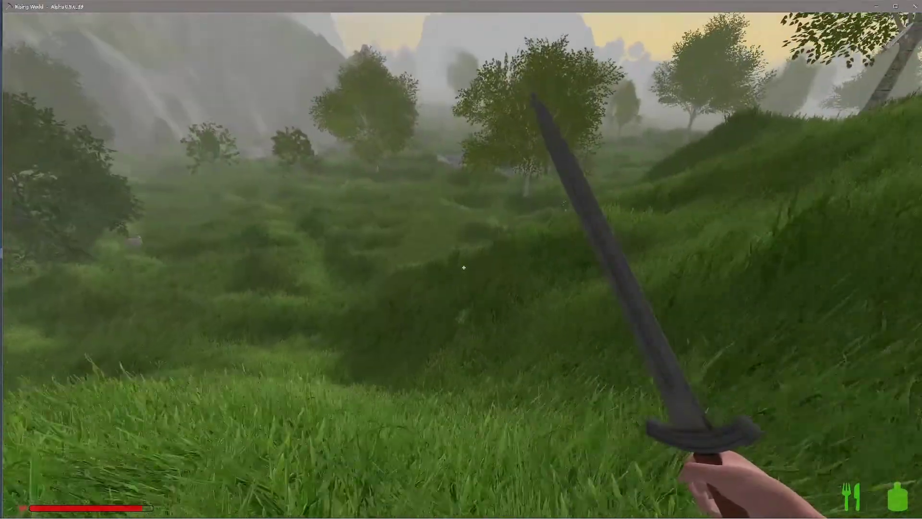
key("w")
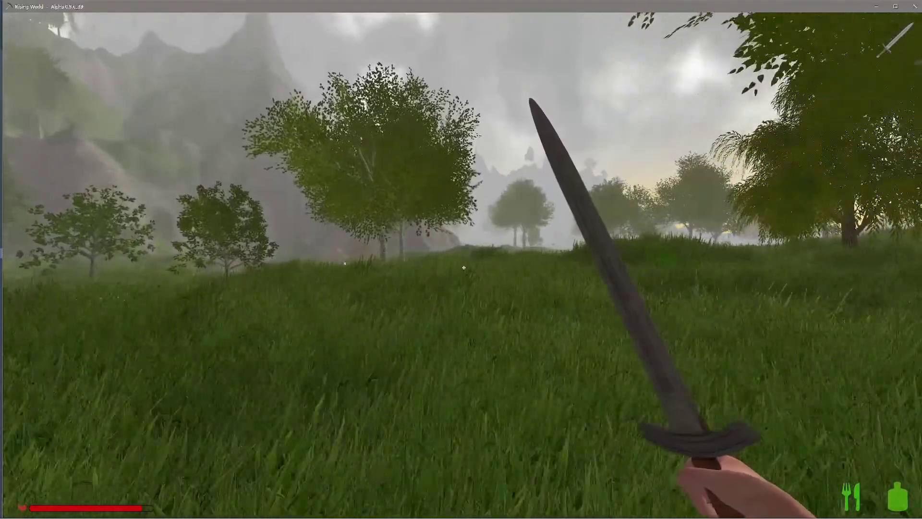
- Cross the hill crest and yellow bushes to reach the campfire by the cliff
key("w")
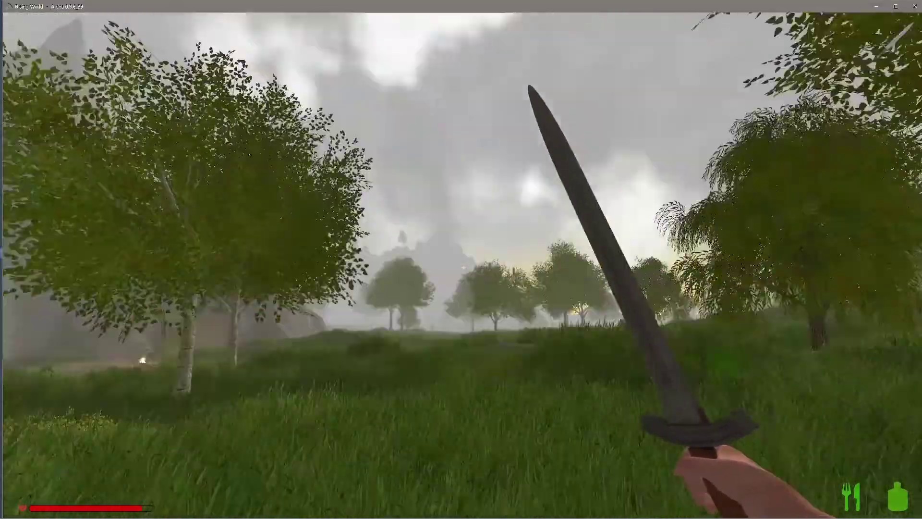
key("w")
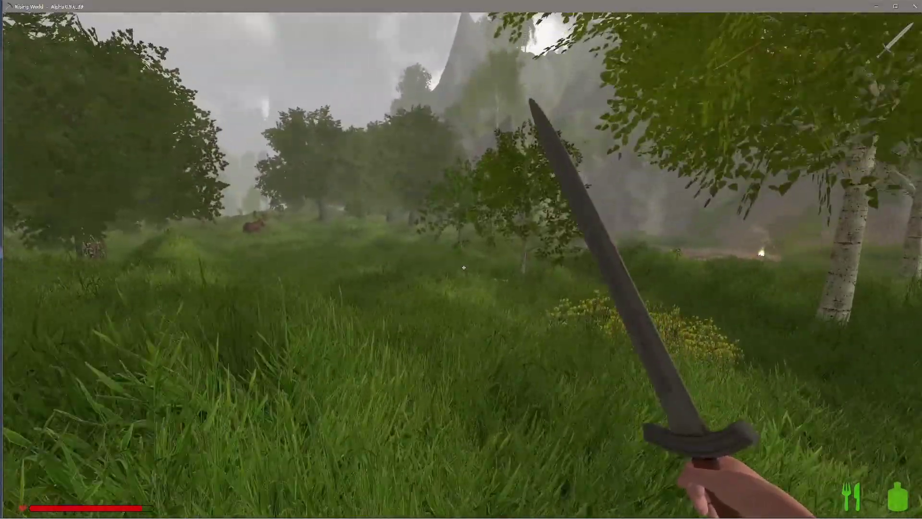
key("w")
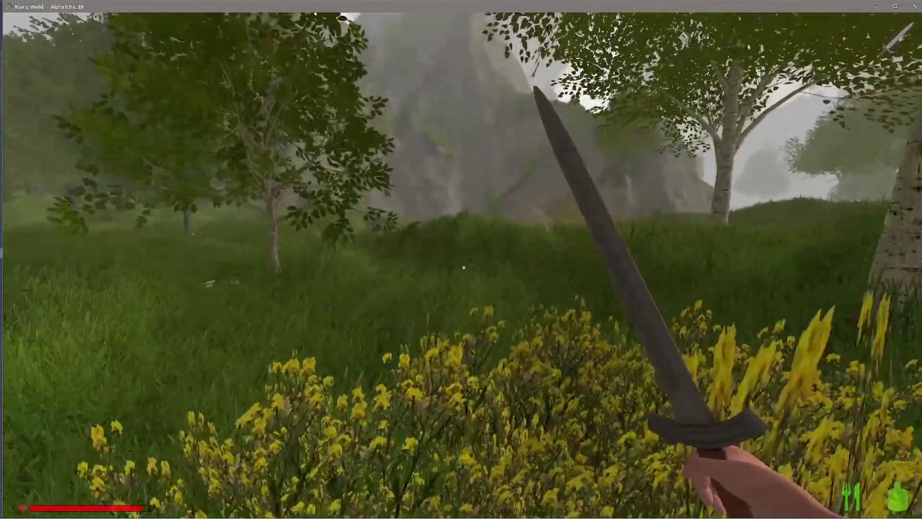
key("w")
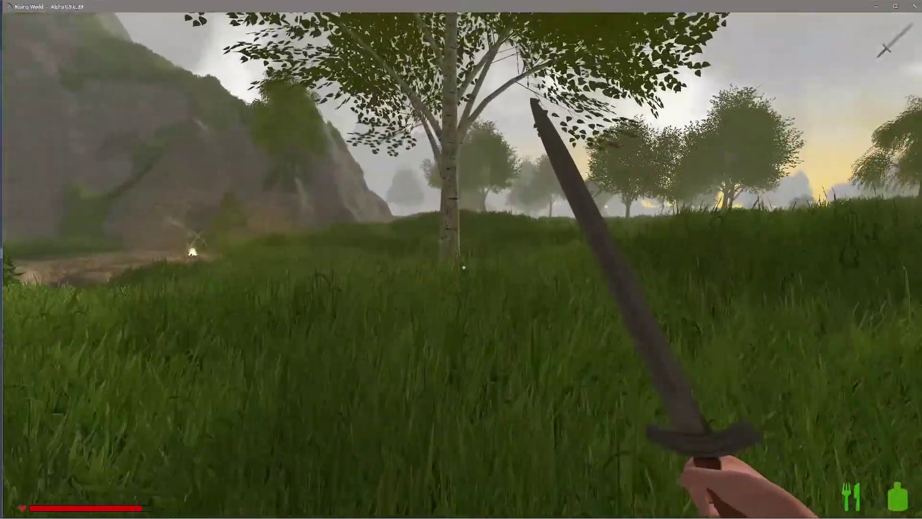
key("w")
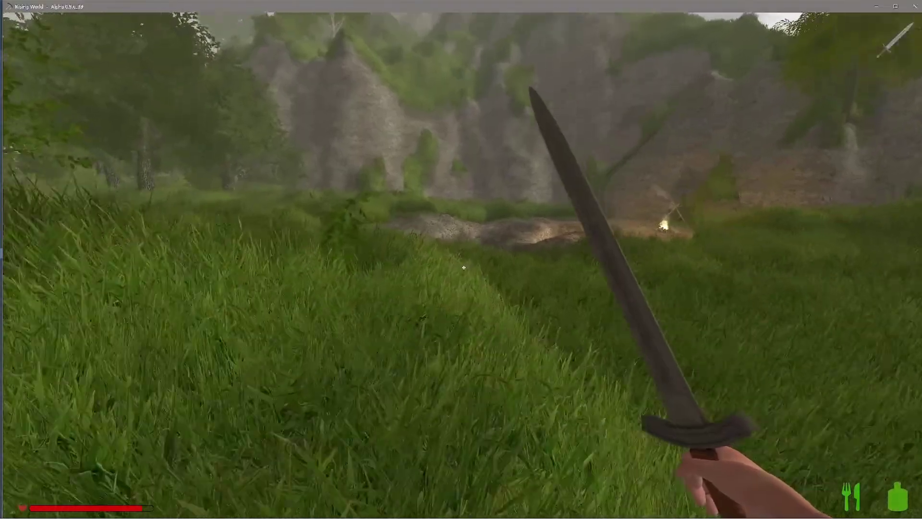
key("w")
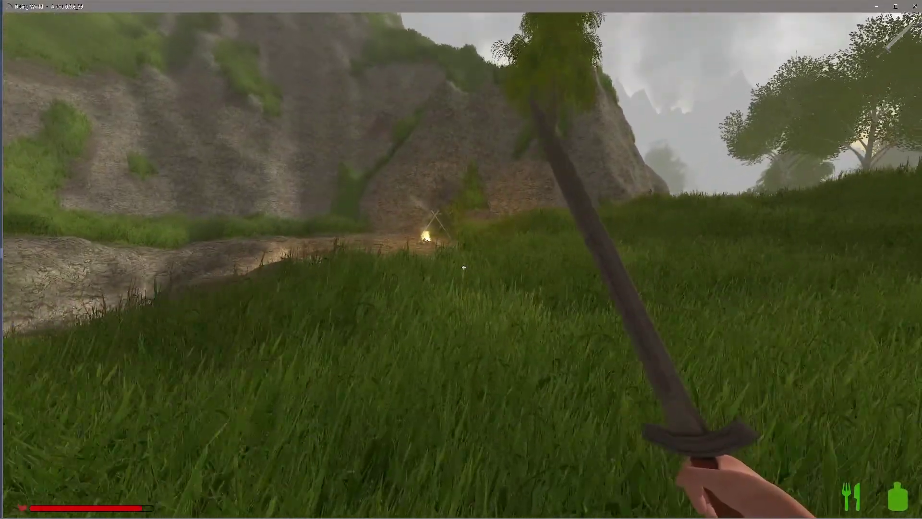
- Walk up close to the campfire on the rocky ground
key("w")
key("w")
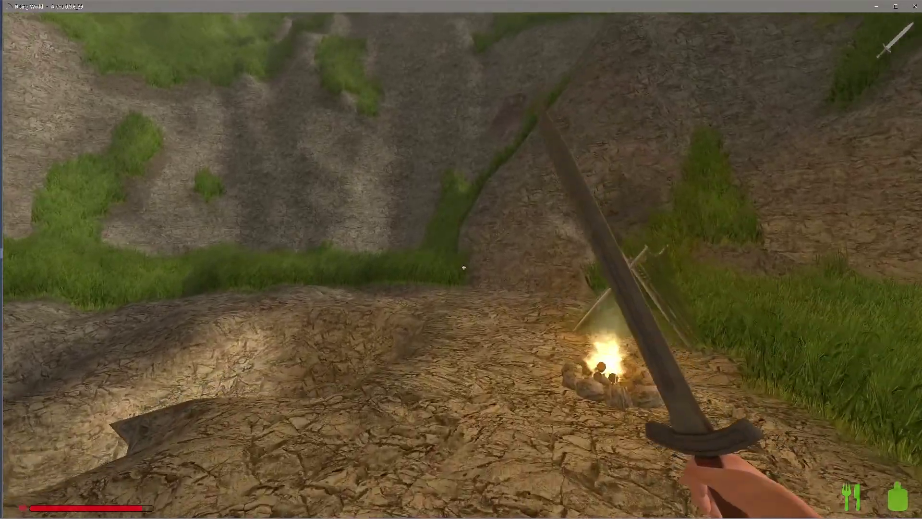
key("w")
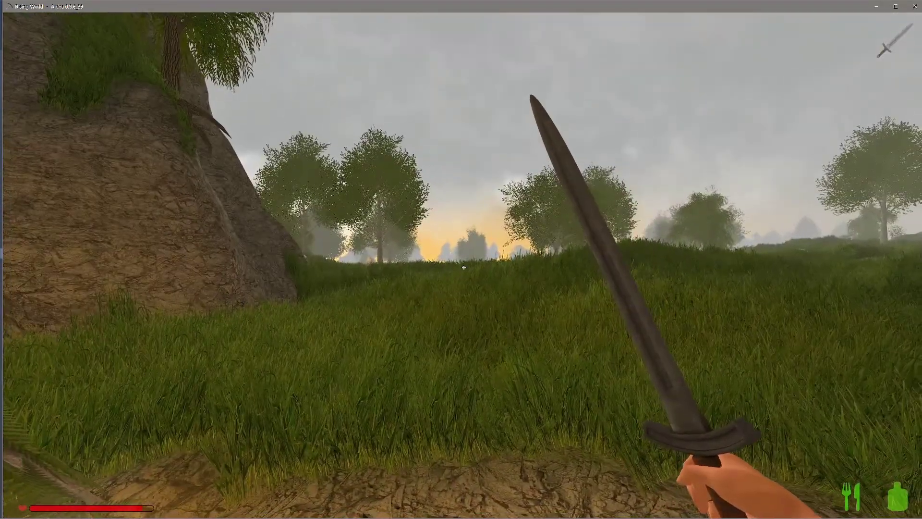
- Switch from the meat to the cabbage and open the inventory and crafting panel
key("4")
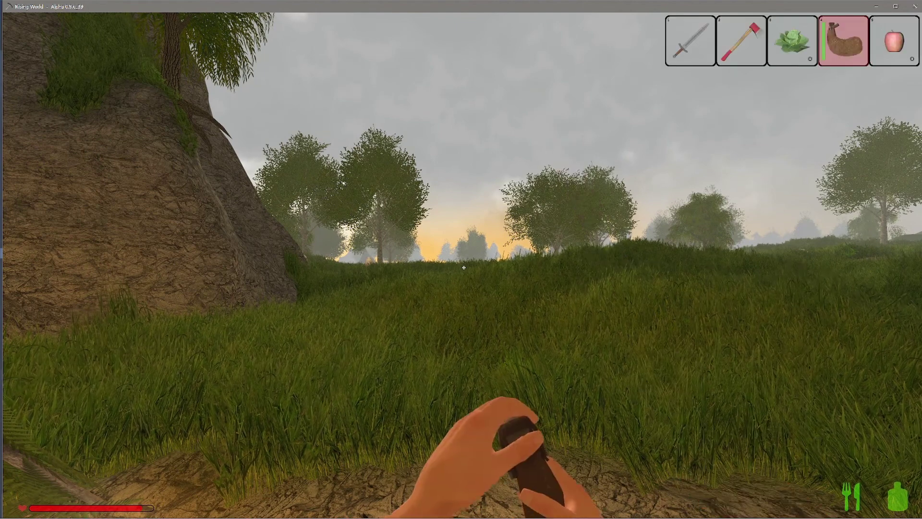
key("3")
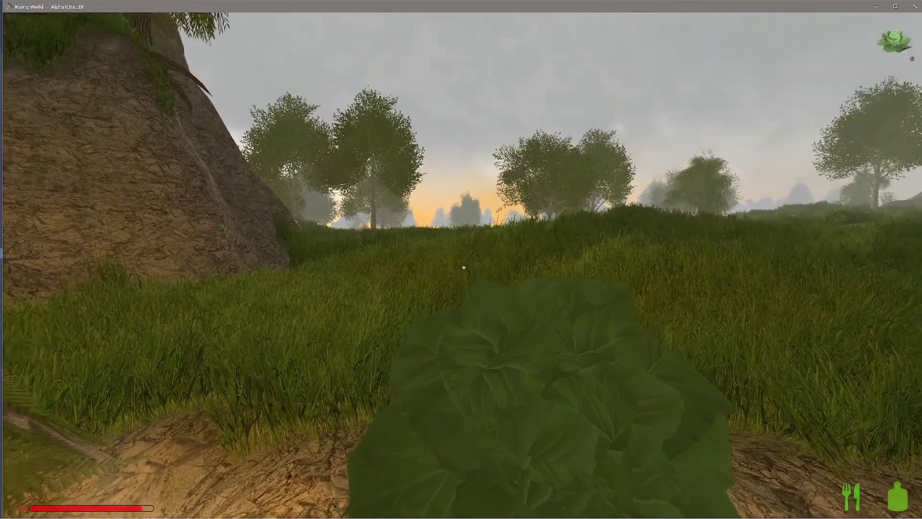
key("Tab")
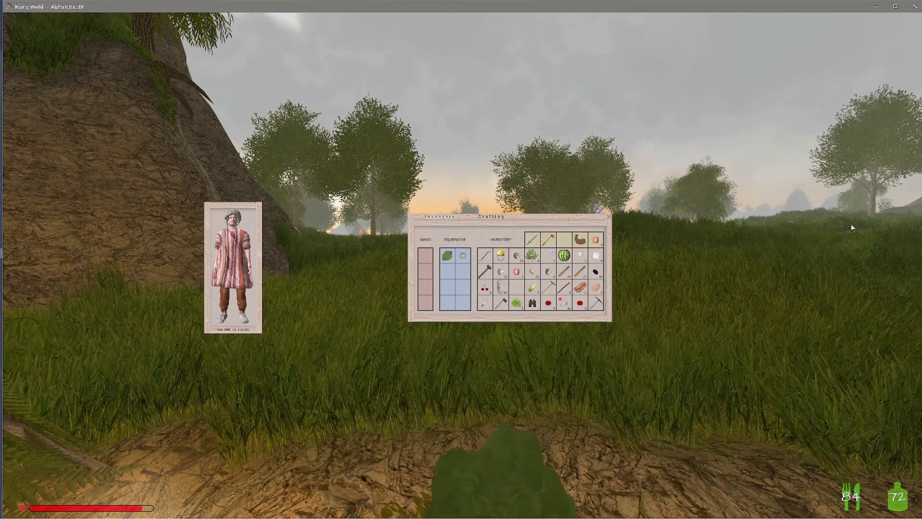
- Close the inventory and lie down inside the fern lean-to facing the campfire
key("i")
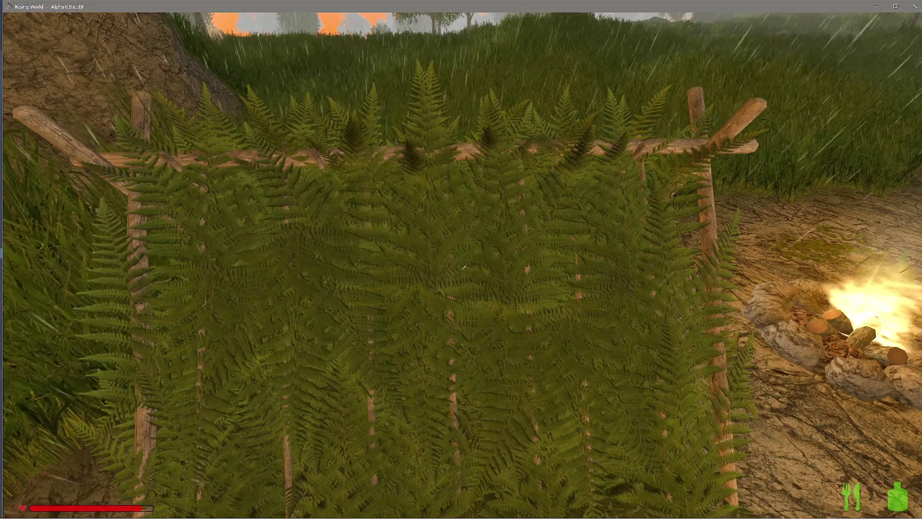
key("e")
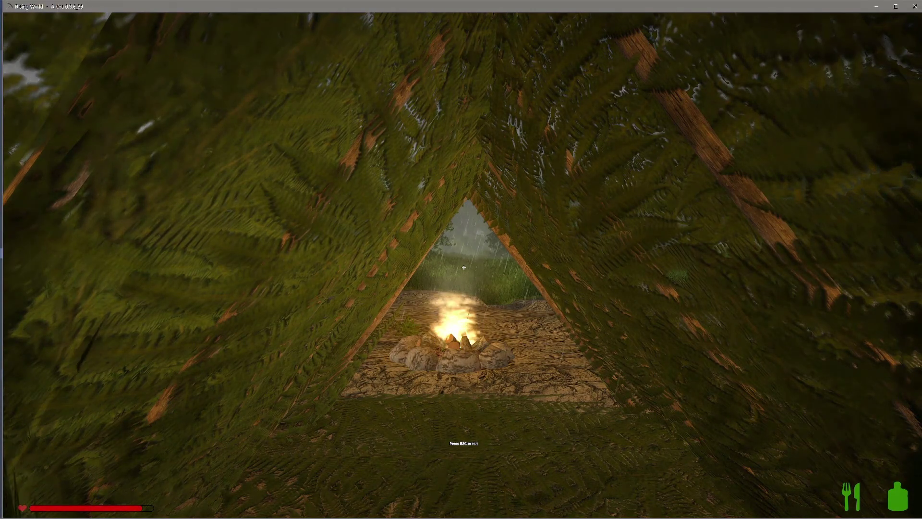